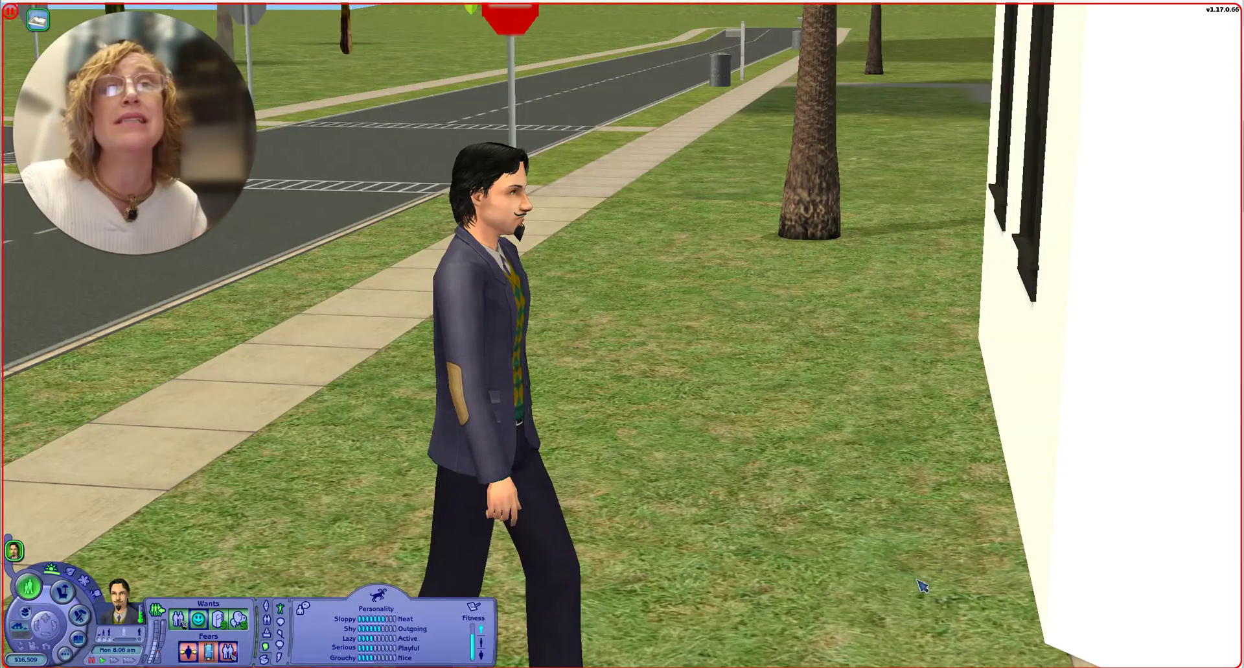
Examine the Sim on the lawn and the house exterior from the front doors up to the balcony and roof
scroll(917, 580, up, 1)
scroll(917, 580, down, 3)
key(period)
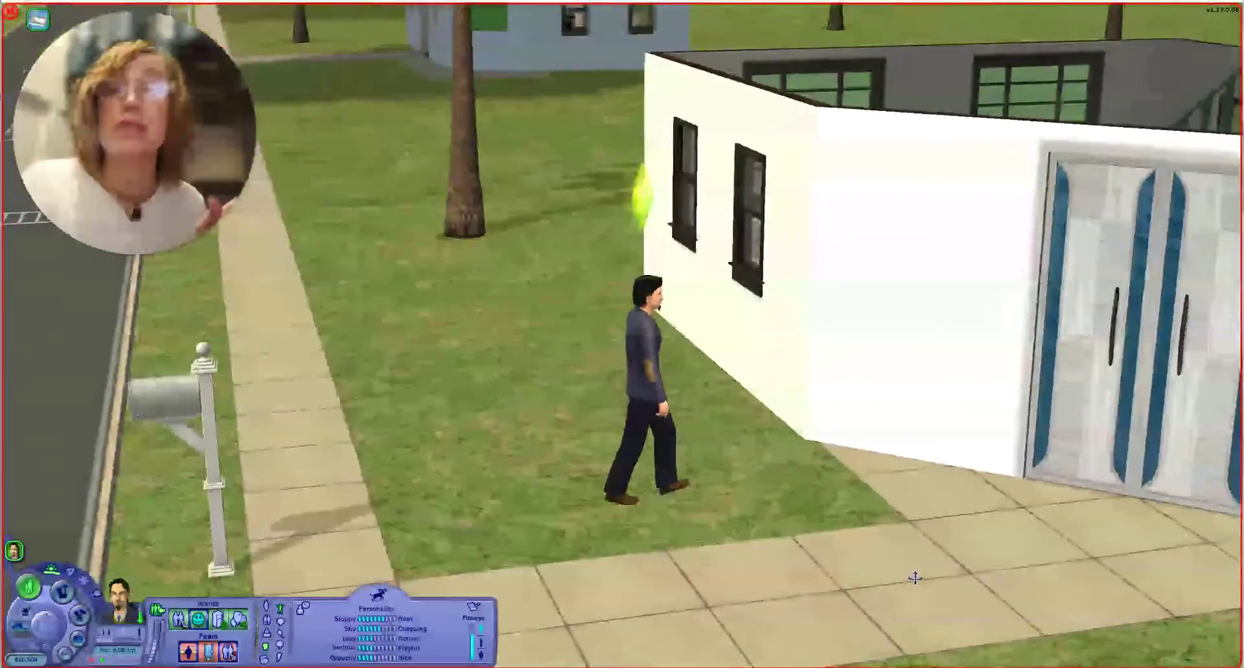
scroll(915, 576, up, 2)
key(Right)
scroll(916, 577, up, 1)
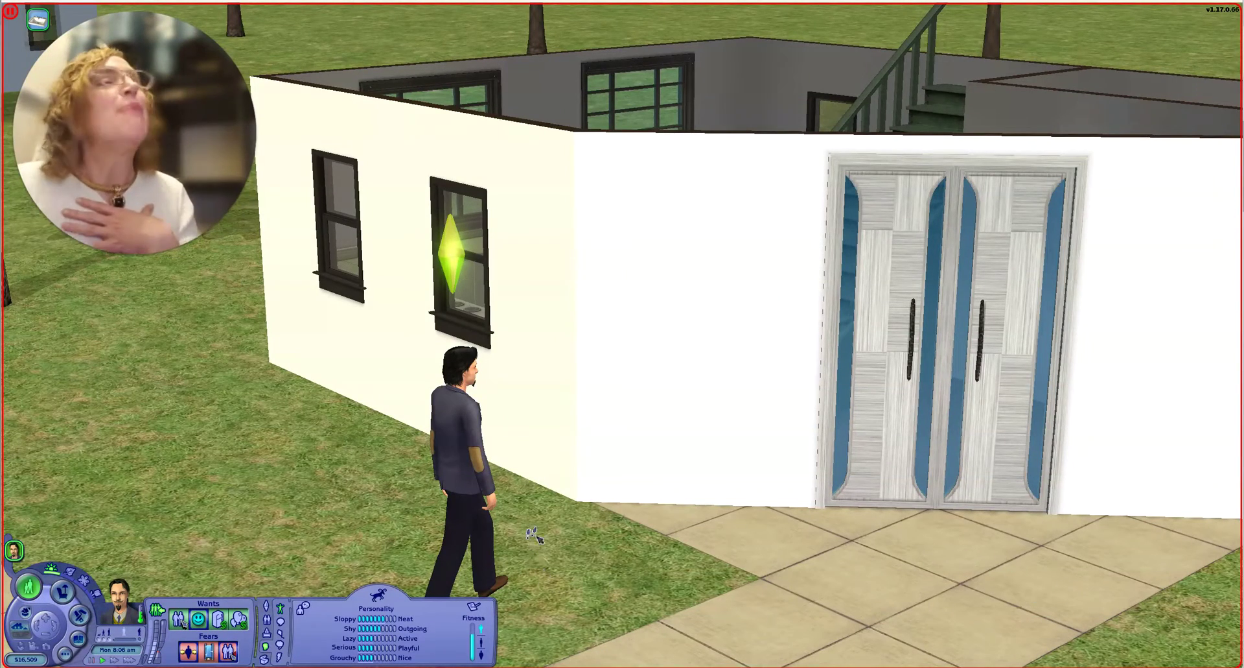
key(Page_Up)
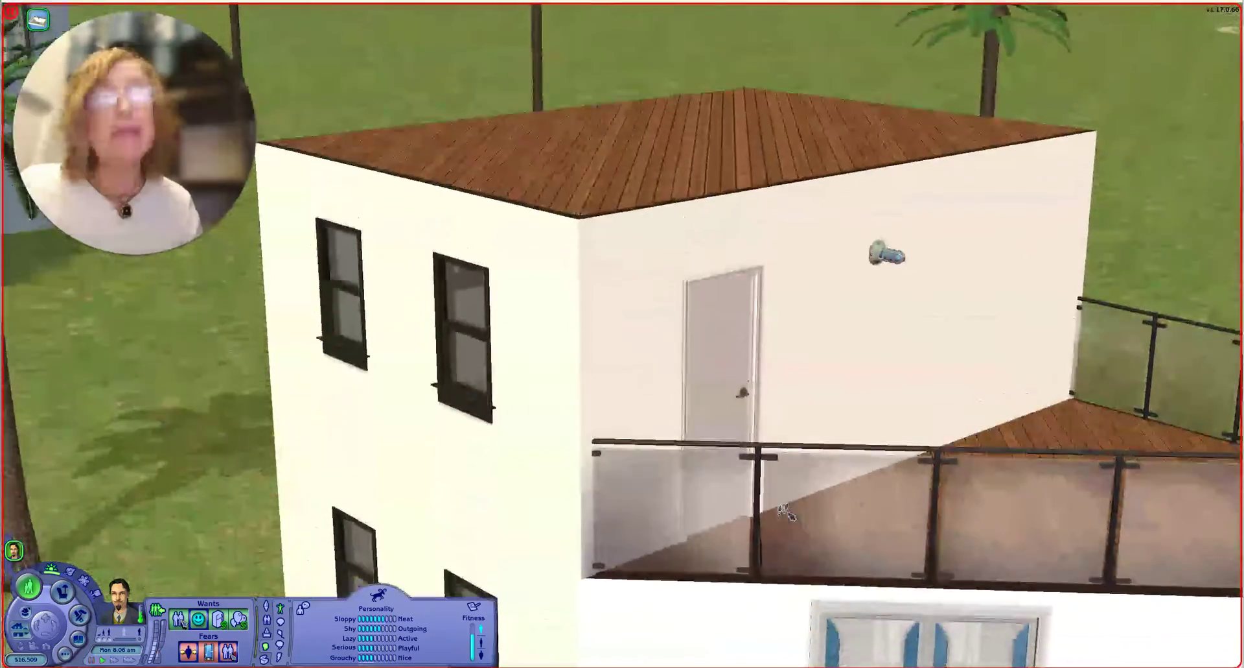
scroll(787, 512, down, 3)
scroll(791, 518, up, 3)
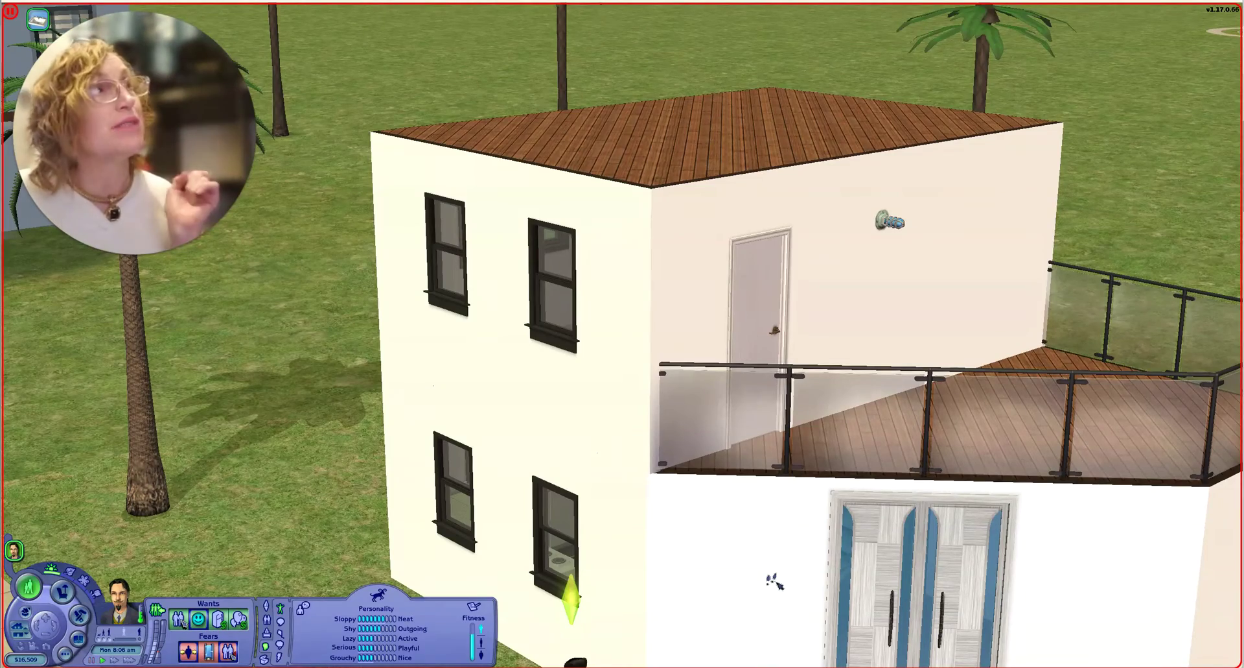
scroll(775, 581, up, 3)
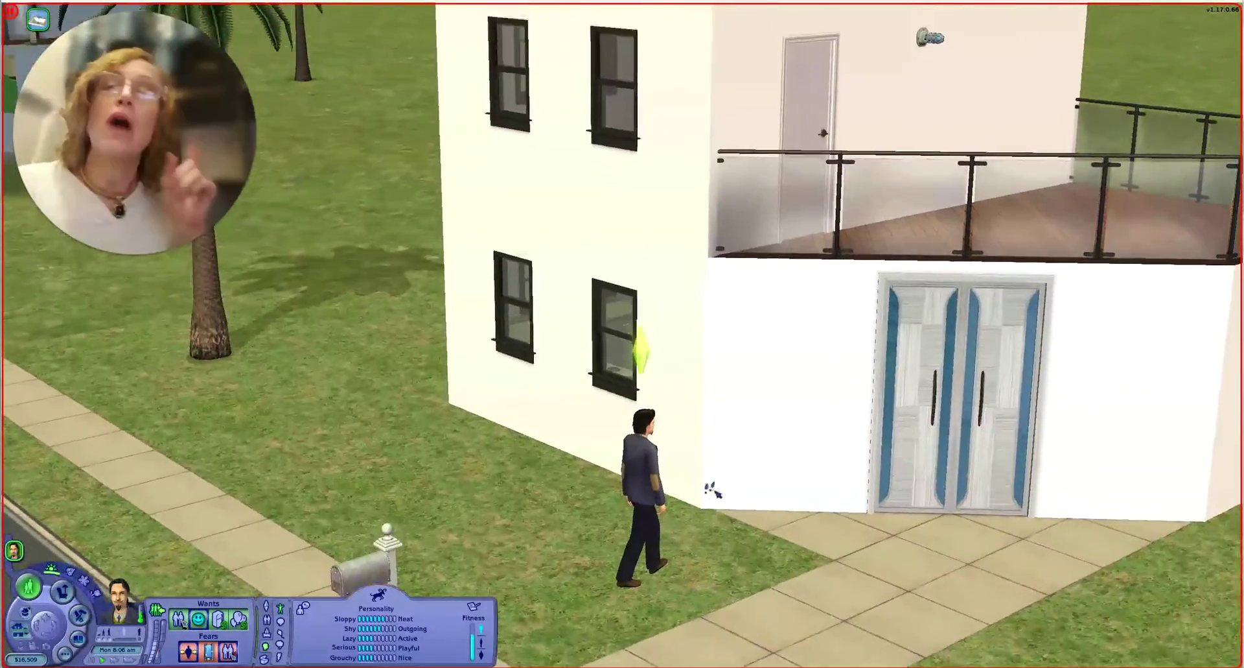
scroll(713, 491, down, 2)
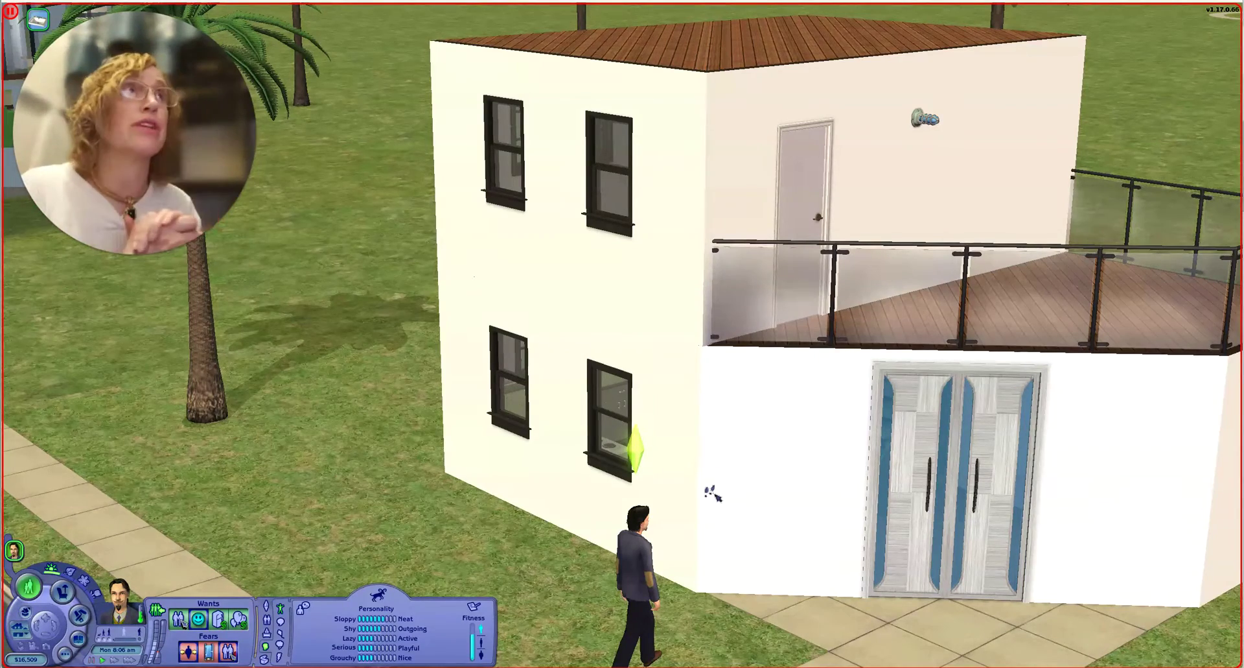
Quit The Sims 2, saving the lot's changes on exit
click(65, 655)
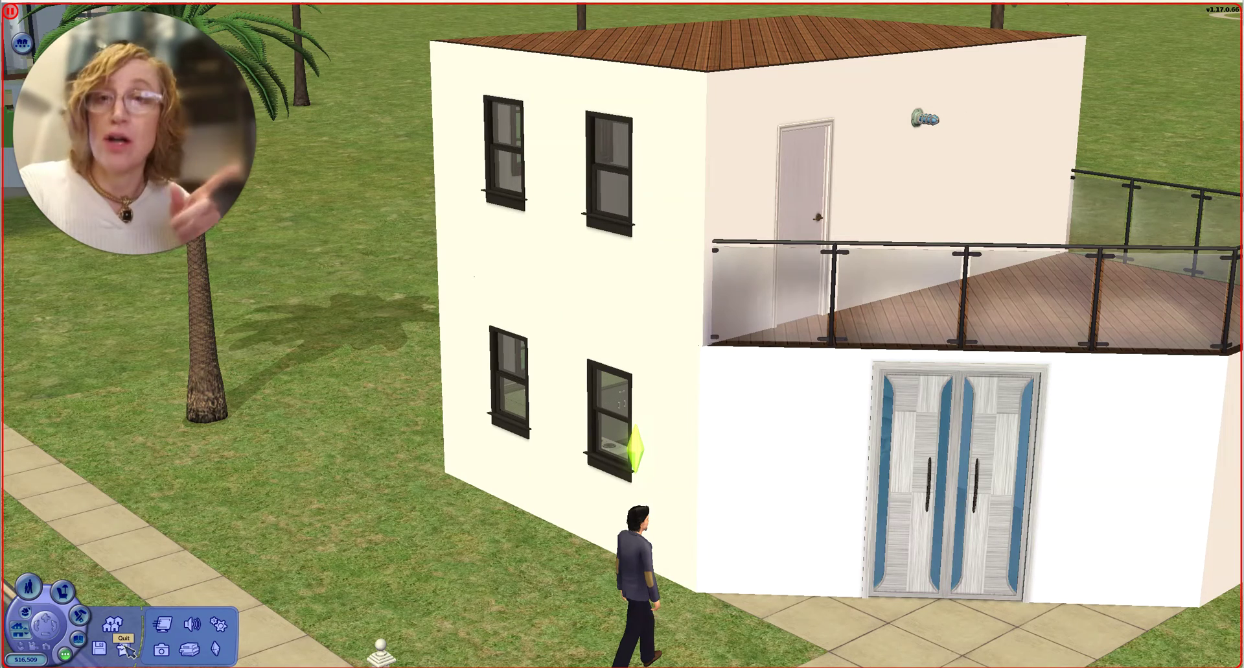
click(121, 645)
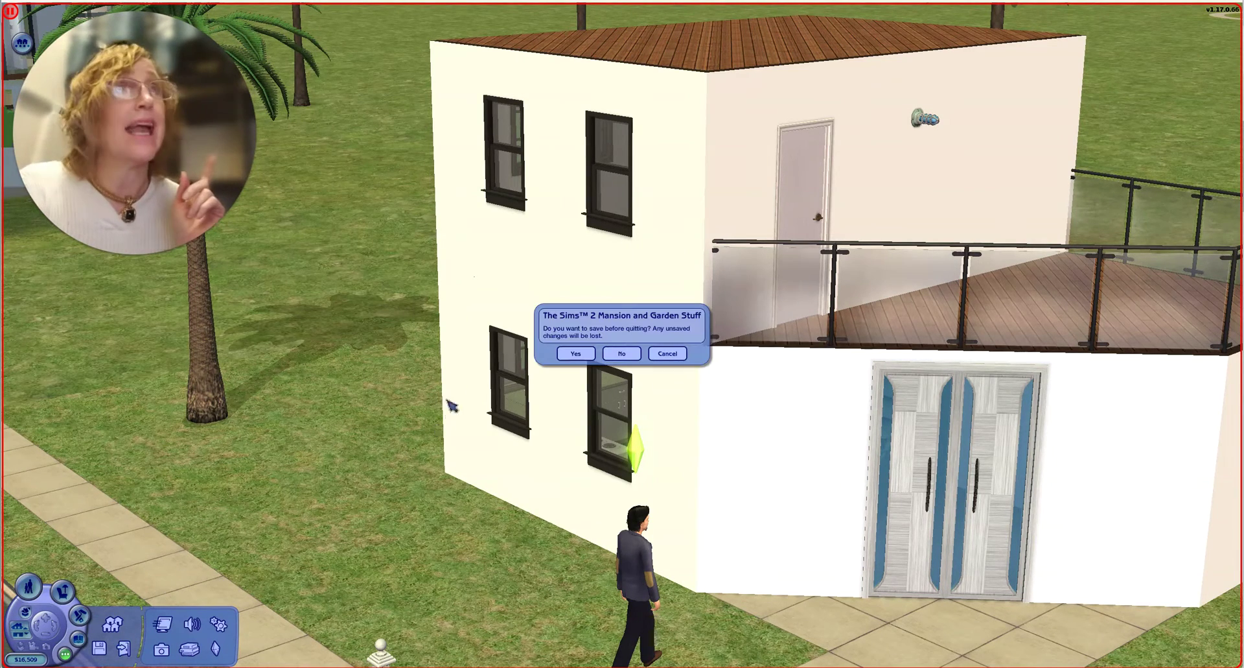
click(570, 355)
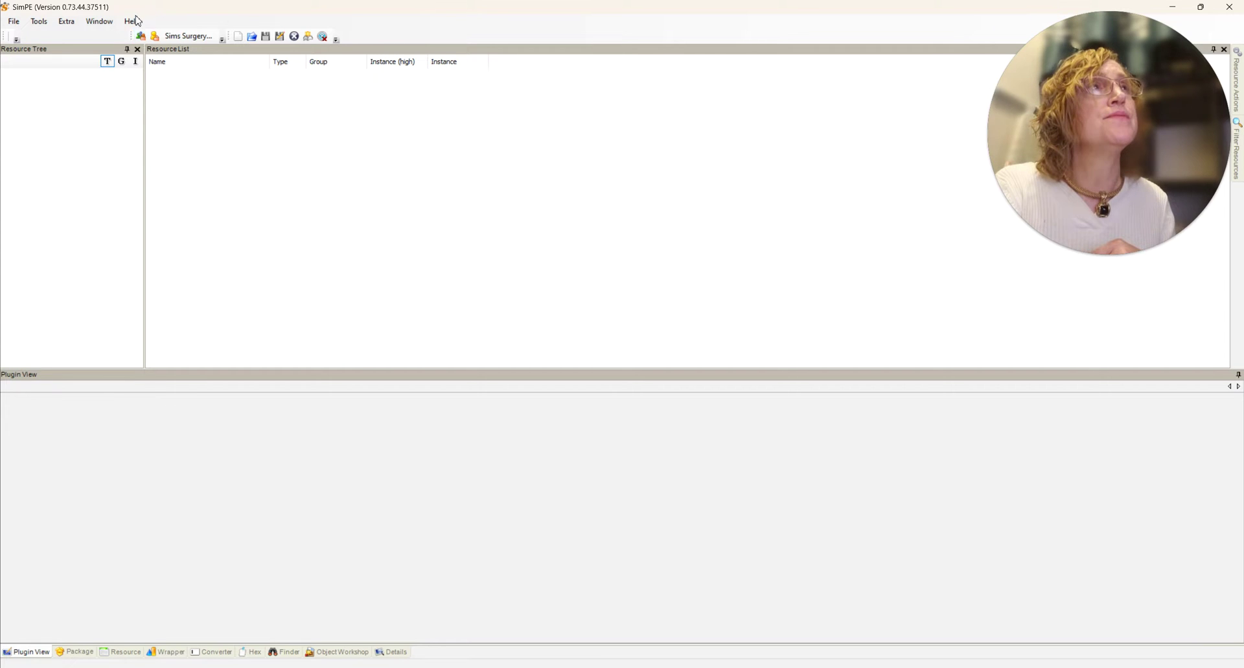
Switch to SimPE and load the Pleasantview (N001) neighborhood
click(140, 37)
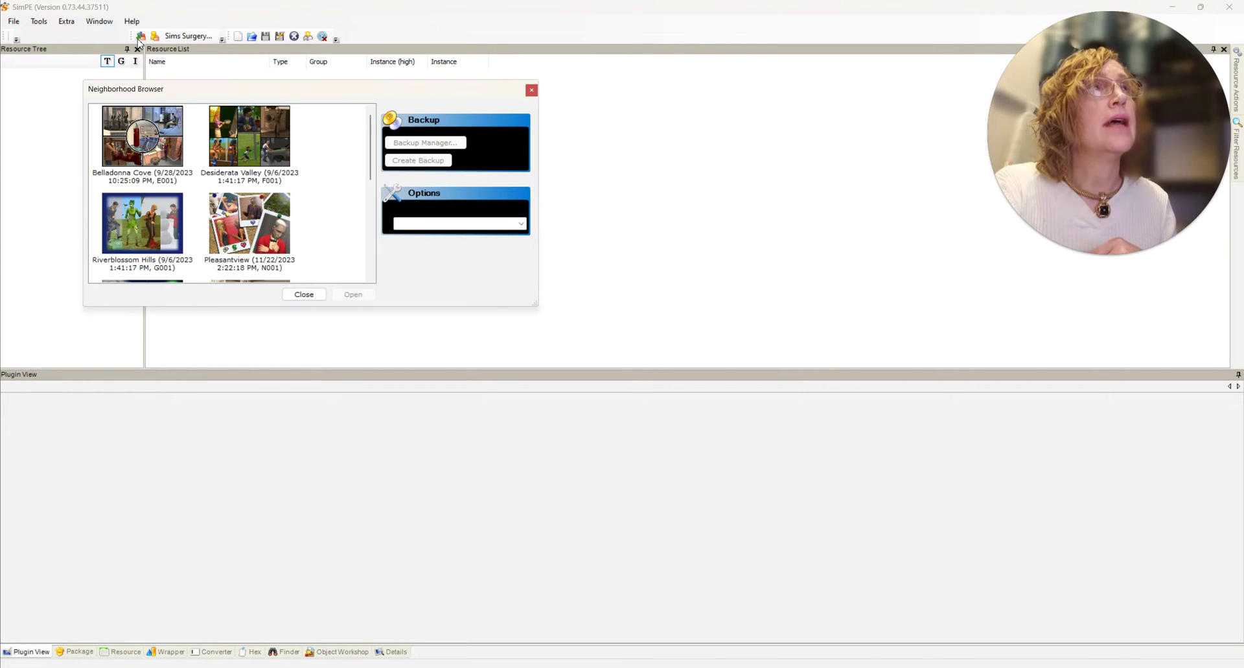
click(250, 226)
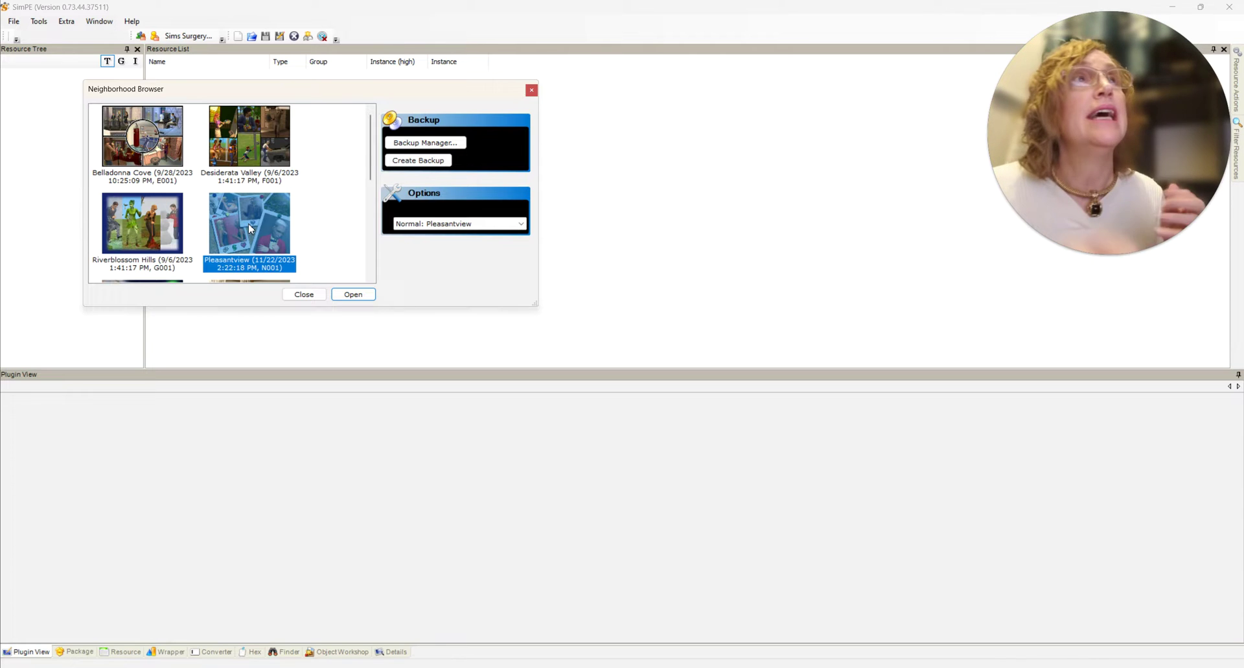
click(360, 295)
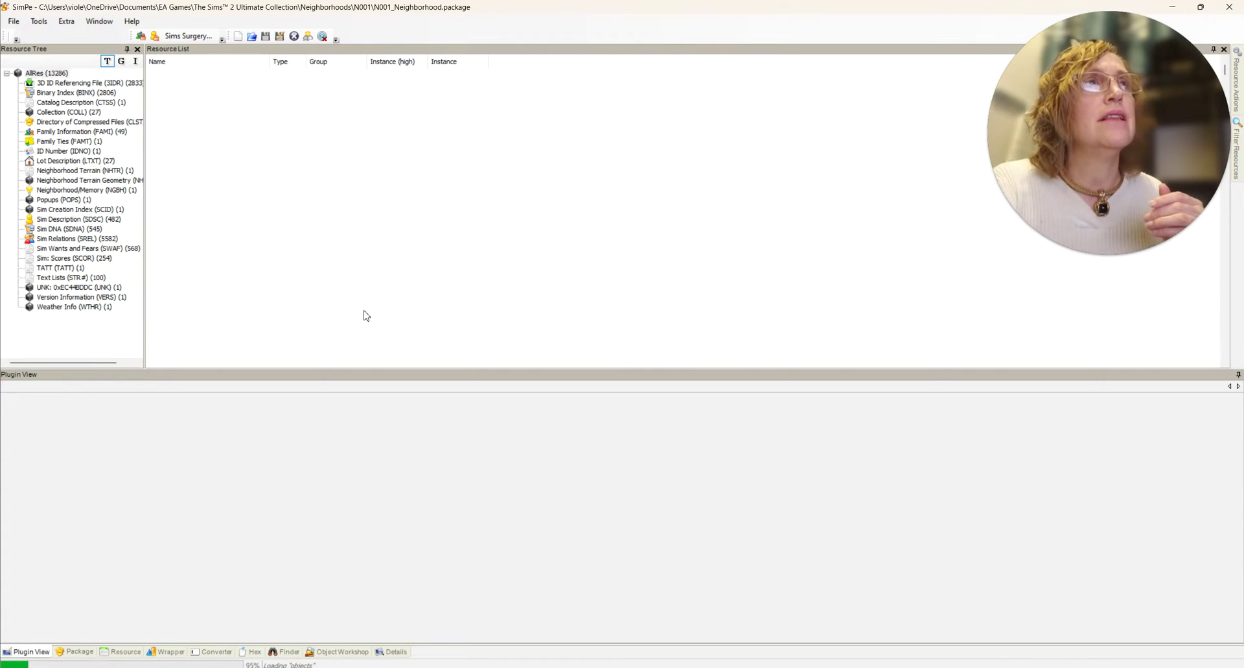
Start Sims Surgery and assign Julien Cooke from the Sim Pool as the Patient Sim
click(176, 42)
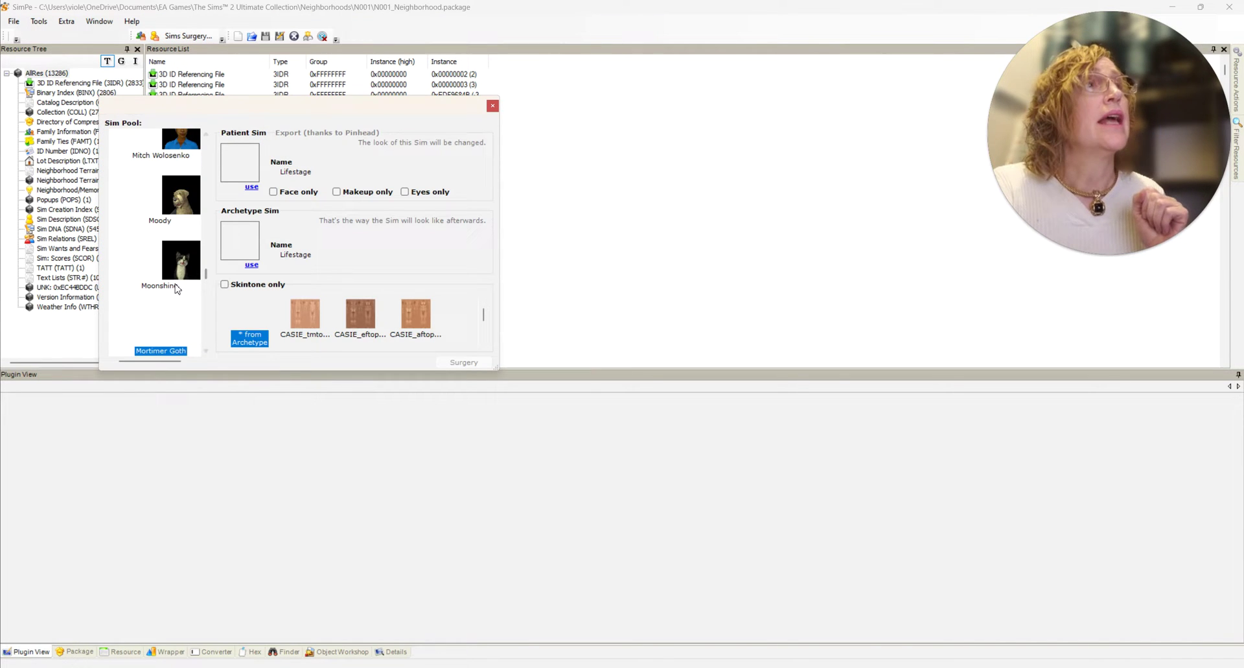
click(172, 252)
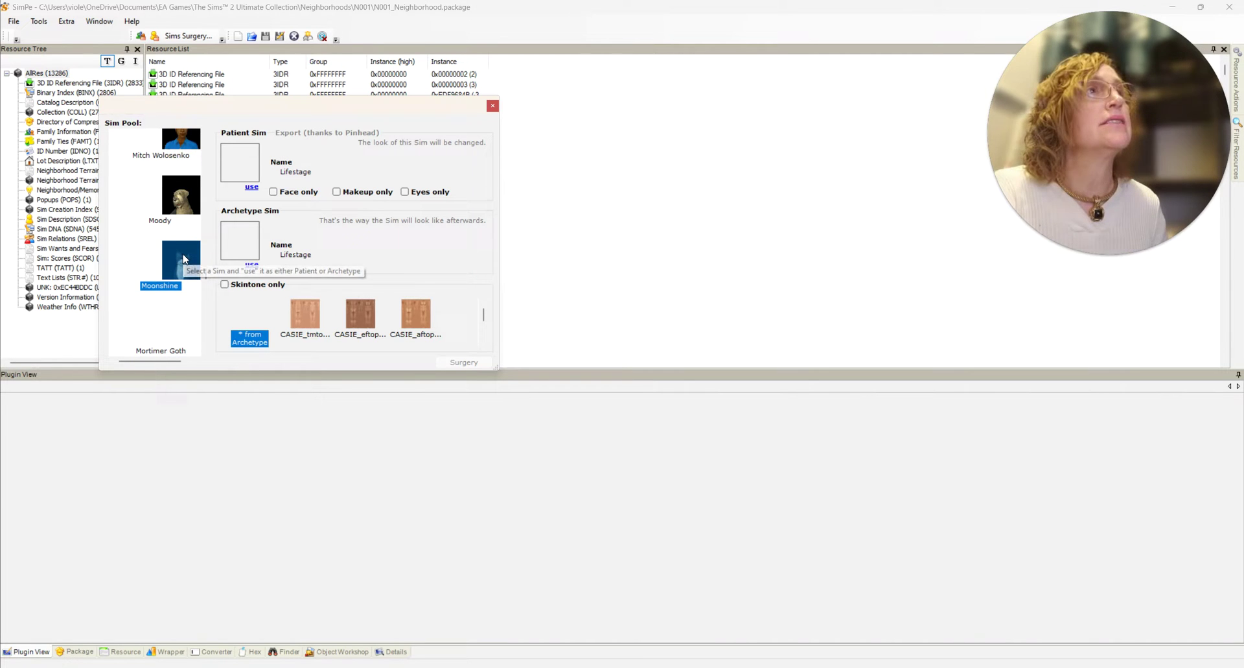
scroll(183, 258, down, 1)
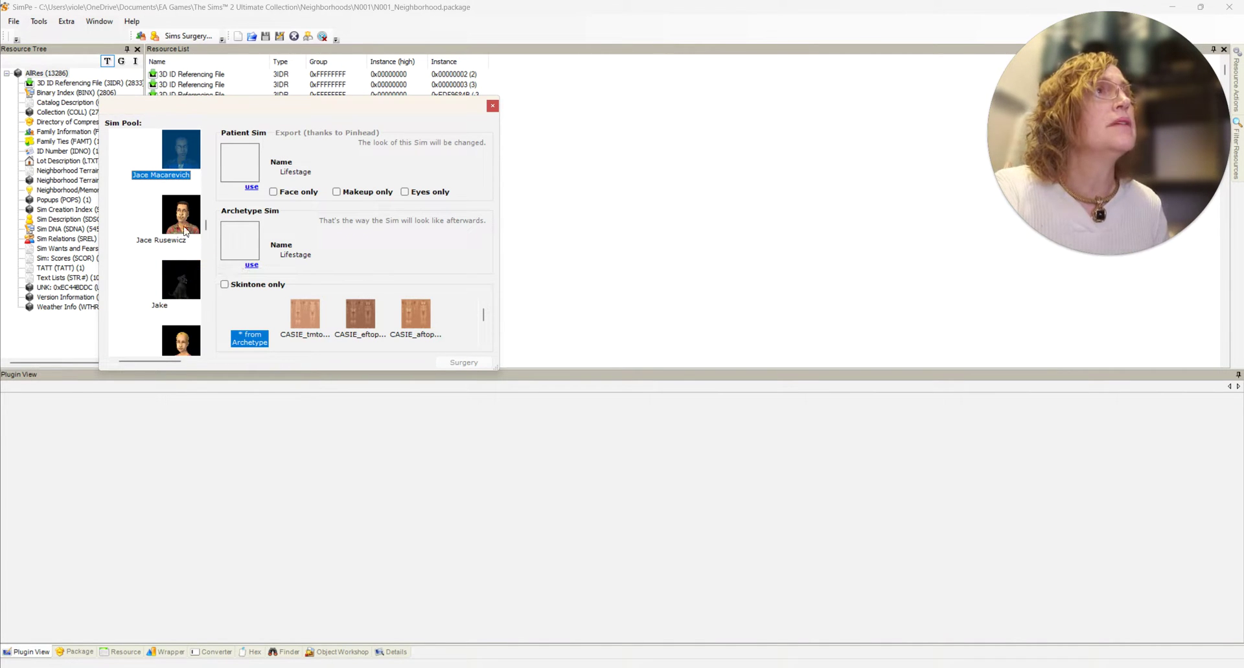
scroll(184, 226, up, 5)
scroll(185, 225, down, 4)
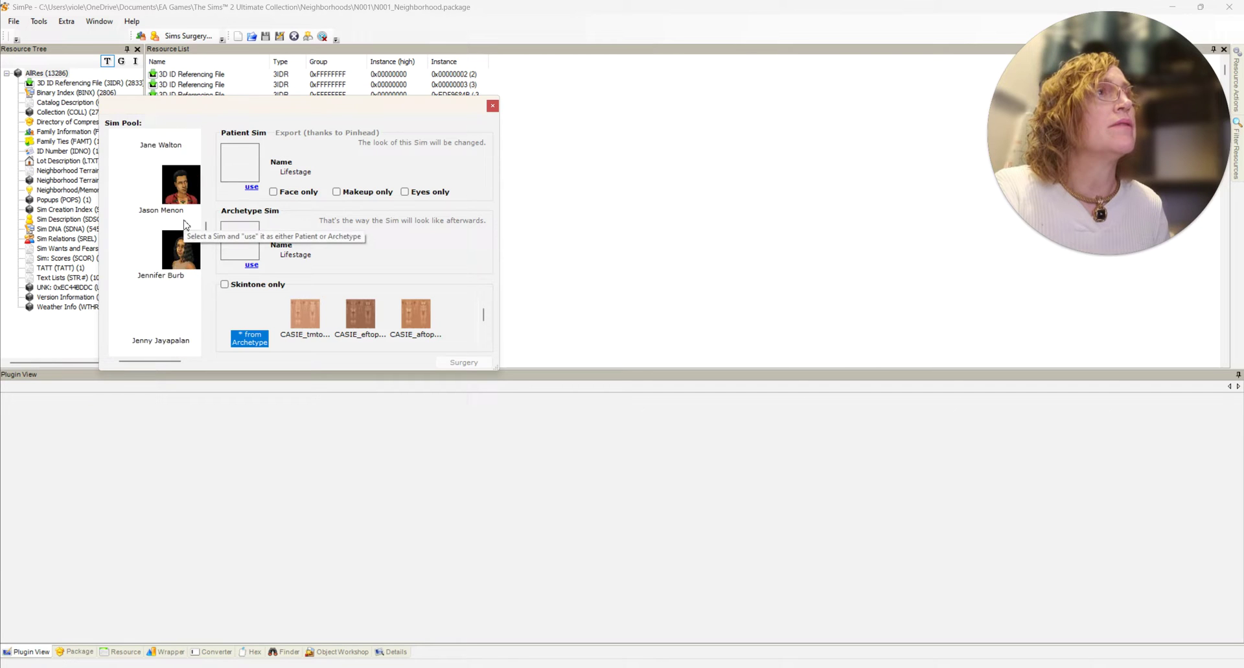
scroll(184, 225, down, 4)
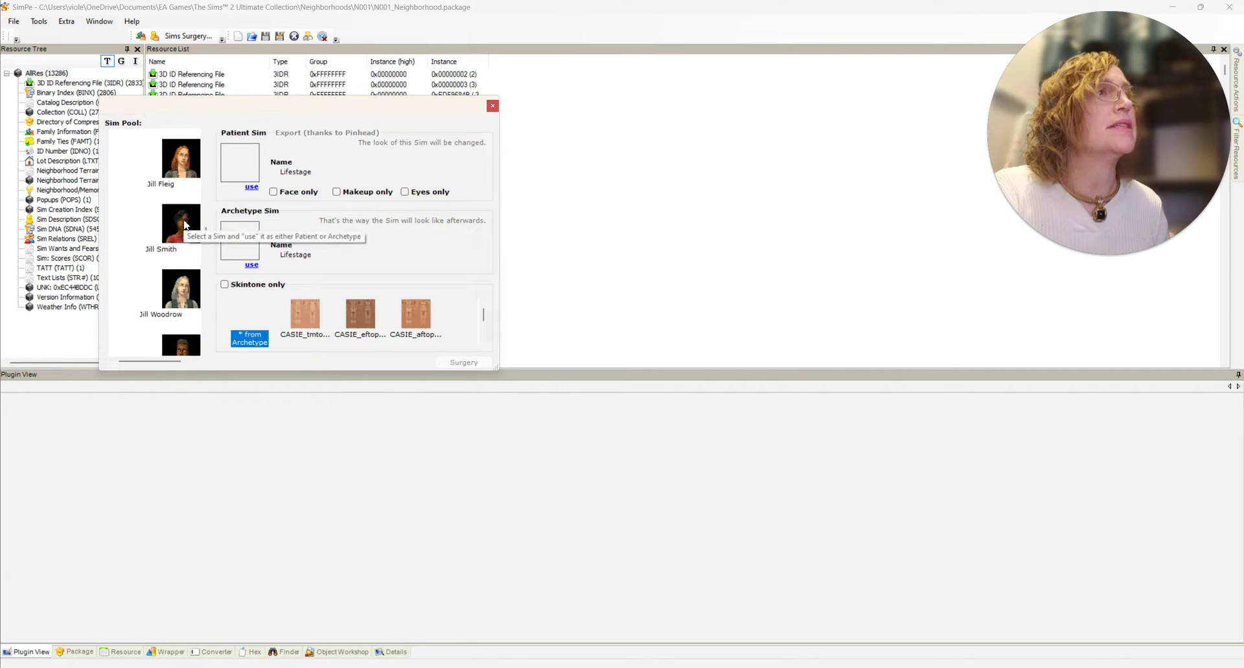
scroll(184, 225, down, 2)
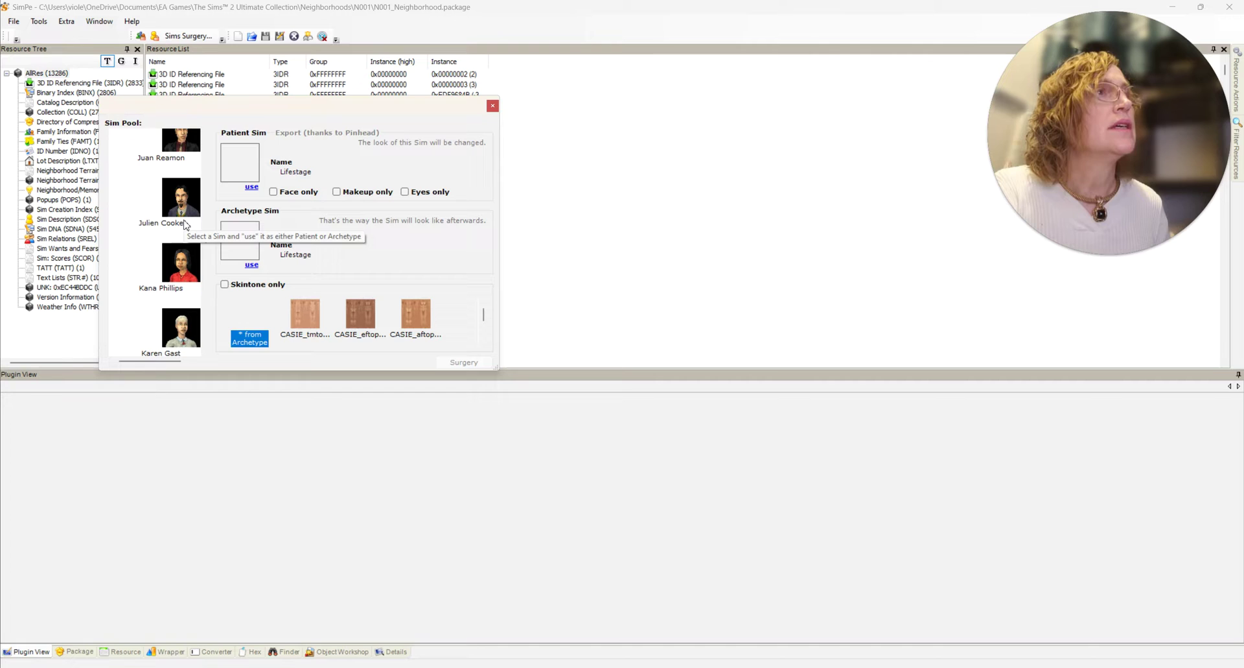
click(185, 224)
click(251, 188)
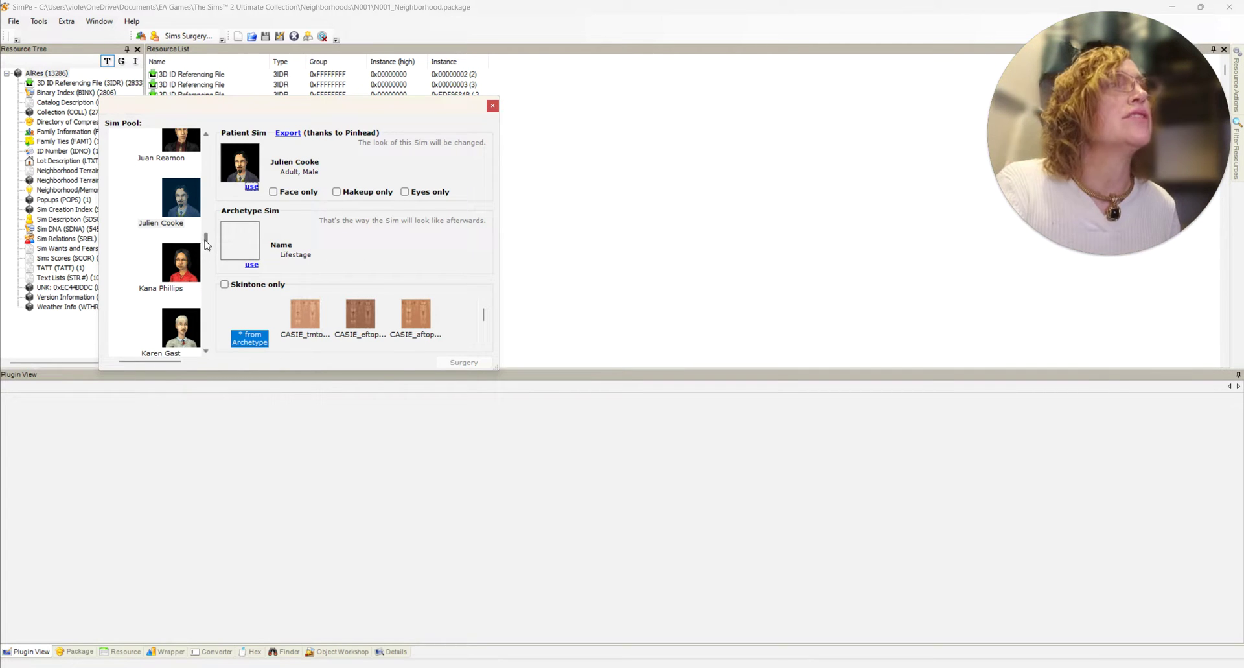
Find the red-haired adult female Break Dancer in the Sim Pool and assign her as the Archetype Sim
drag(208, 241, 217, 142)
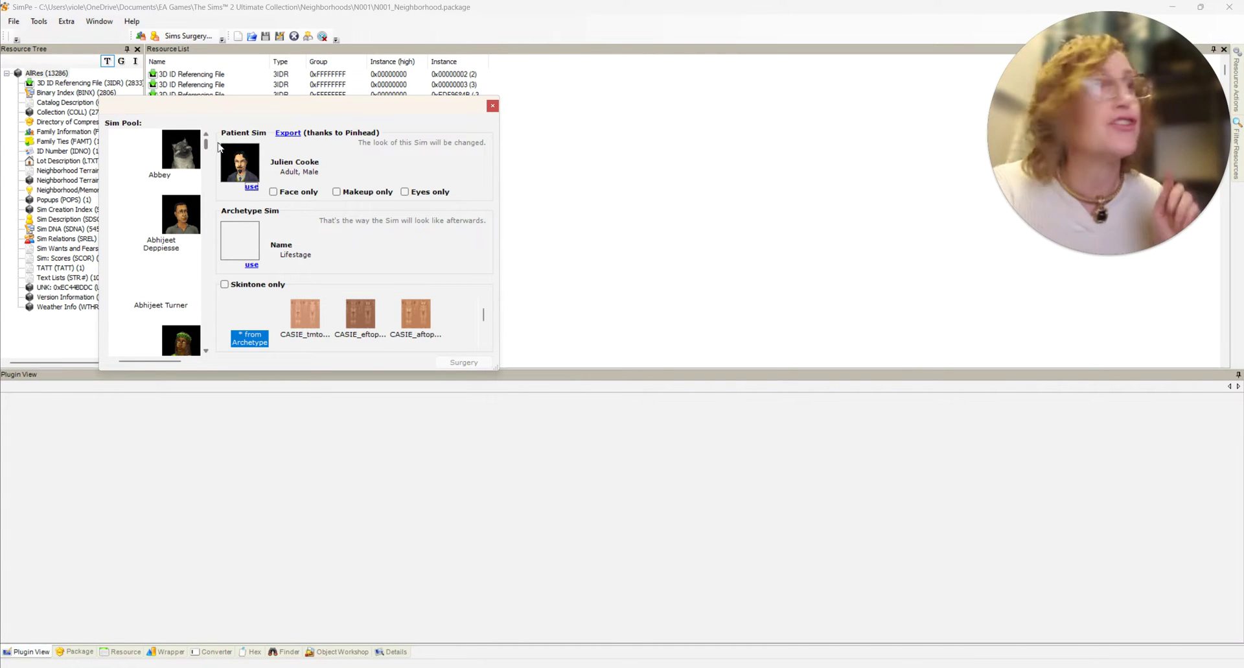
drag(217, 146, 220, 156)
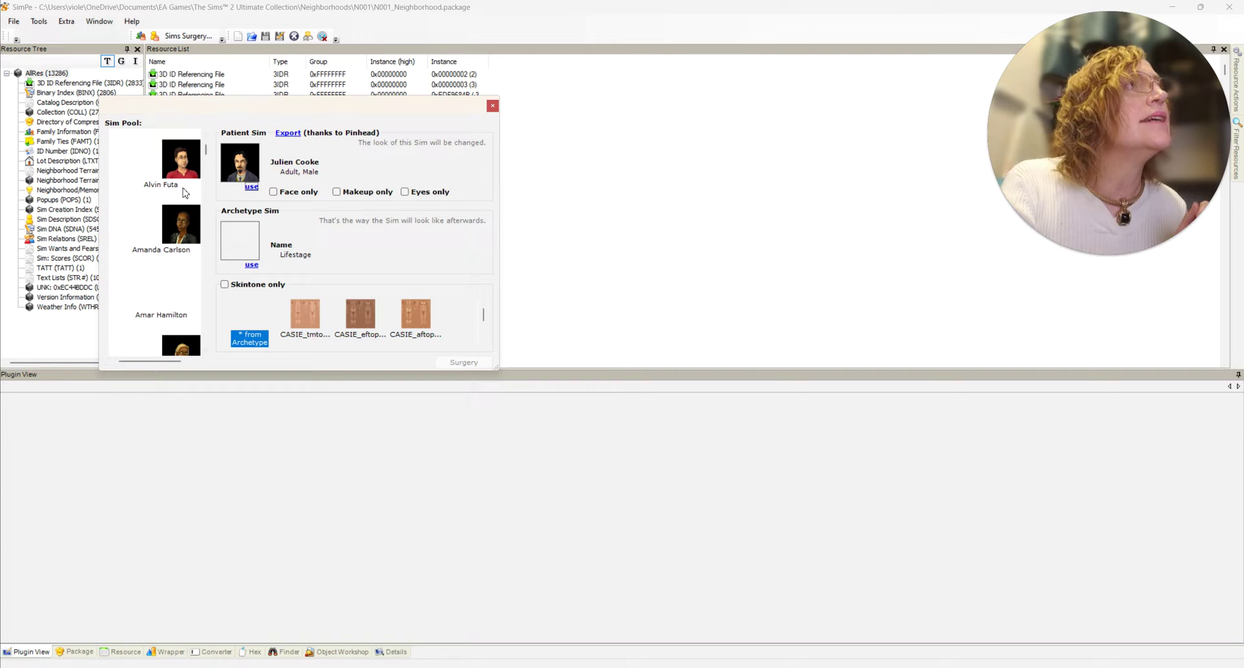
scroll(184, 217, down, 2)
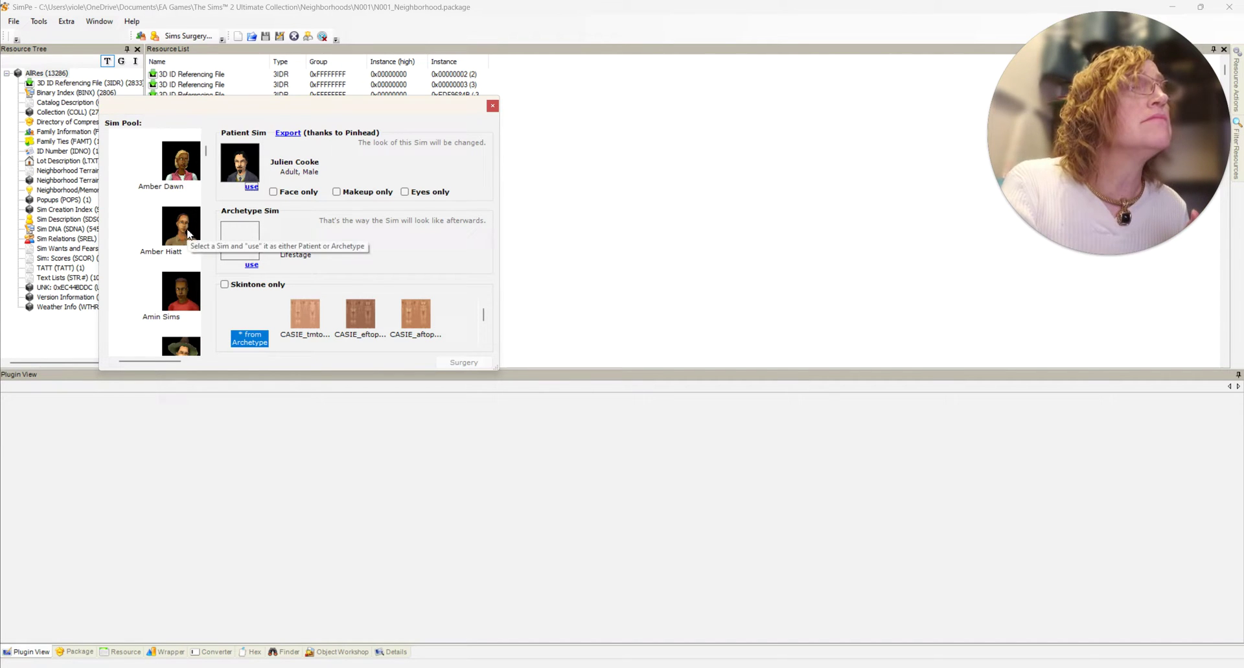
scroll(188, 233, down, 3)
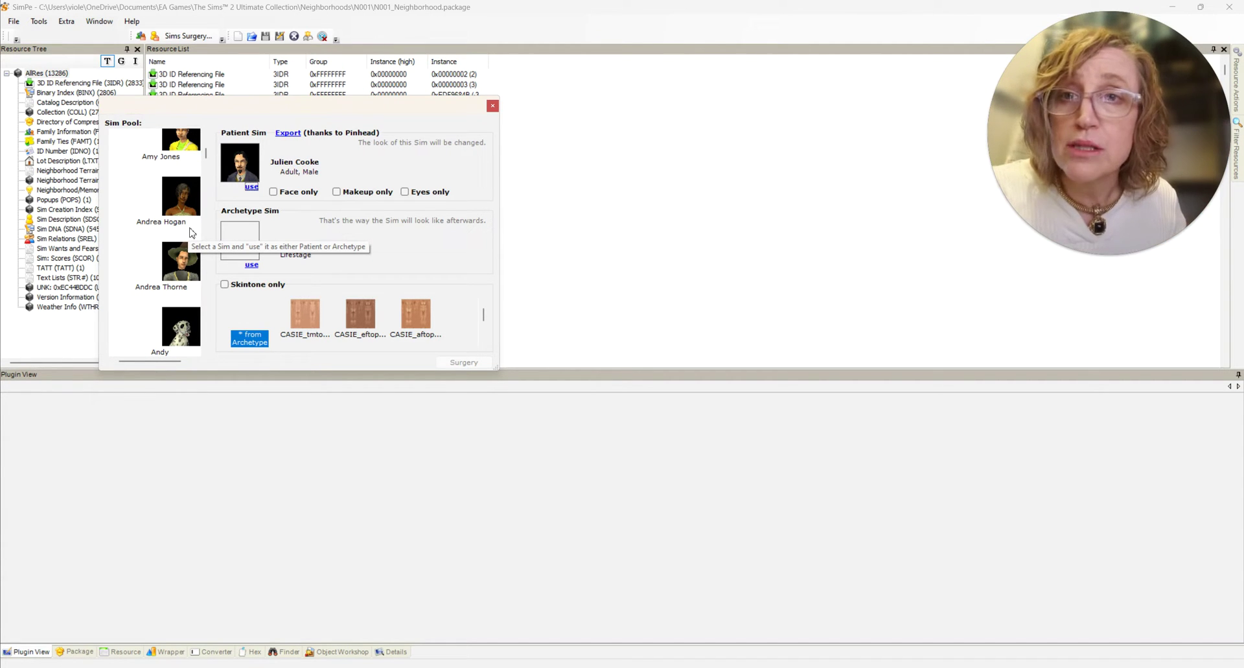
scroll(192, 235, down, 5)
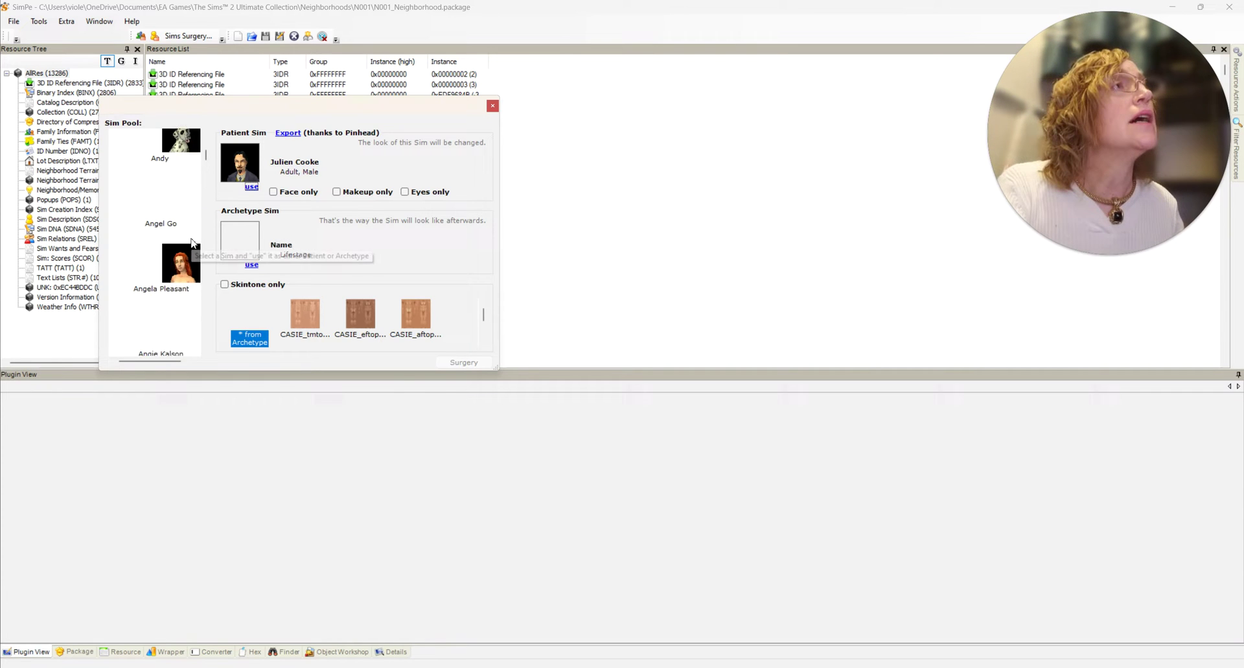
scroll(192, 243, down, 5)
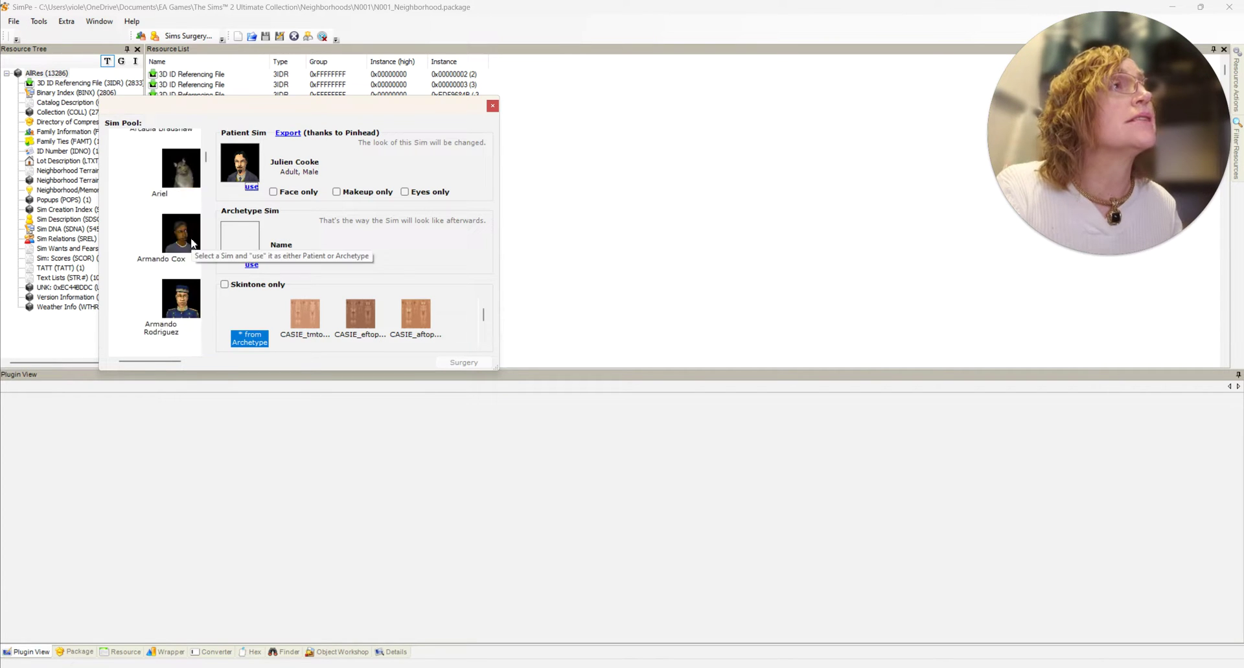
scroll(191, 243, down, 2)
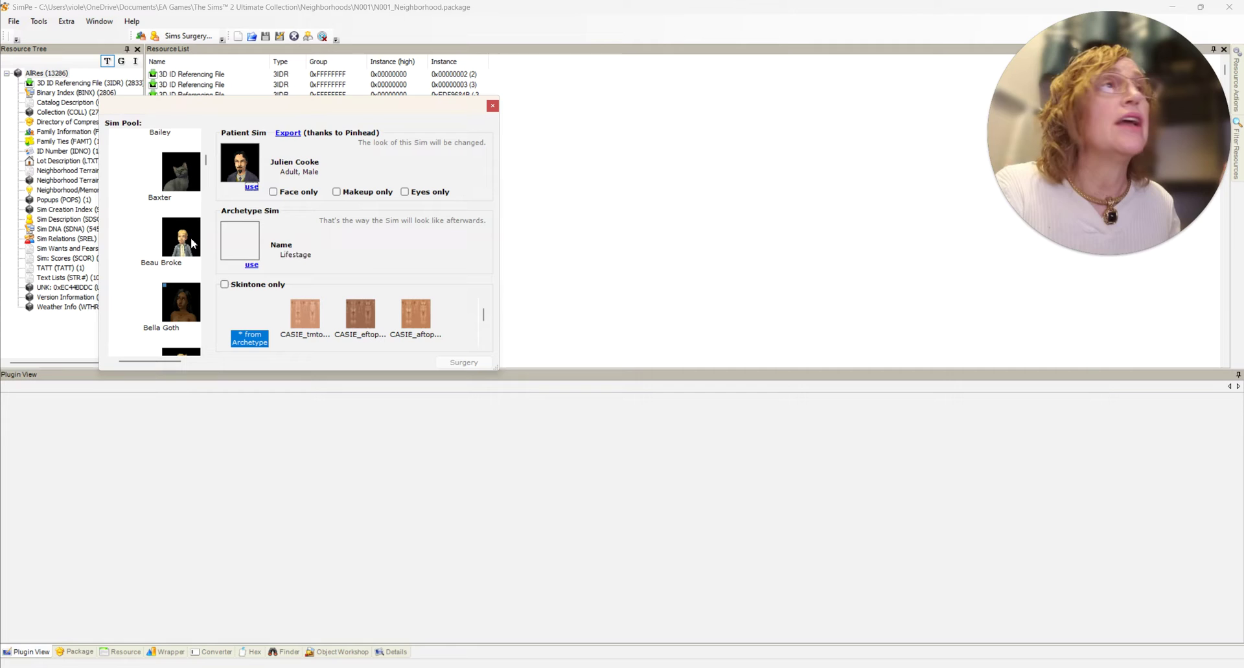
scroll(191, 243, down, 3)
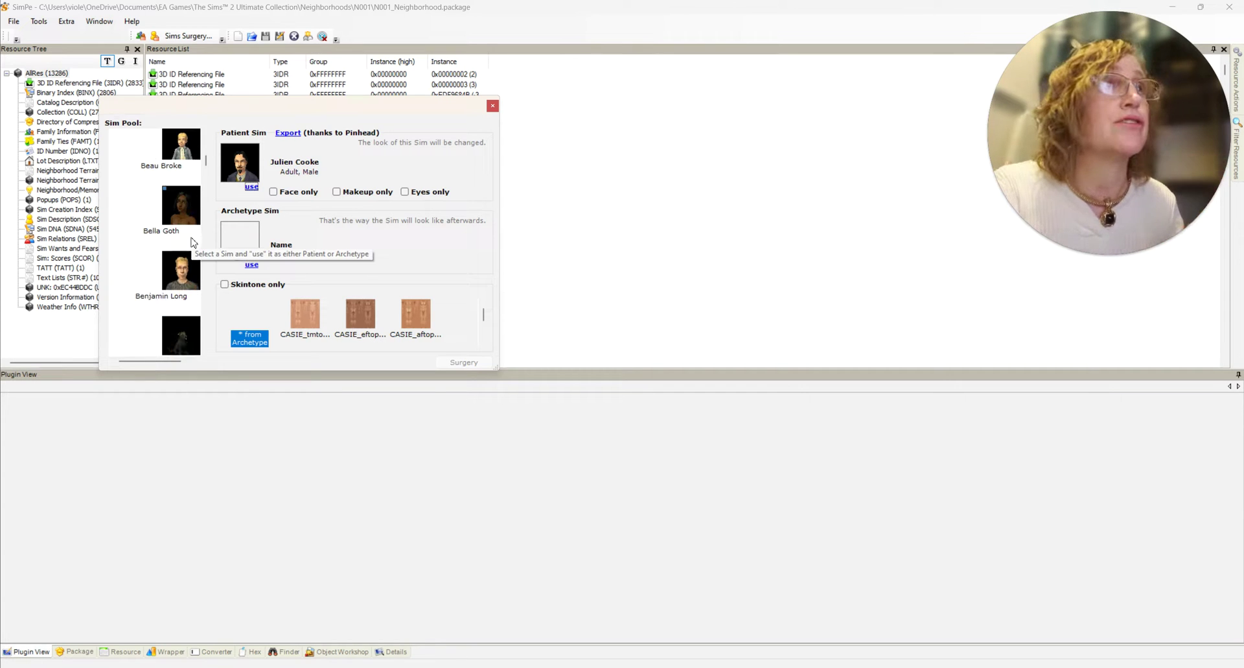
scroll(192, 241, down, 4)
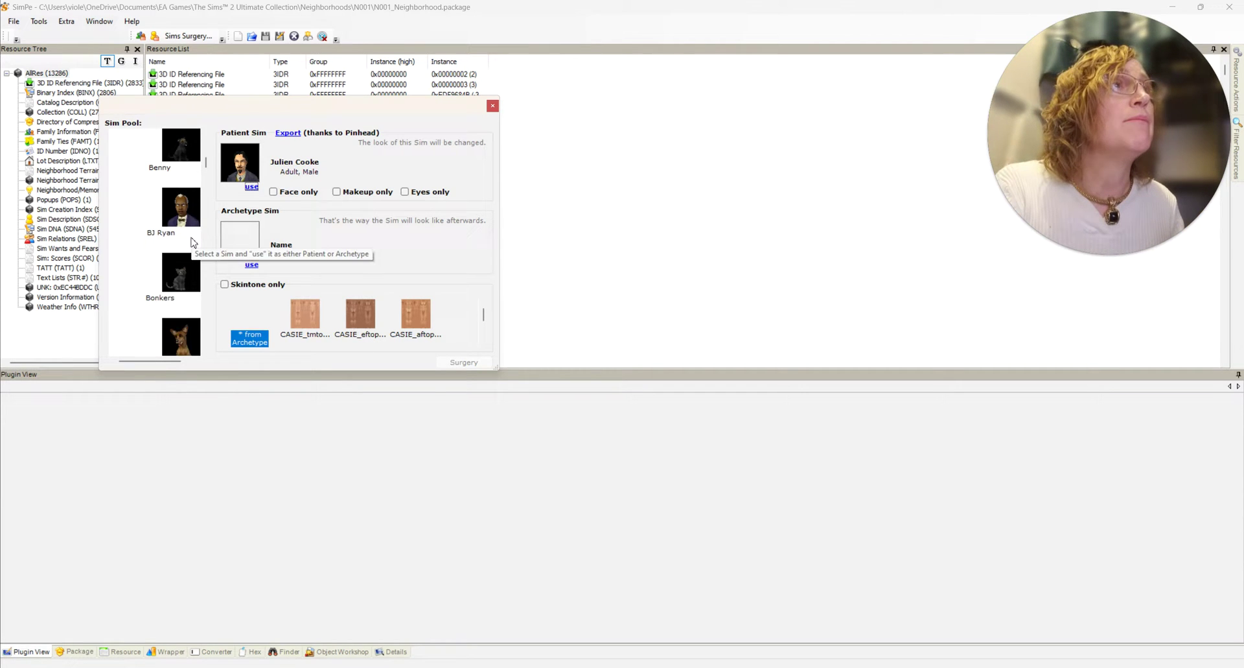
scroll(191, 242, down, 3)
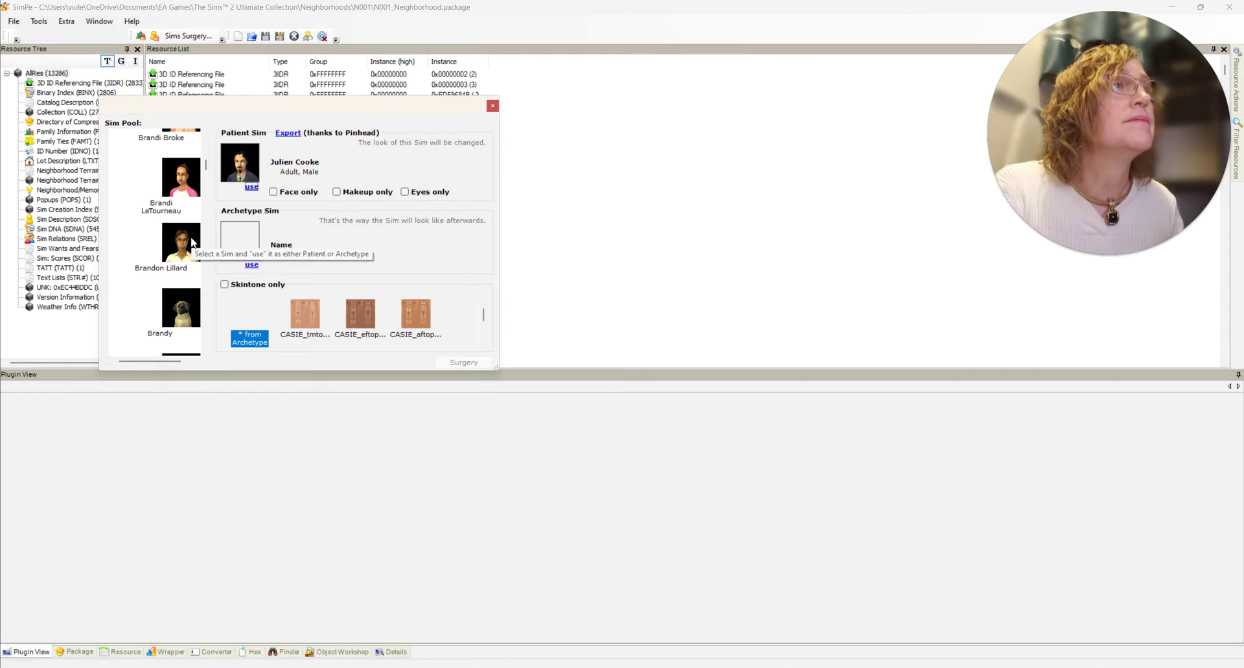
scroll(192, 243, down, 3)
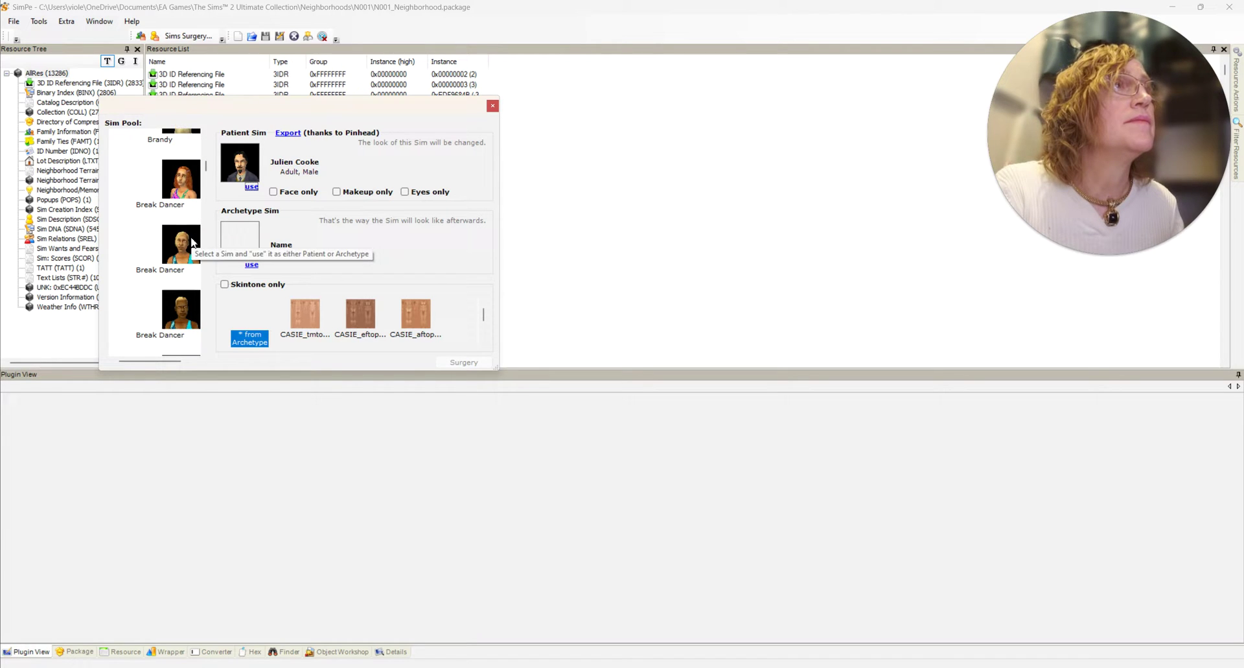
scroll(192, 242, down, 2)
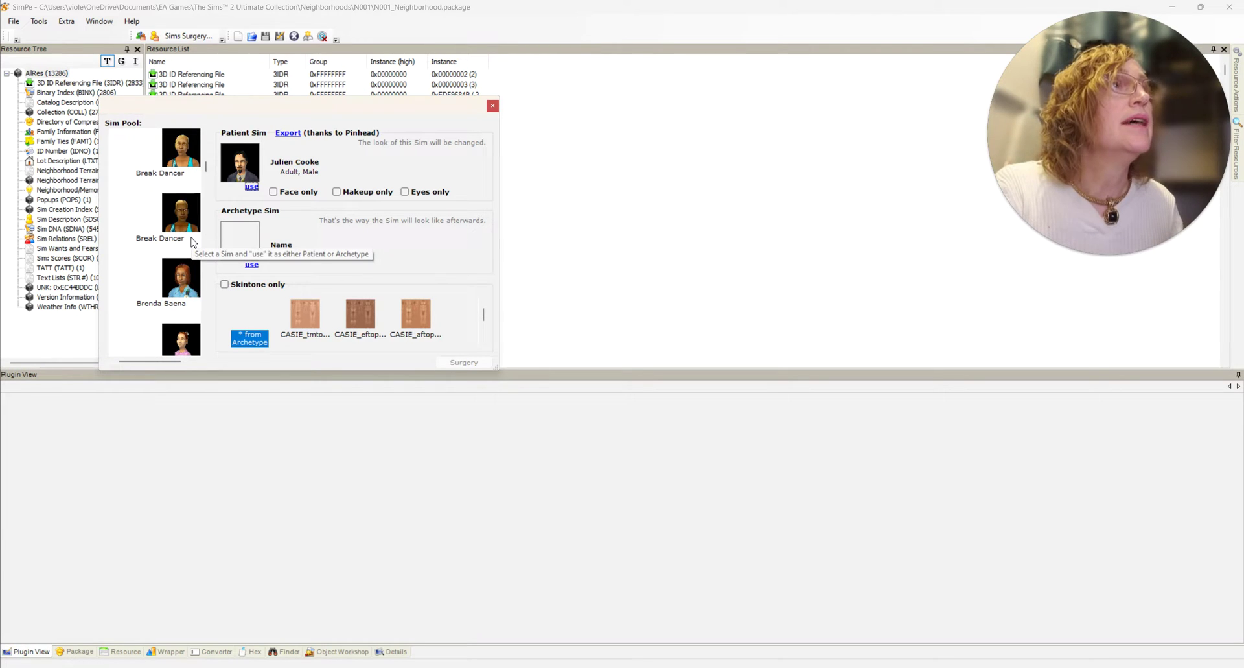
scroll(191, 243, up, 3)
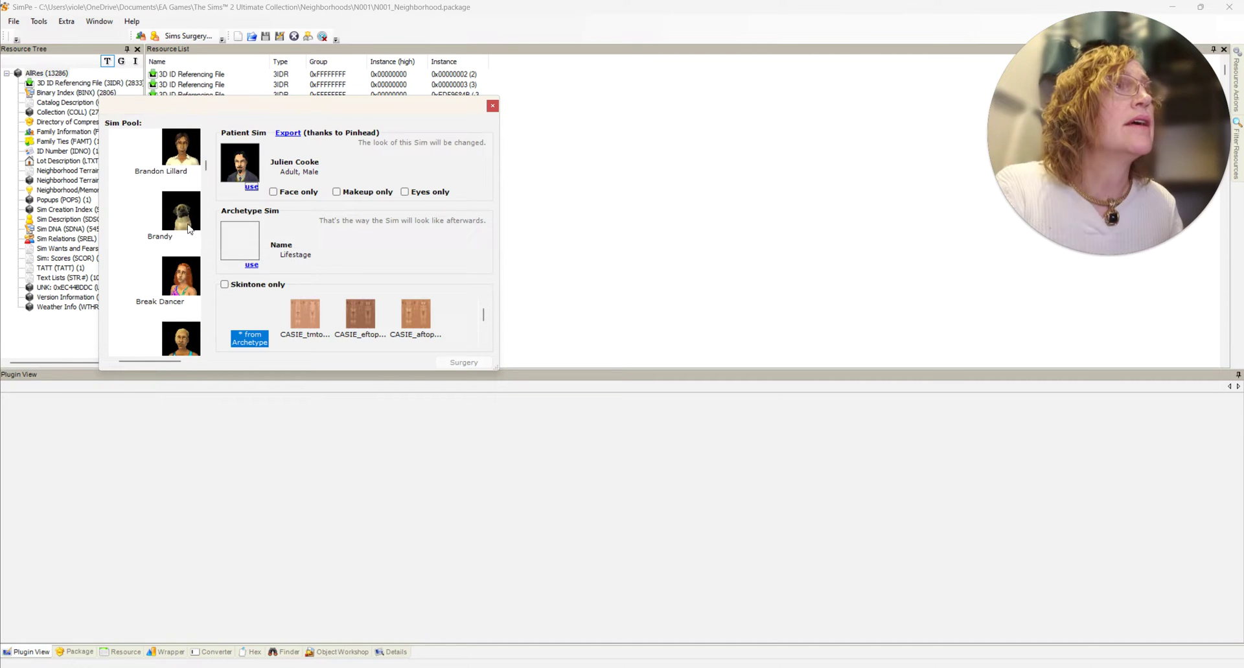
click(187, 275)
click(251, 265)
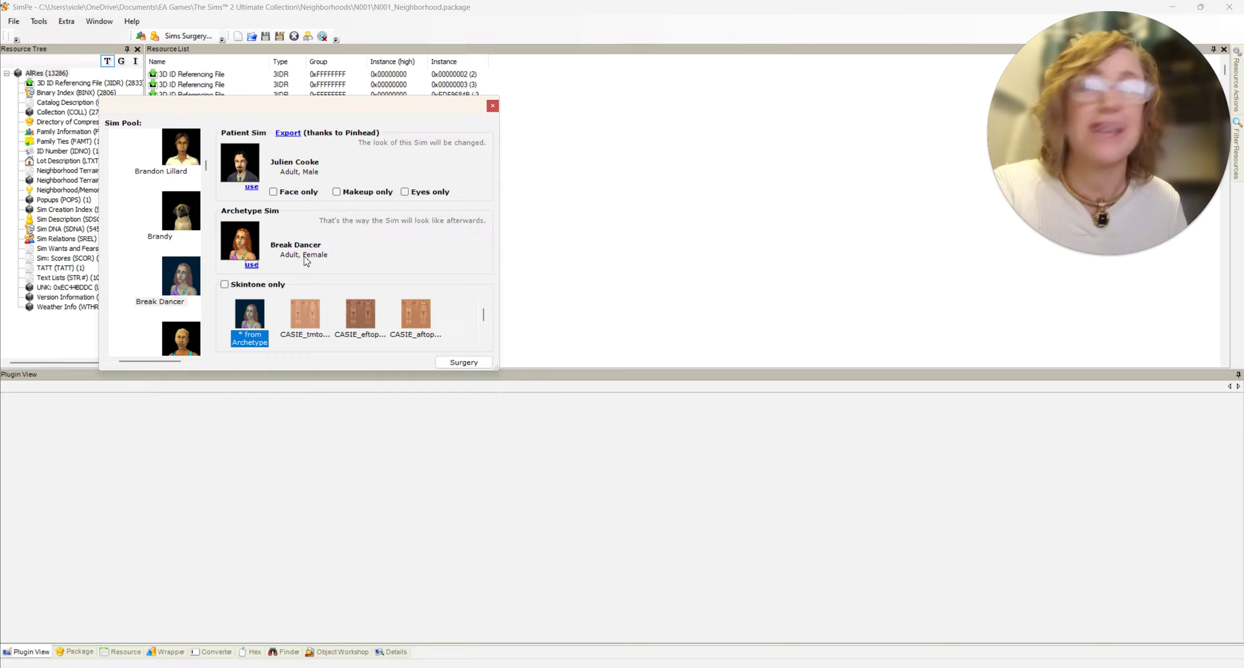
Perform the surgery with the skintone taken from the archetype and commit Julien Cooke's Sim description
click(463, 362)
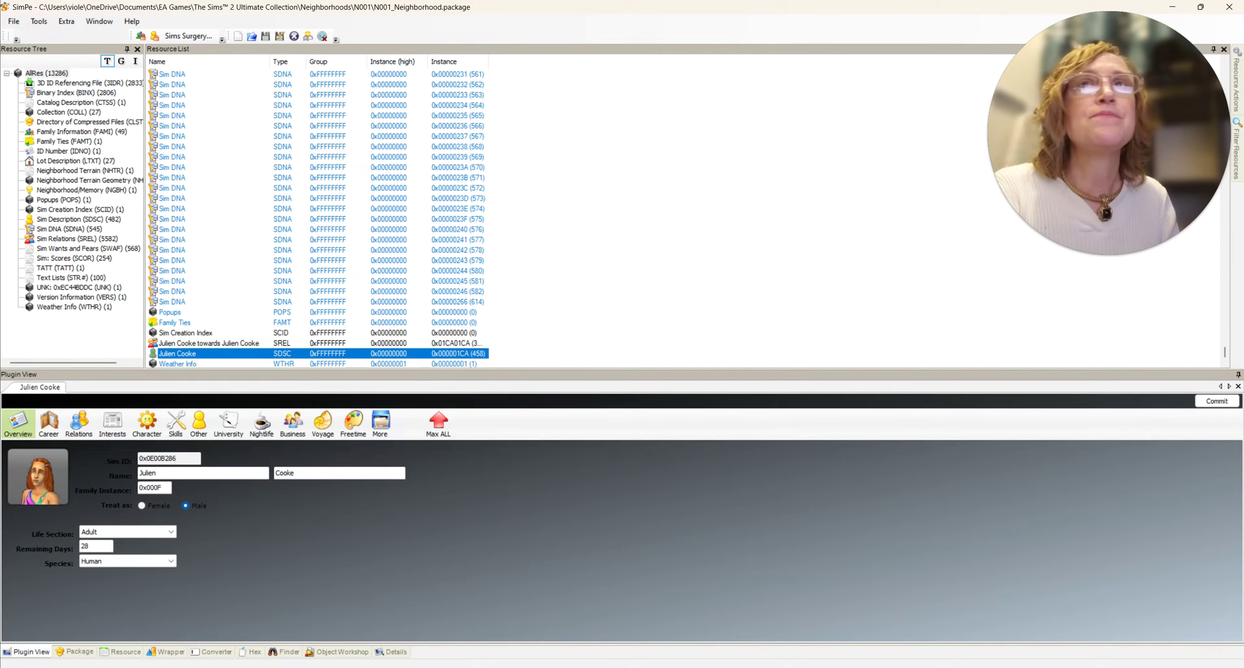
click(1217, 401)
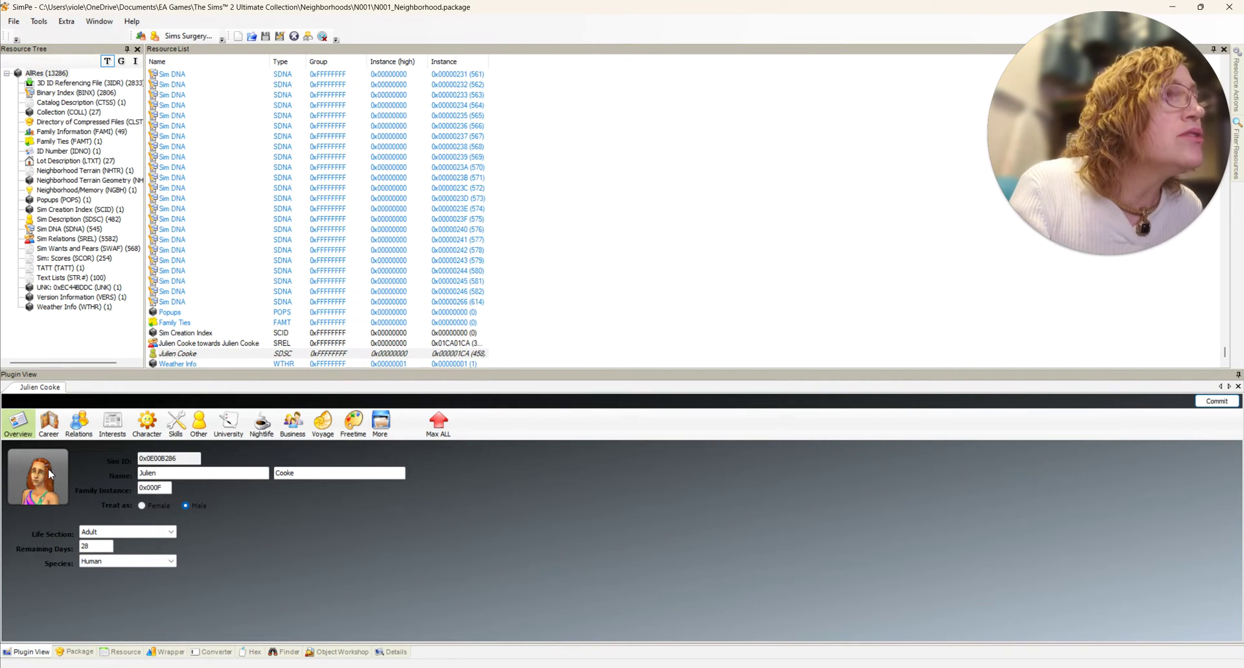
Change Julien Cooke's first name to Julia and look over the Sim's career and interests data
click(226, 472)
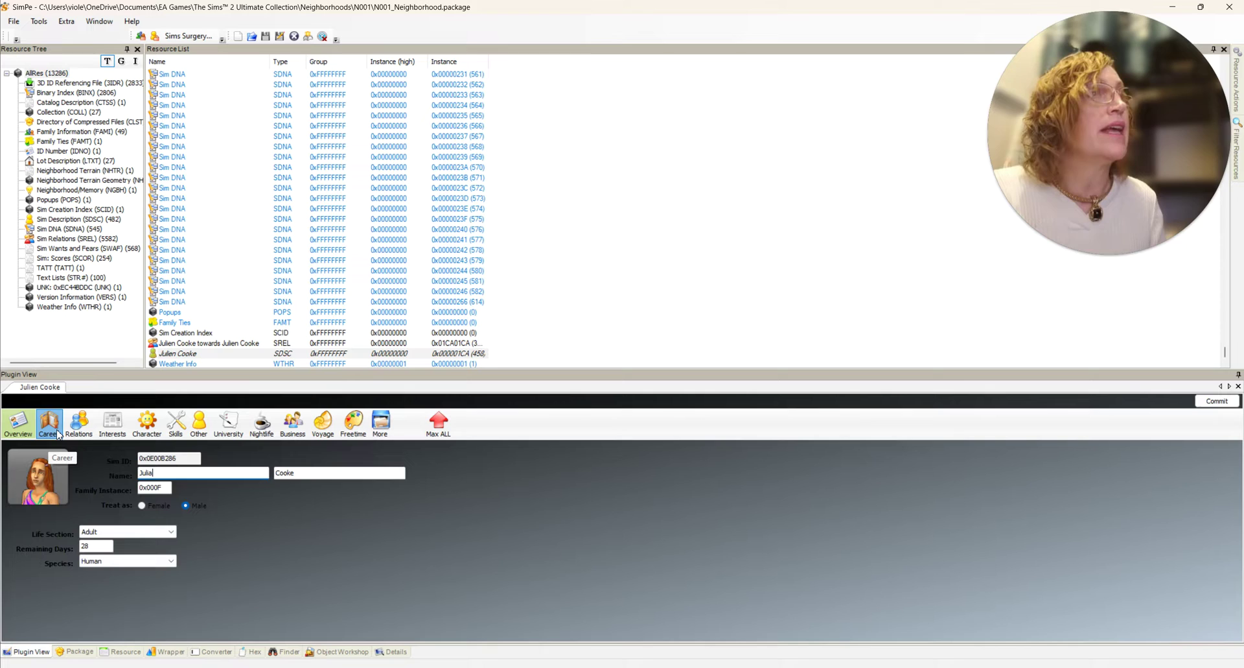
click(57, 432)
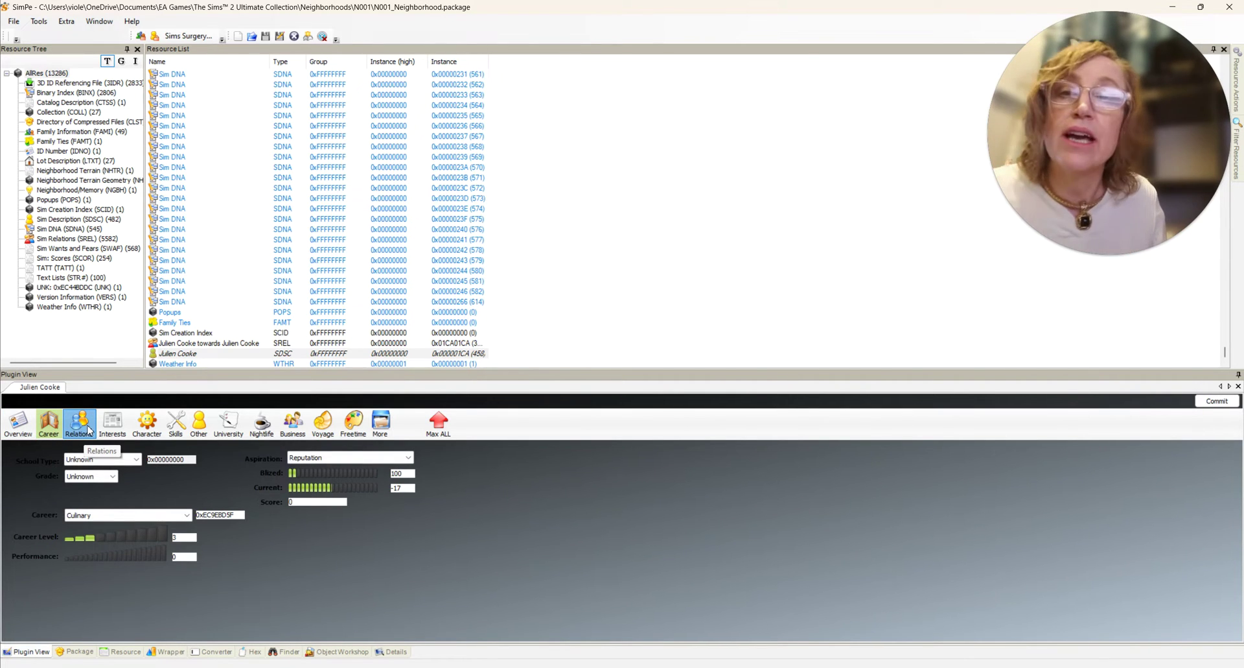
click(112, 426)
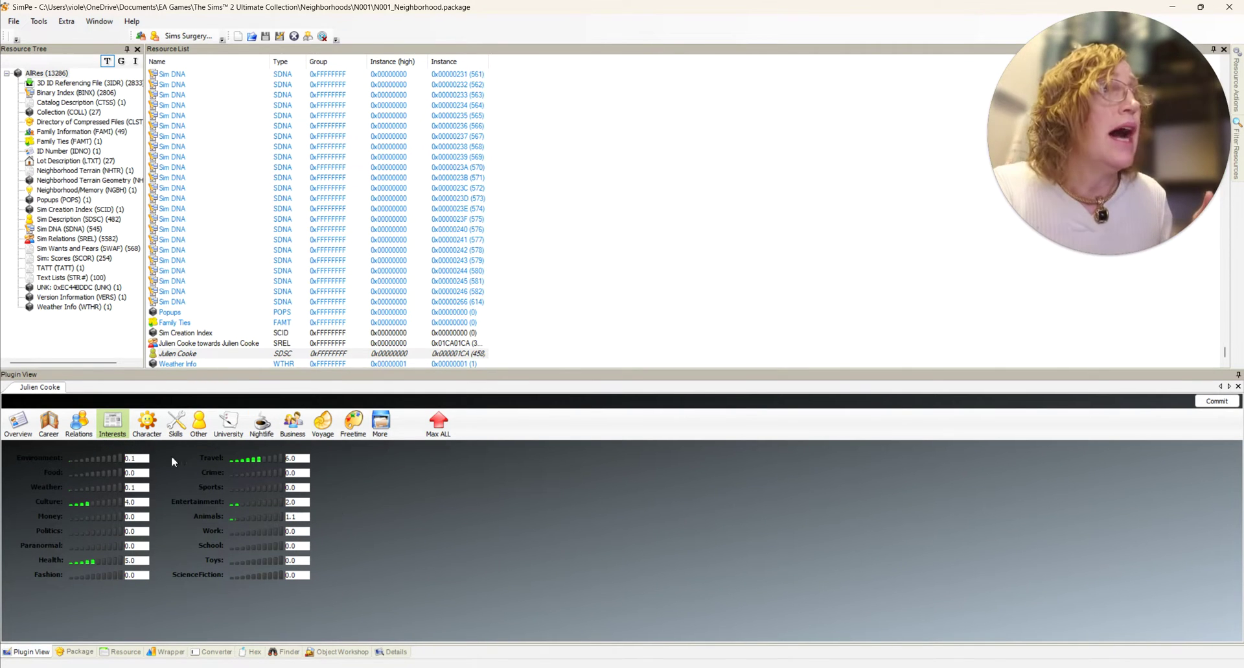
Set both the Nice and Genetic Nice values in the Sim's character data to 6.0
click(148, 426)
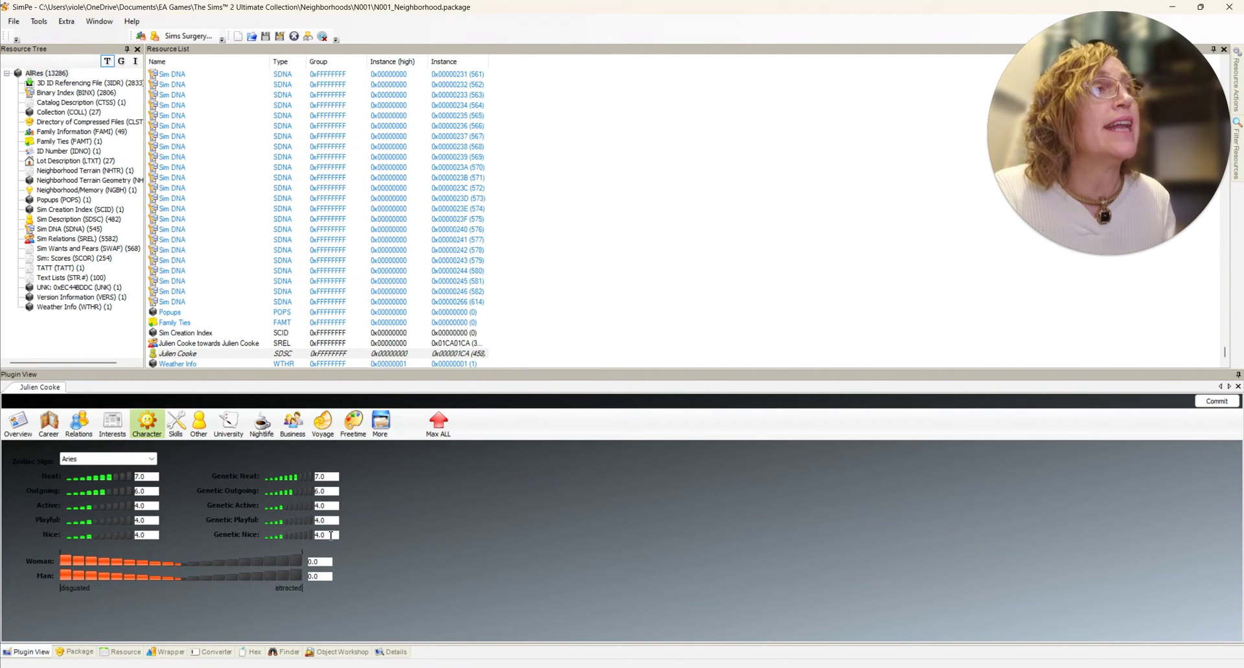
drag(331, 535, 273, 540)
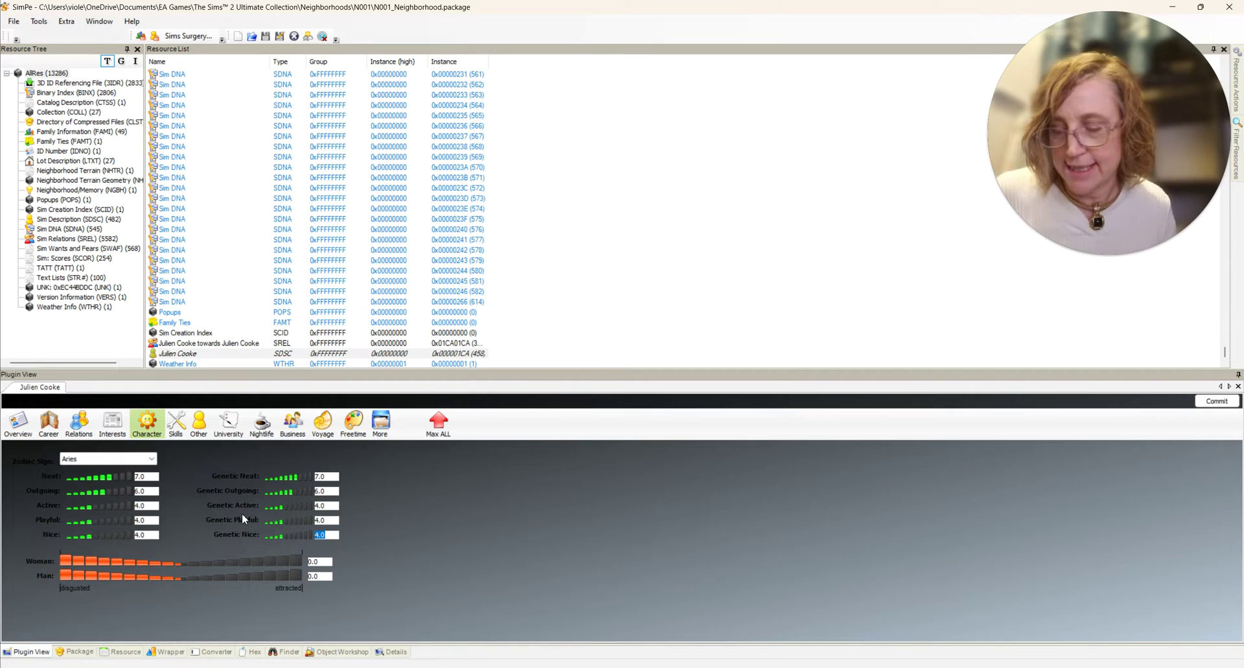
text(6.0)
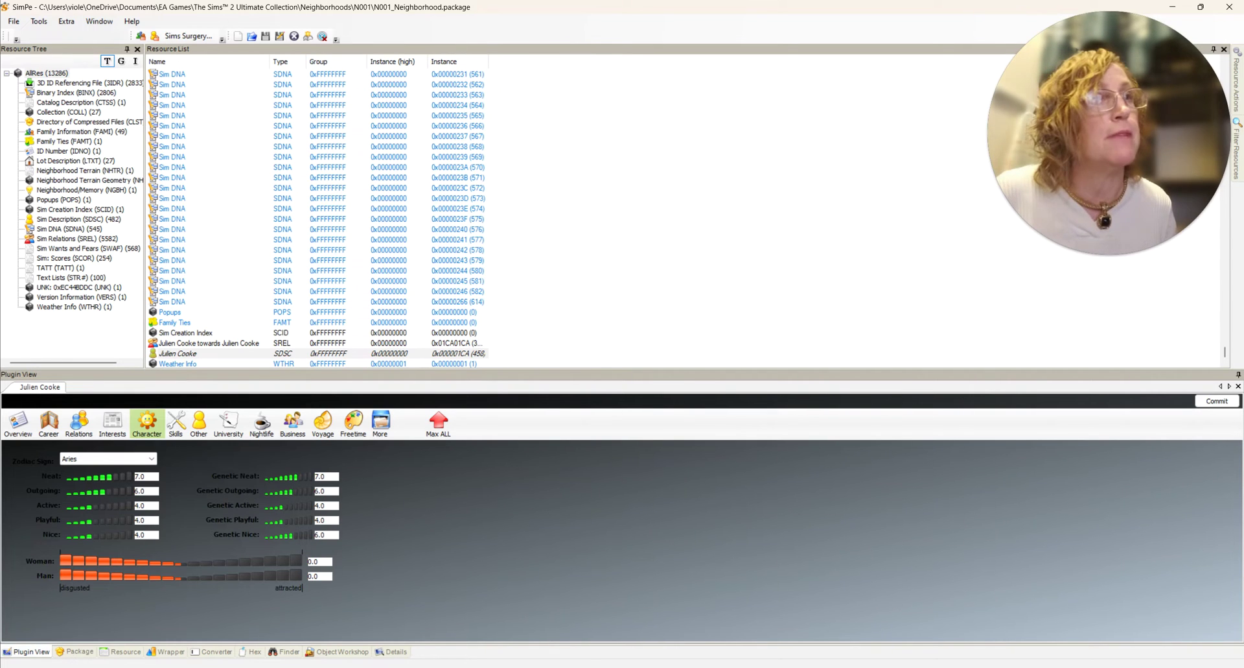
drag(155, 537, 89, 532)
text(6)
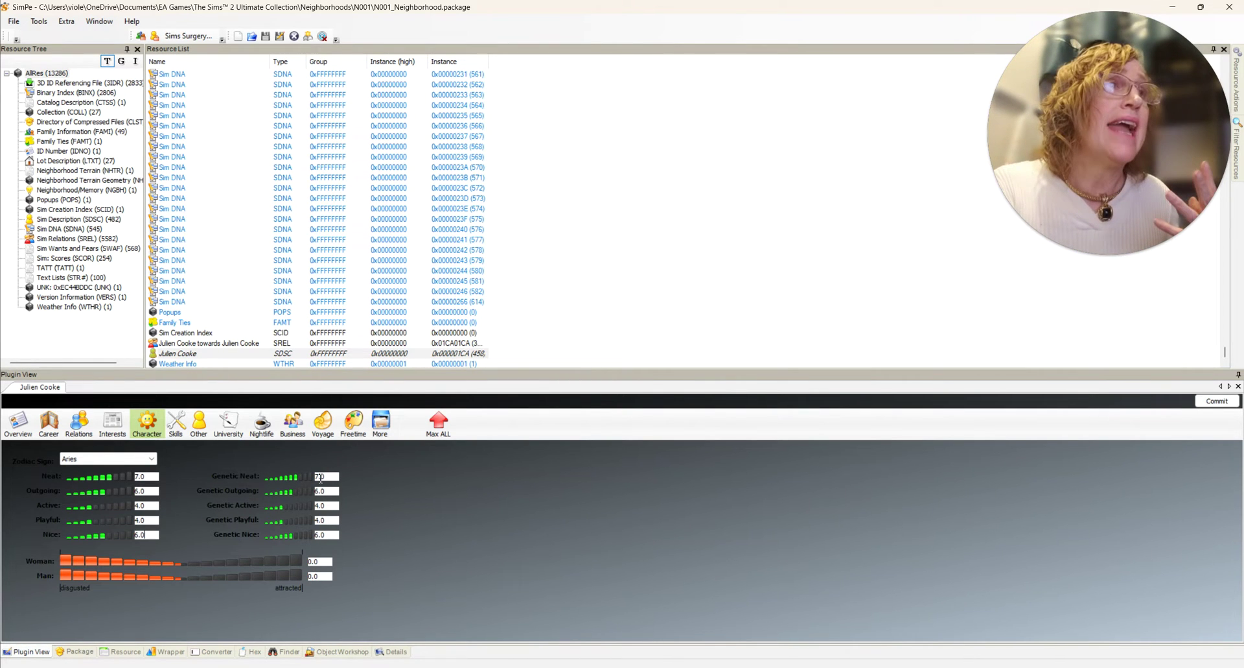
Set both the Genetic Neat and Neat values of the Sim's character to 5.0
drag(328, 478, 312, 477)
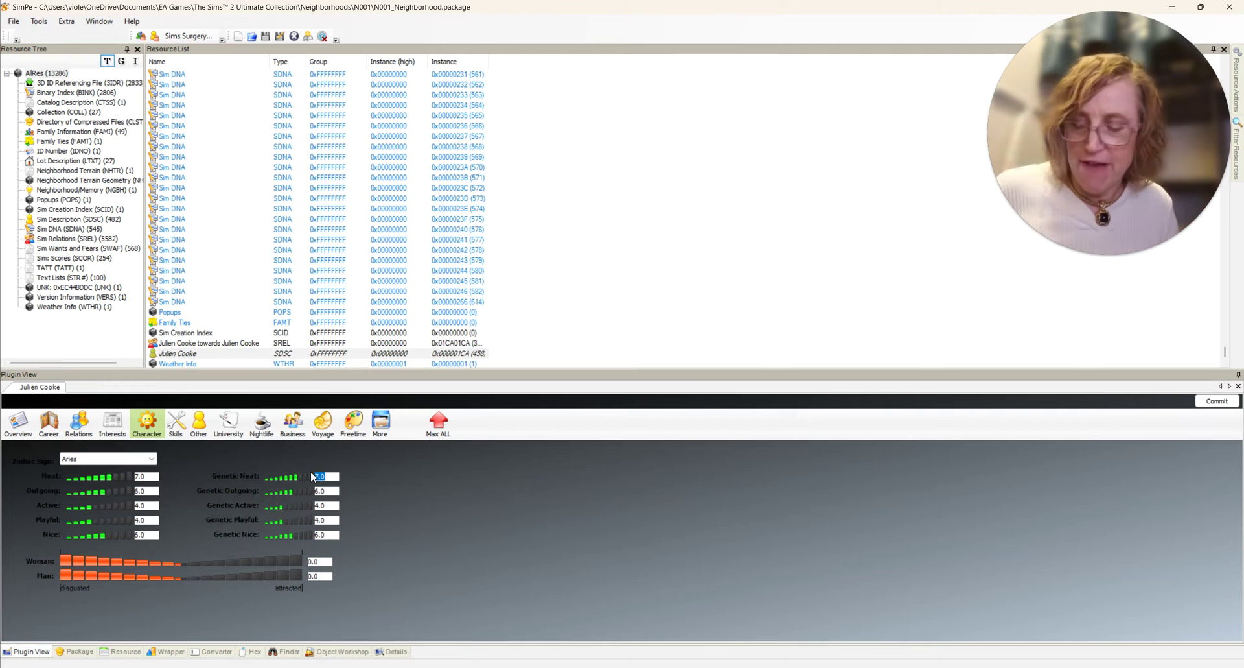
text(50)
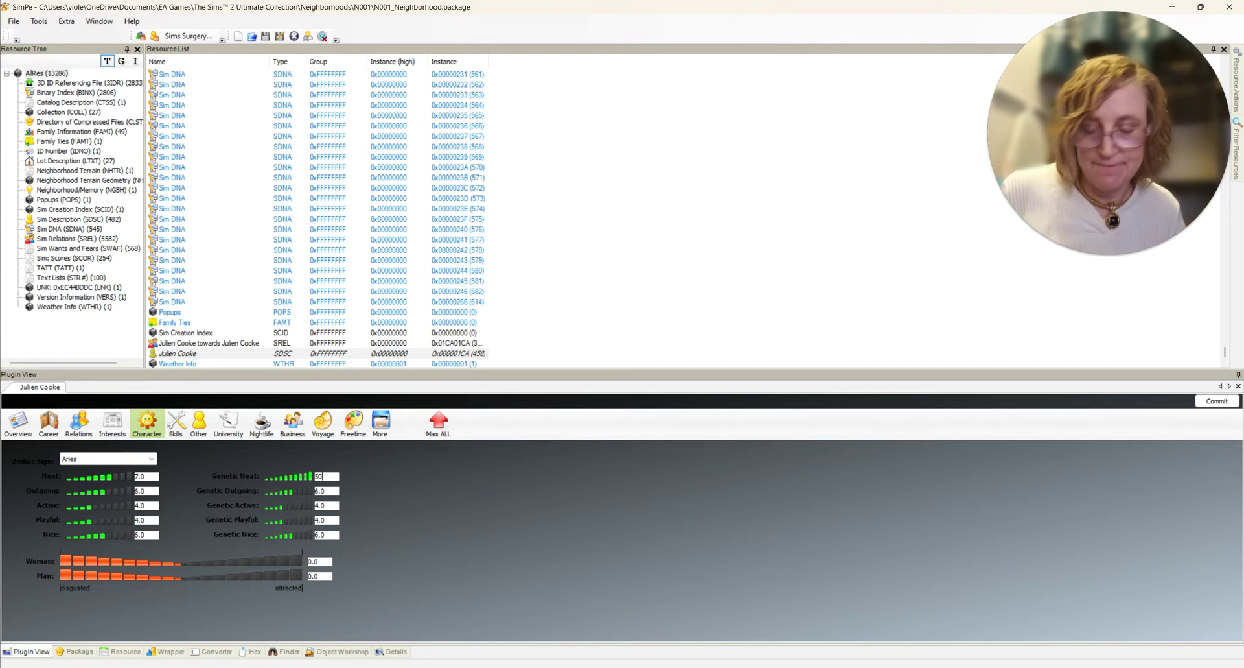
key(BackSpace)
text(.0)
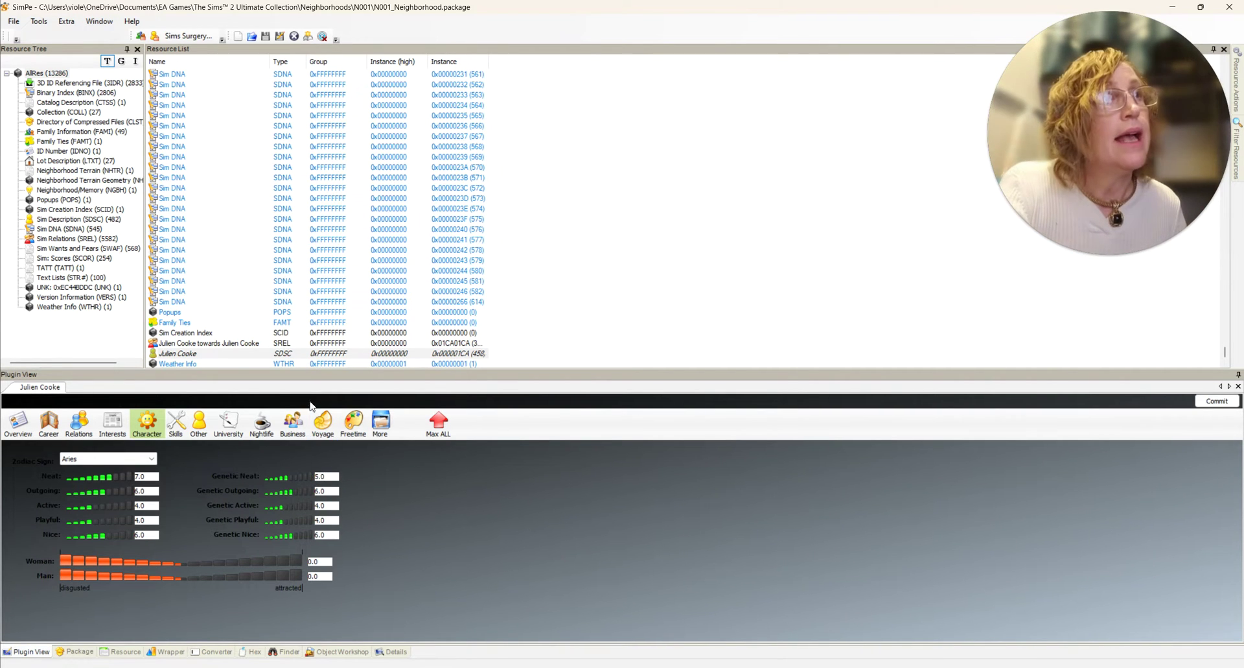
drag(150, 476, 114, 472)
text(5)
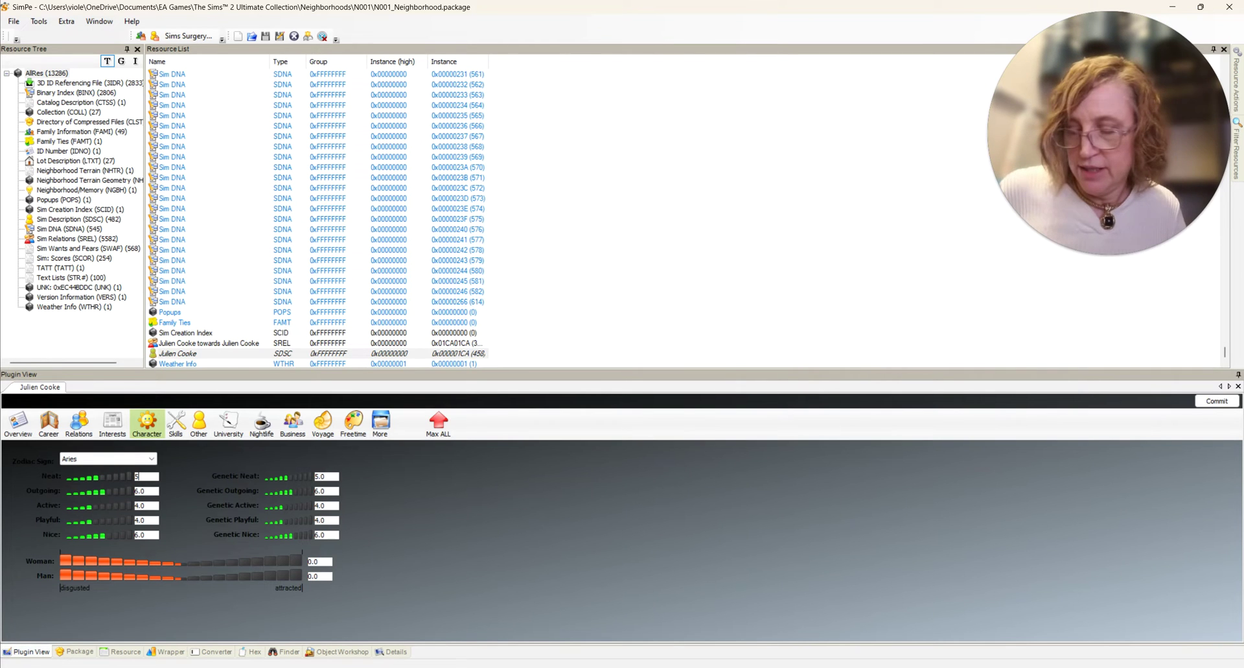
text(.0)
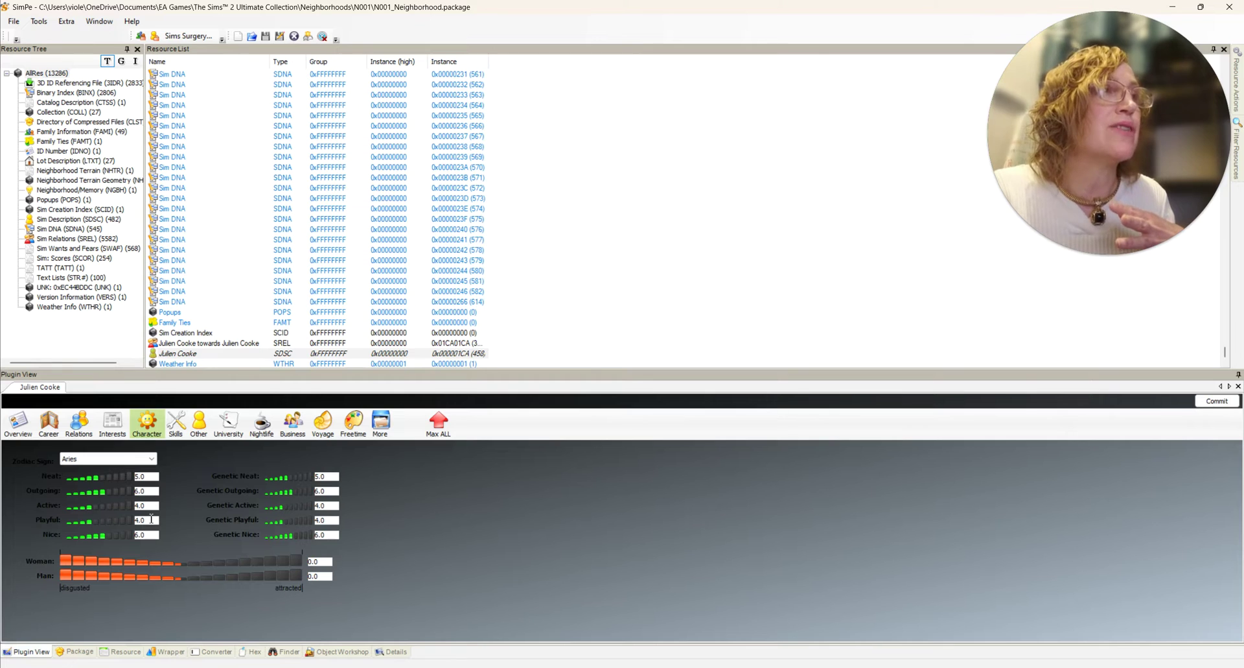
Set both the Playful and Genetic Playful values of the Sim's character to 2.0
drag(151, 519, 132, 519)
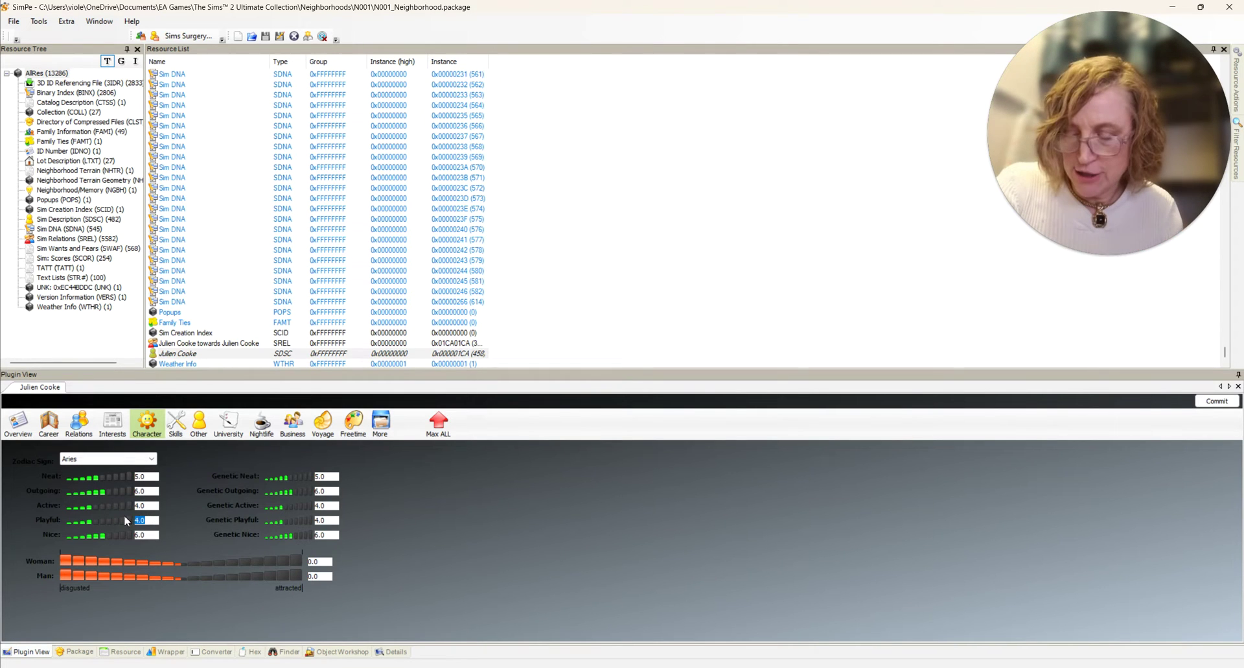
text(2.0)
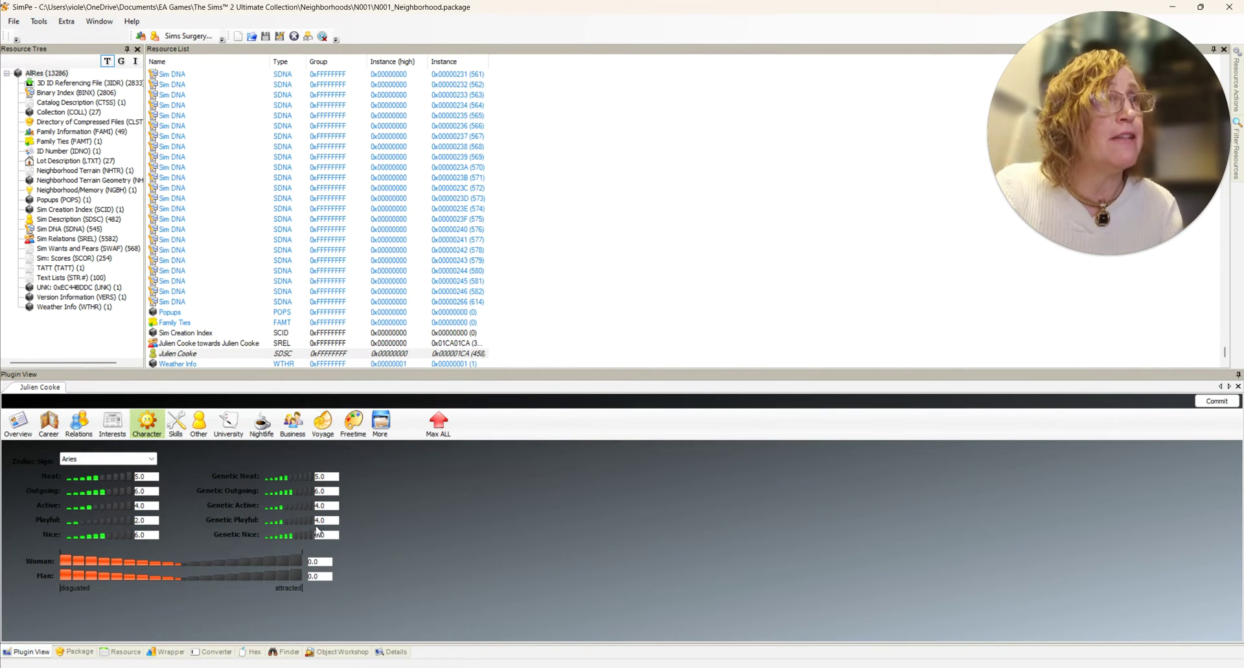
drag(332, 520, 316, 520)
text(20)
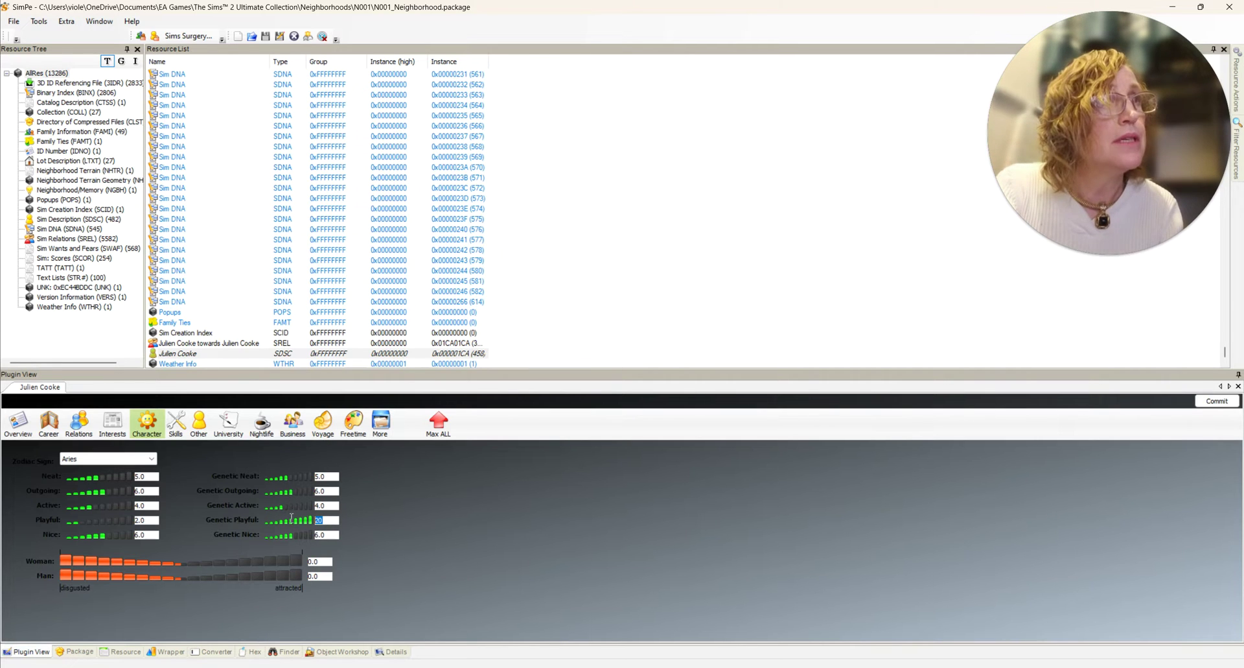
key(BackSpace)
text(.0)
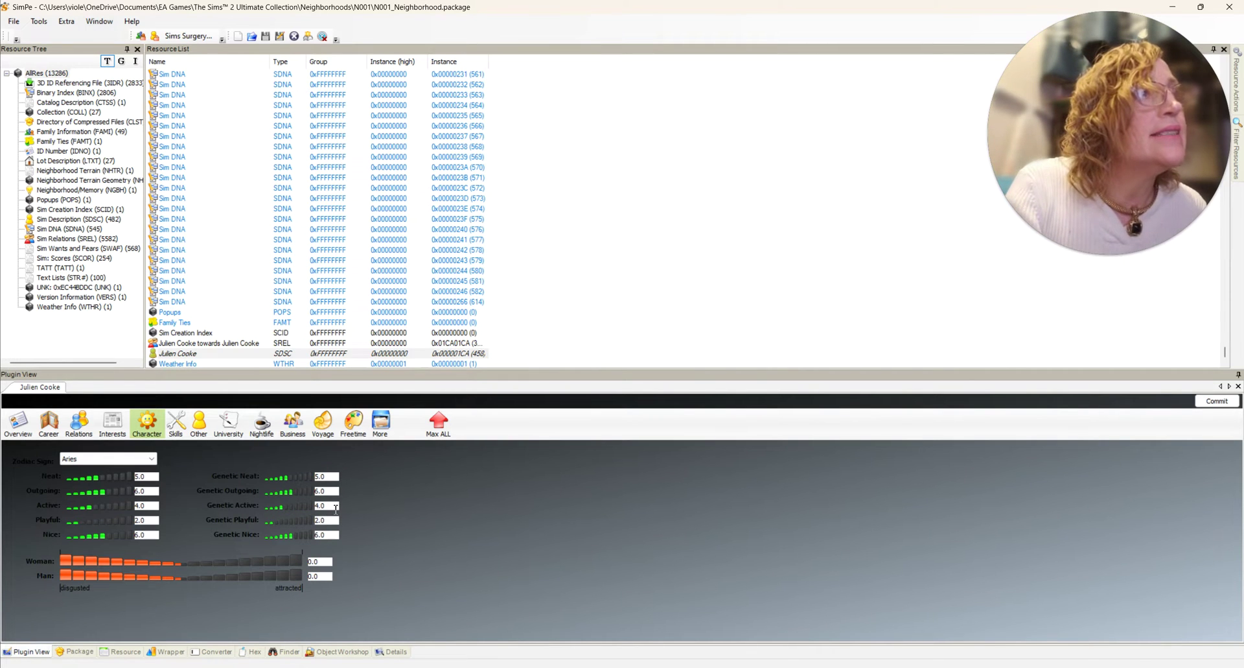
Set both the Genetic Active and Active values to 6.0 and commit the Sim description
drag(336, 508, 304, 506)
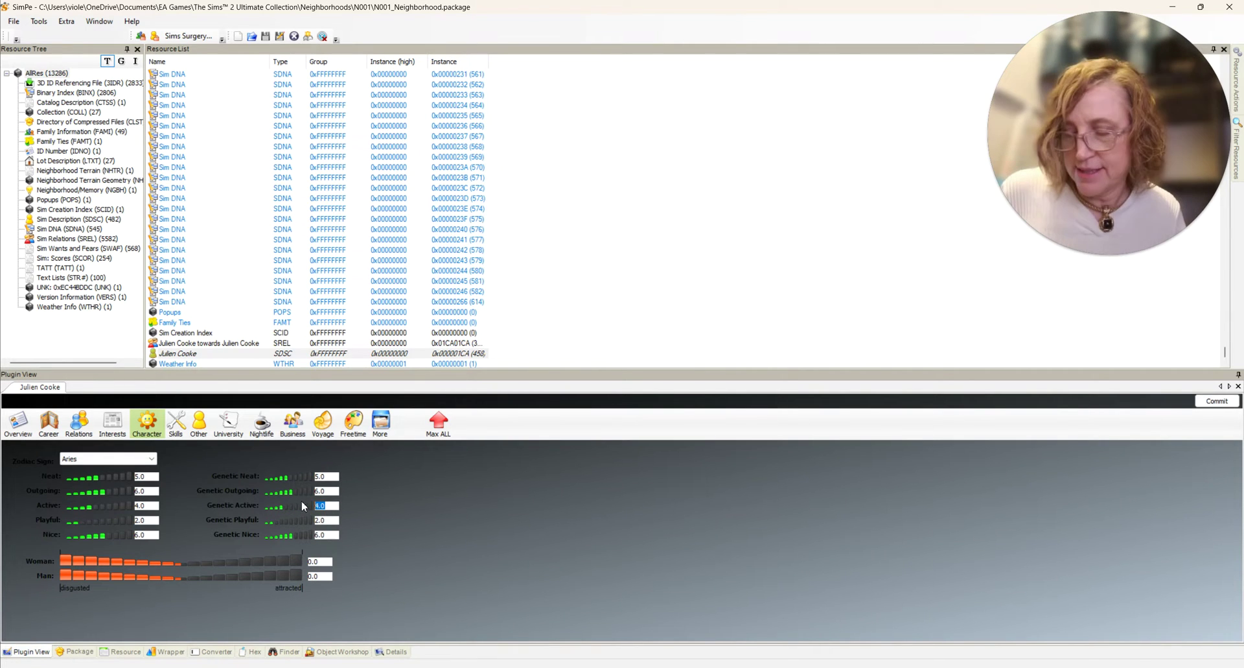
text(50)
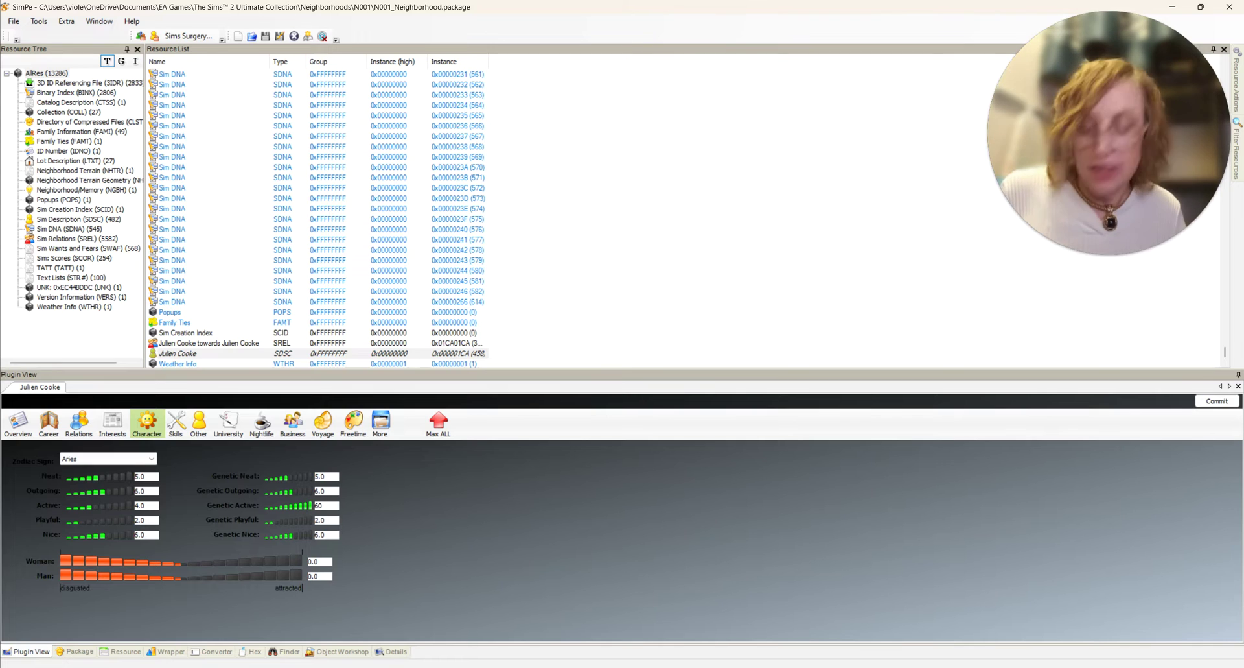
key(BackSpace)
key(BackSpace)
text(6.0)
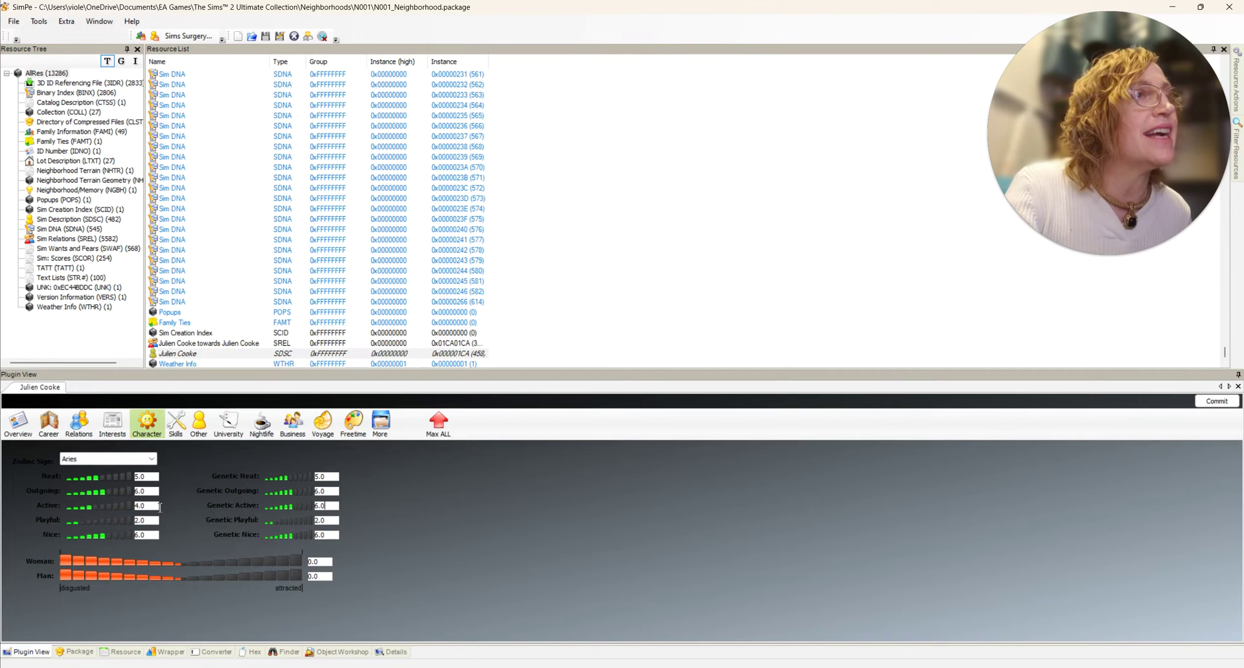
drag(154, 506, 109, 499)
text(50)
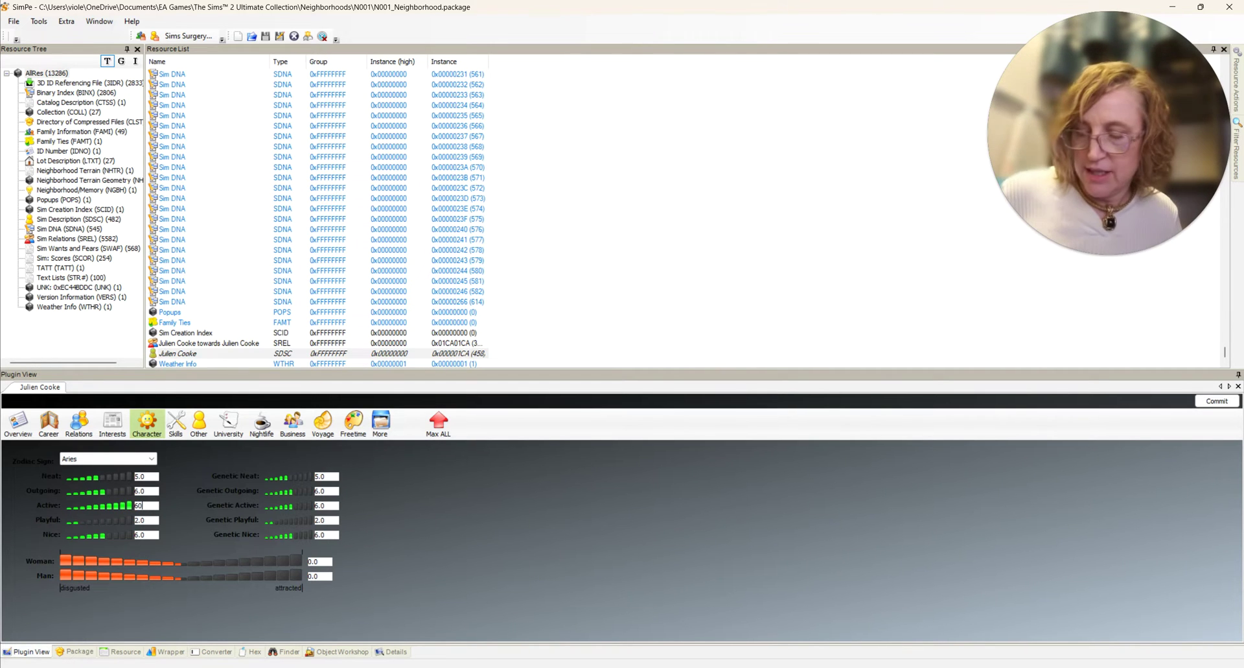
key(BackSpace)
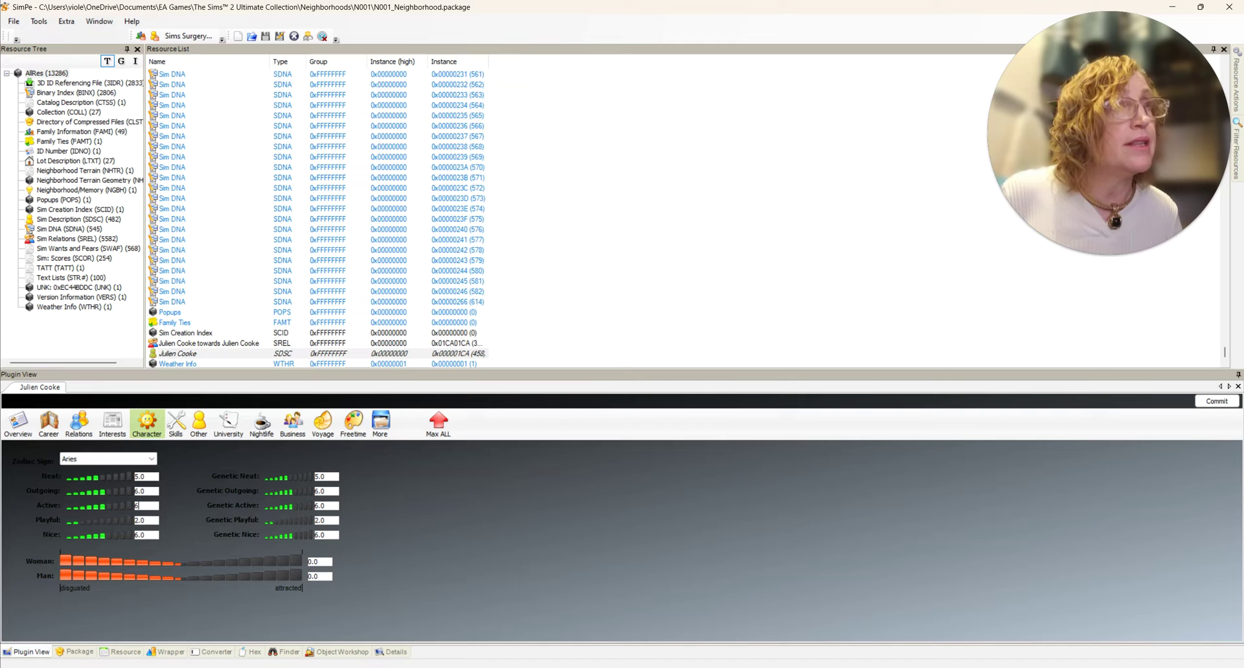
text(.0)
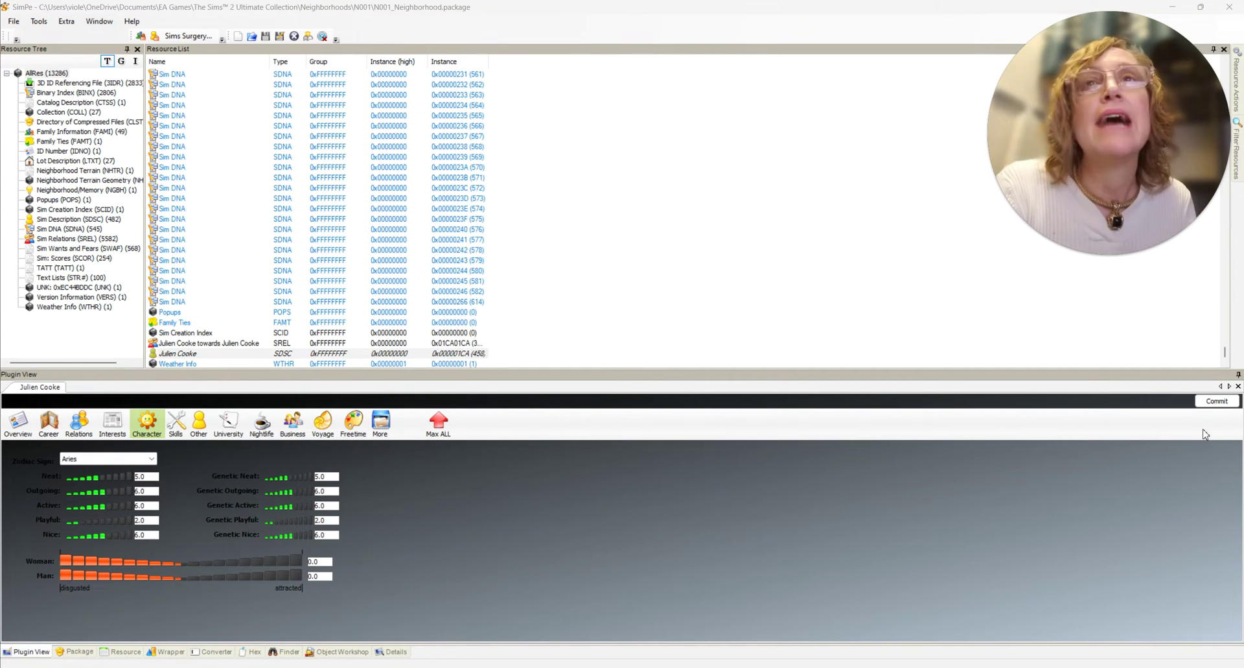
click(1216, 403)
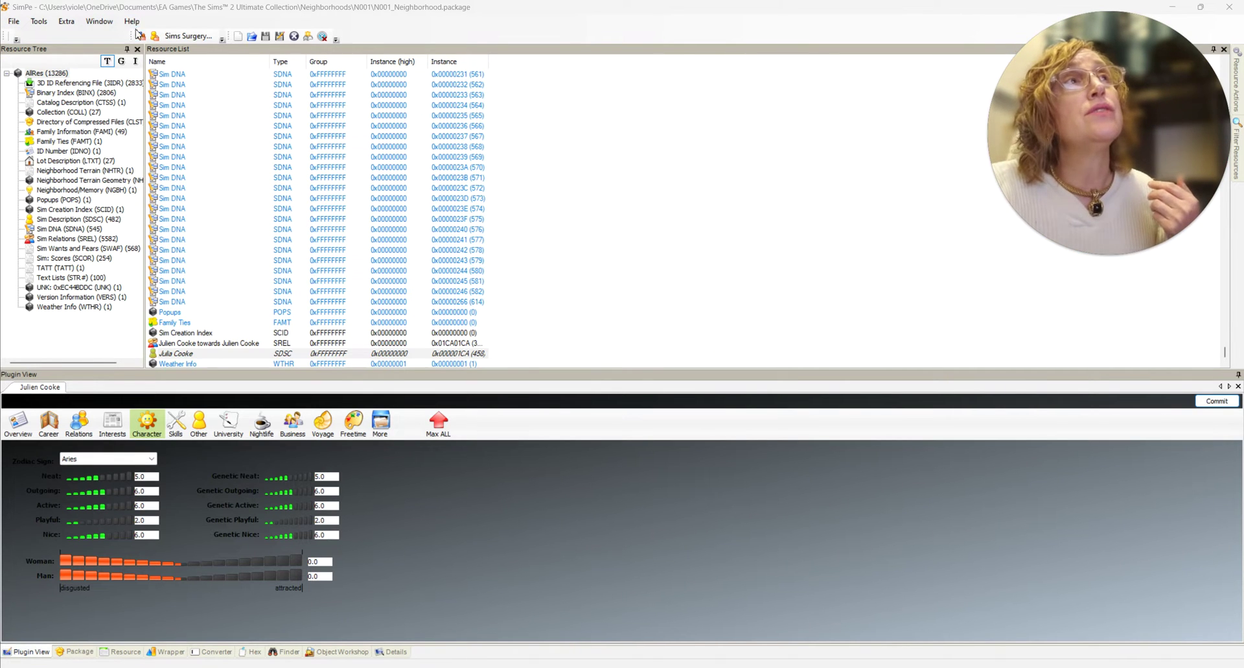
Open the Sim DNA record belonging to the edited Sim
click(194, 37)
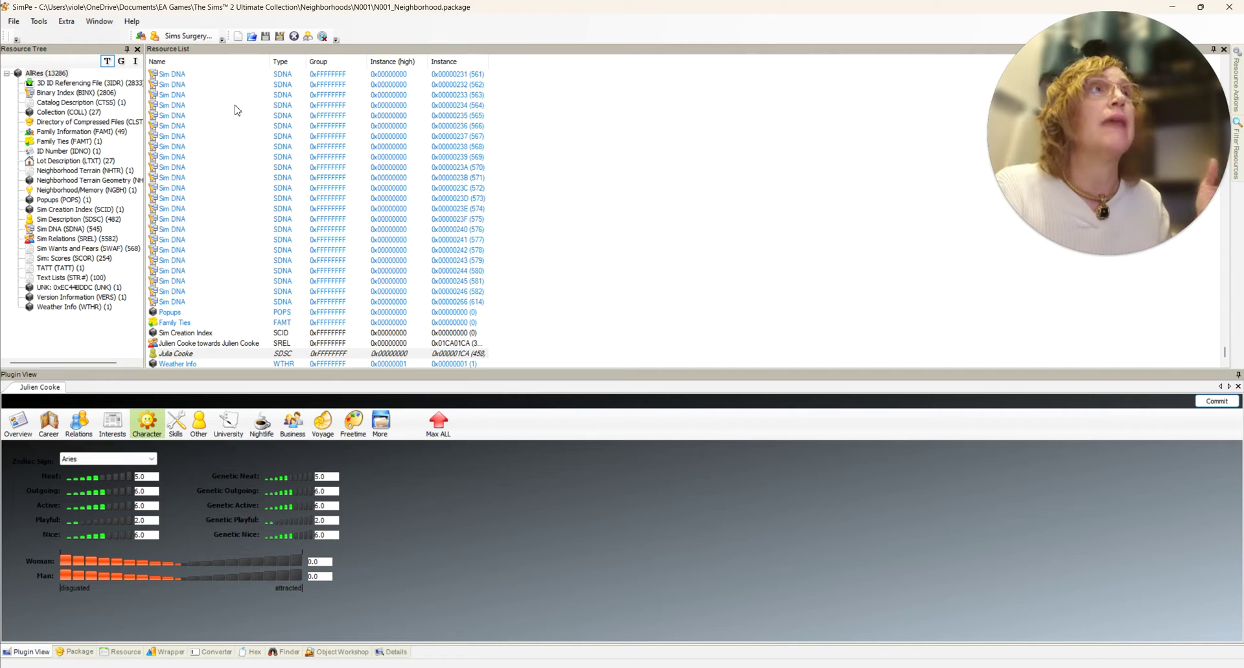
click(383, 428)
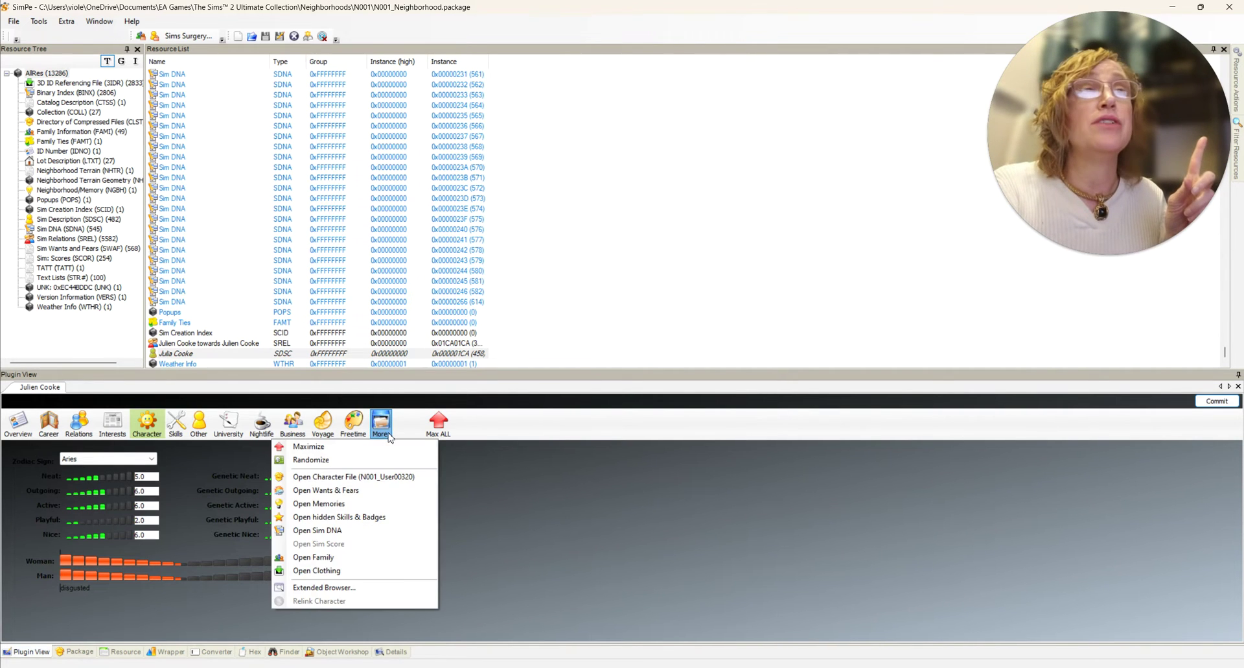
click(346, 531)
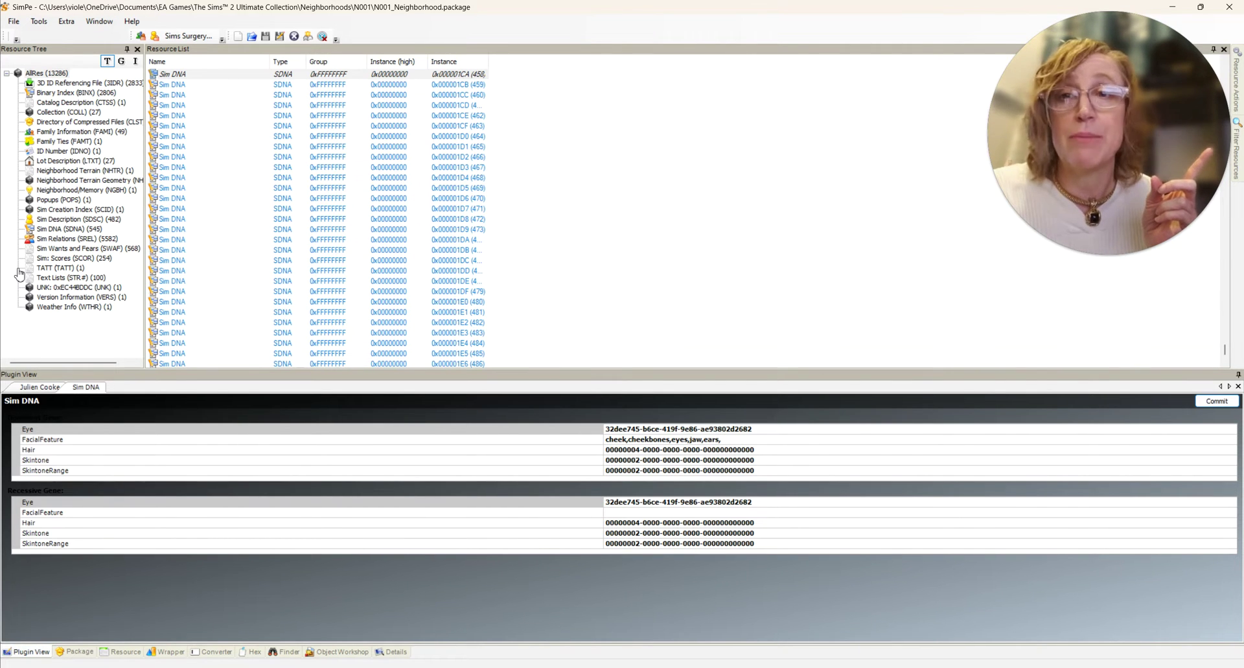
Switch to the browser and find the Sim eye colour codes on C.Syde's Wiki page Genetics (The Sims 2)
key(alt+Tab)
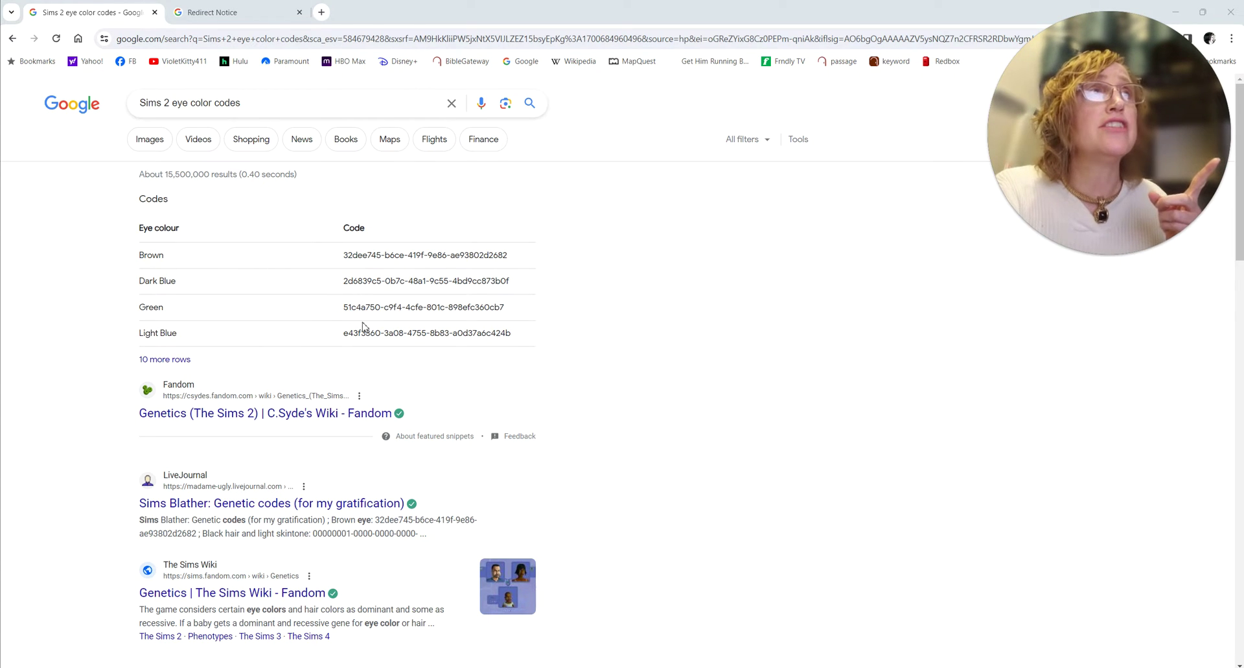
click(169, 359)
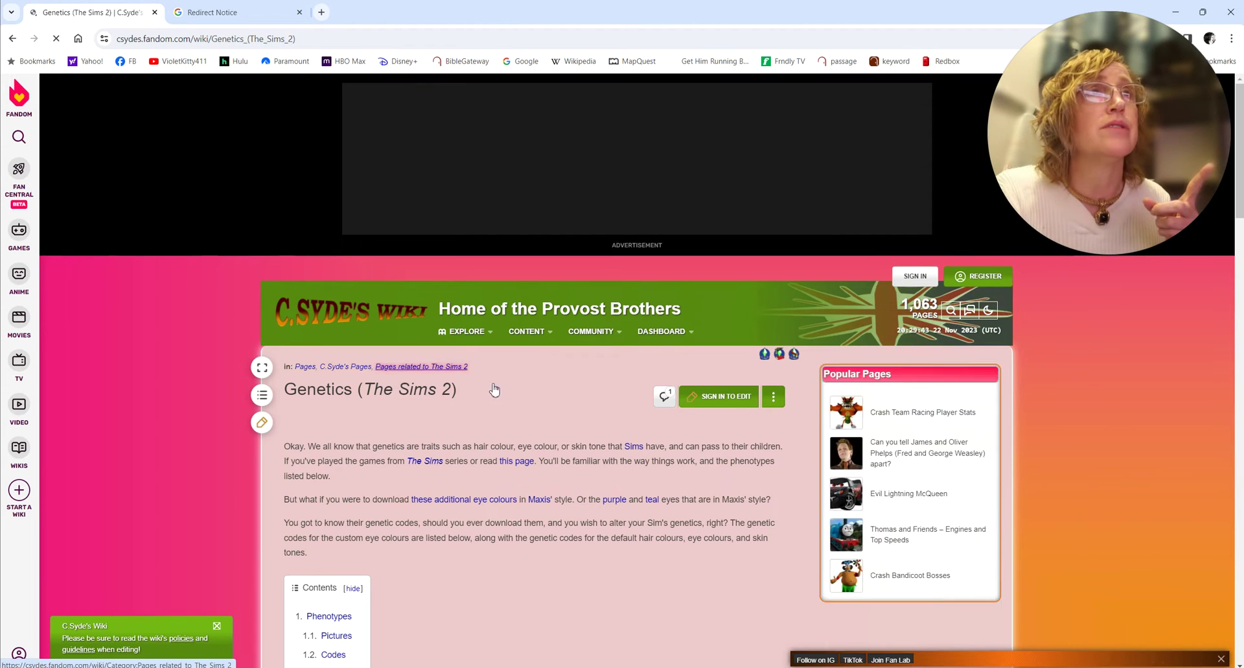
scroll(516, 390, down, 7)
scroll(535, 389, down, 4)
scroll(536, 389, up, 3)
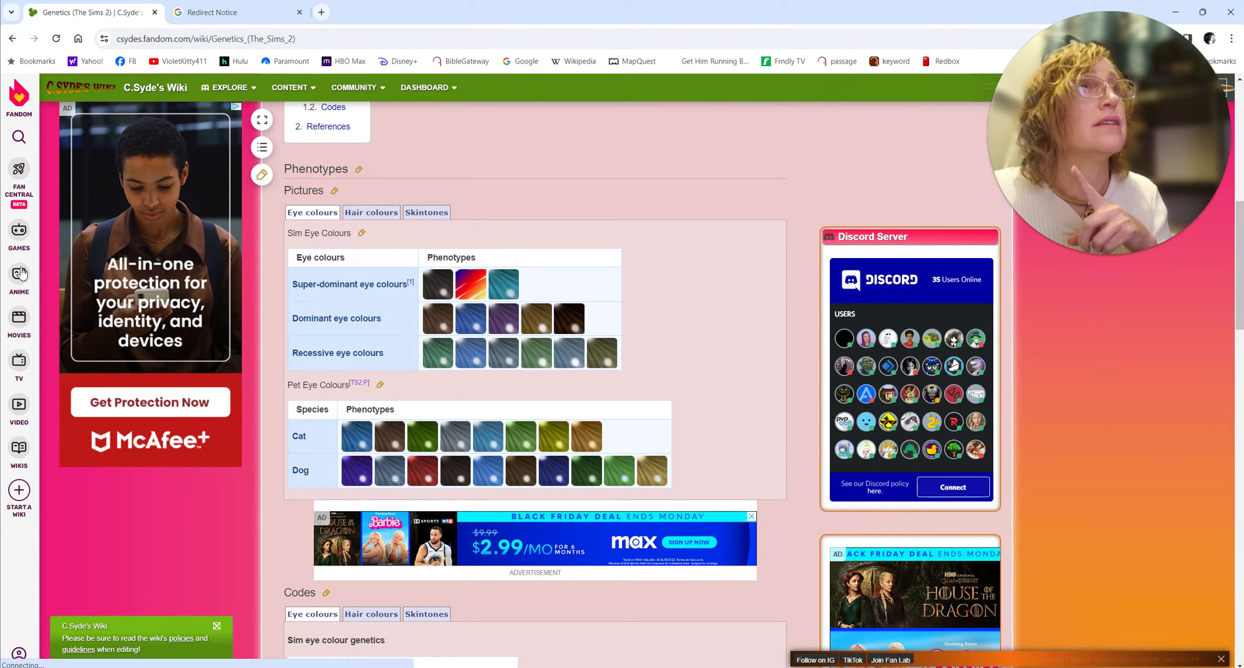
scroll(100, 281, down, 6)
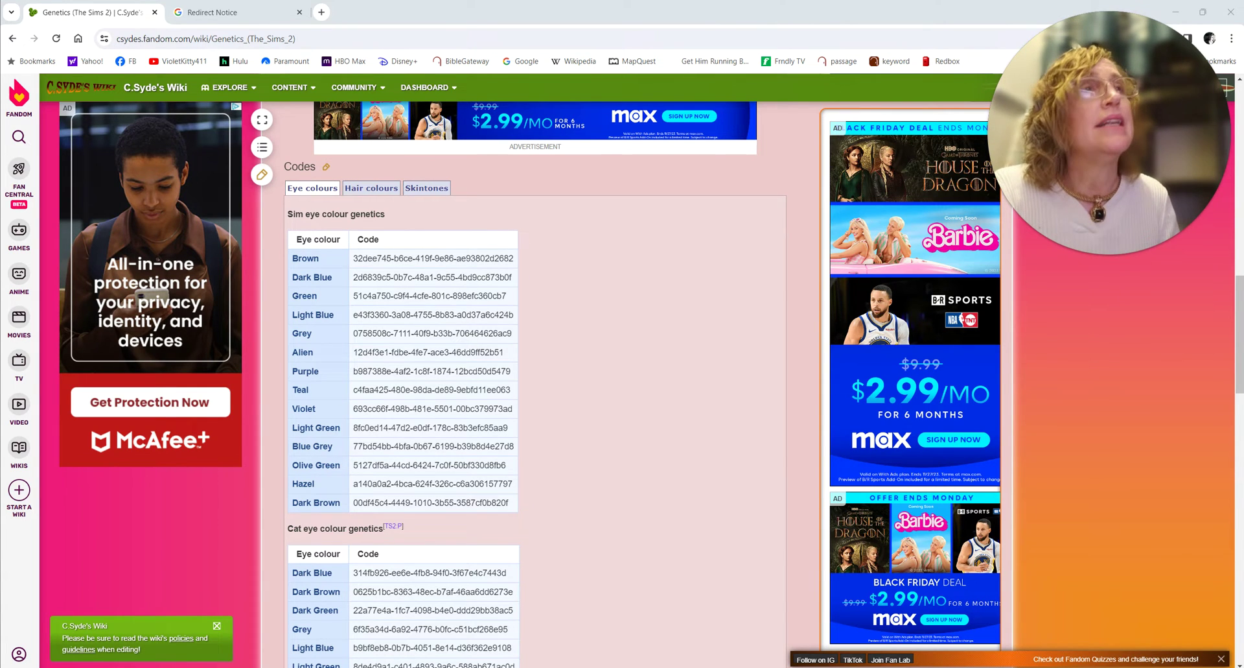
Check the Sim DNA in SimPE, return to the wiki in the browser, and copy the Light Blue Sim eye colour code
mouse_move(770, 667)
click(770, 626)
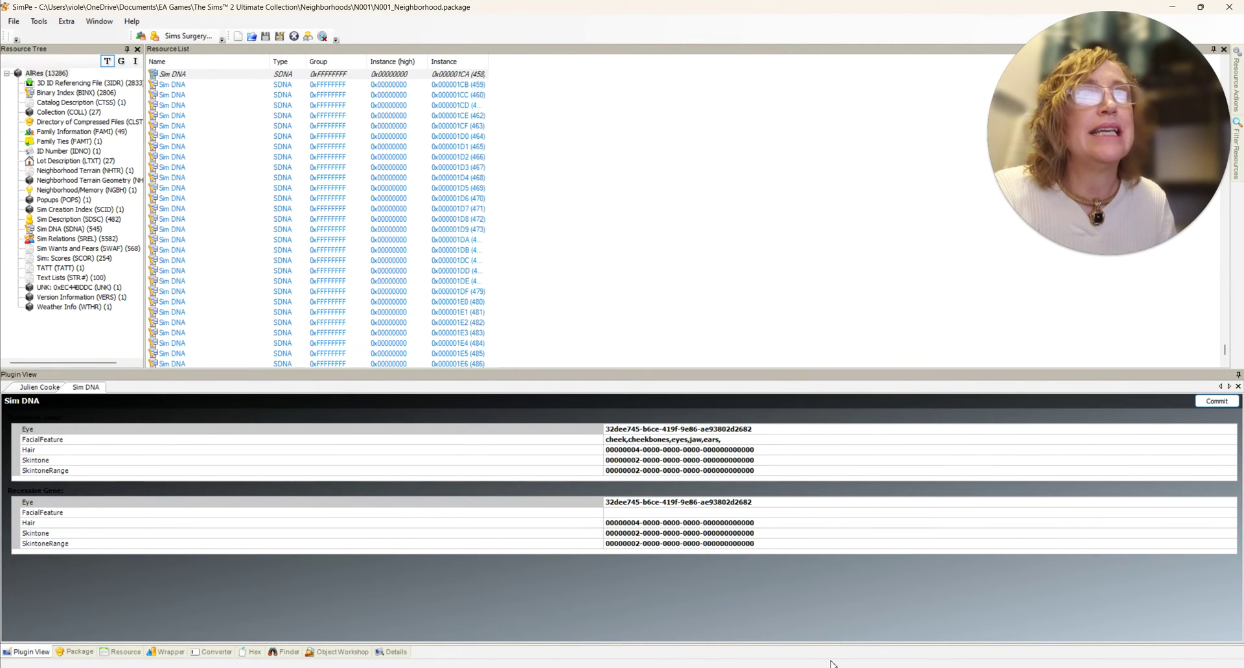
mouse_move(851, 664)
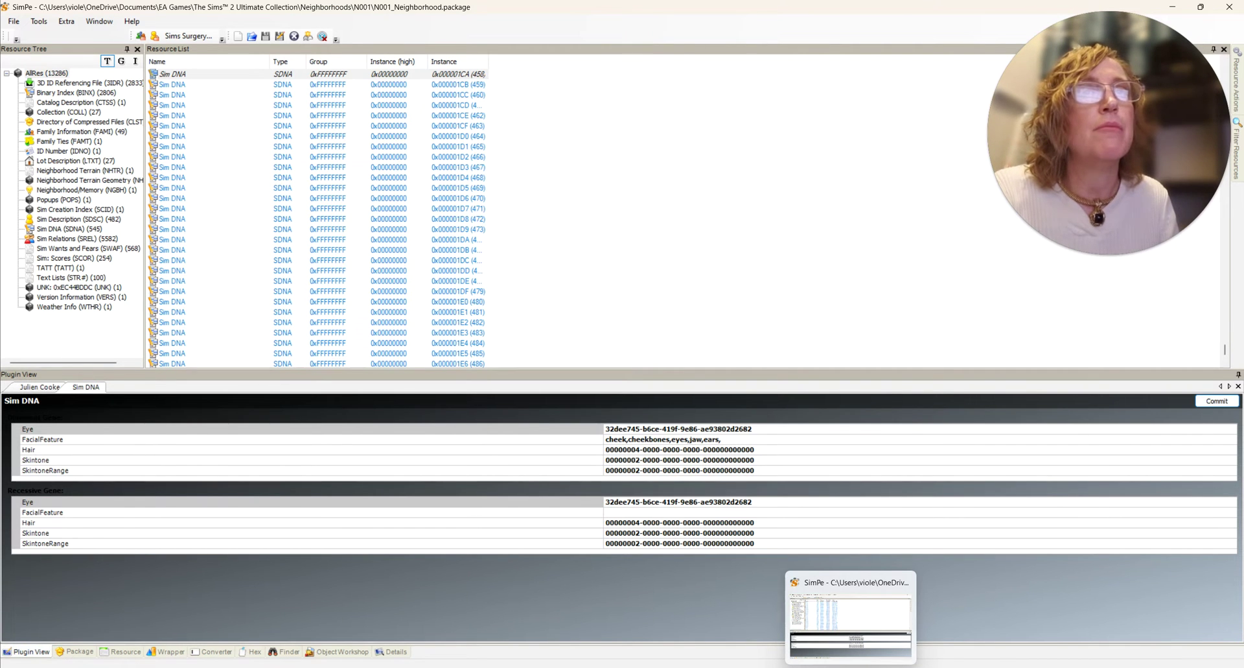
mouse_move(743, 661)
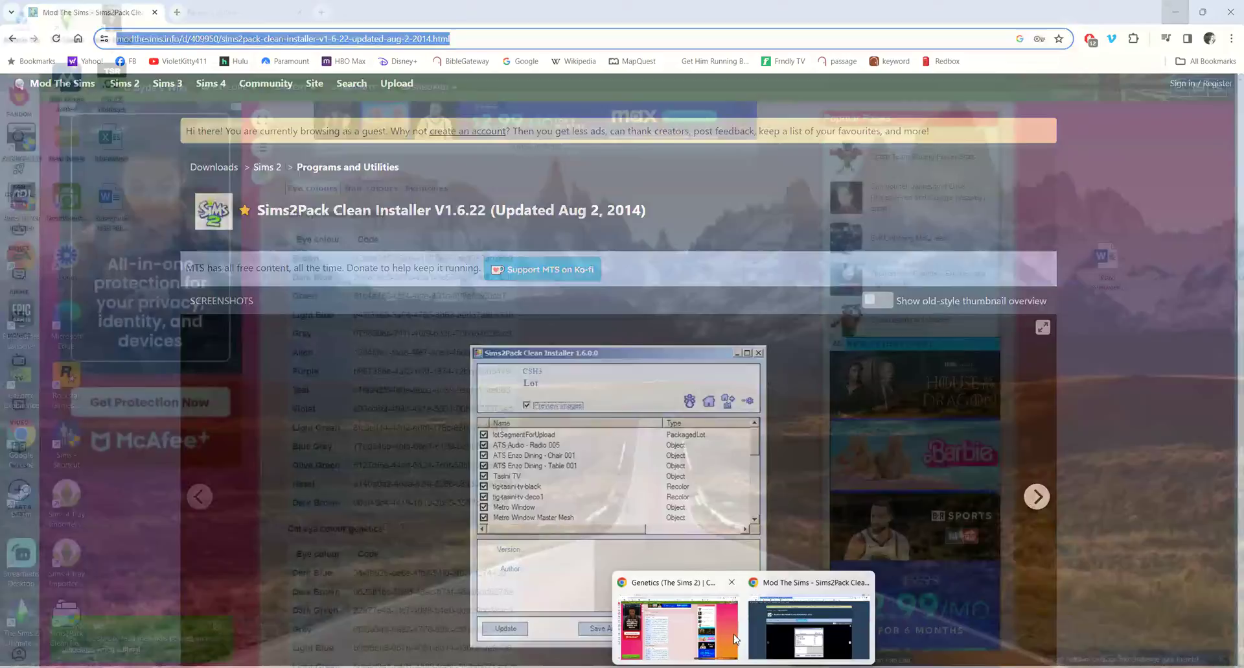
click(735, 639)
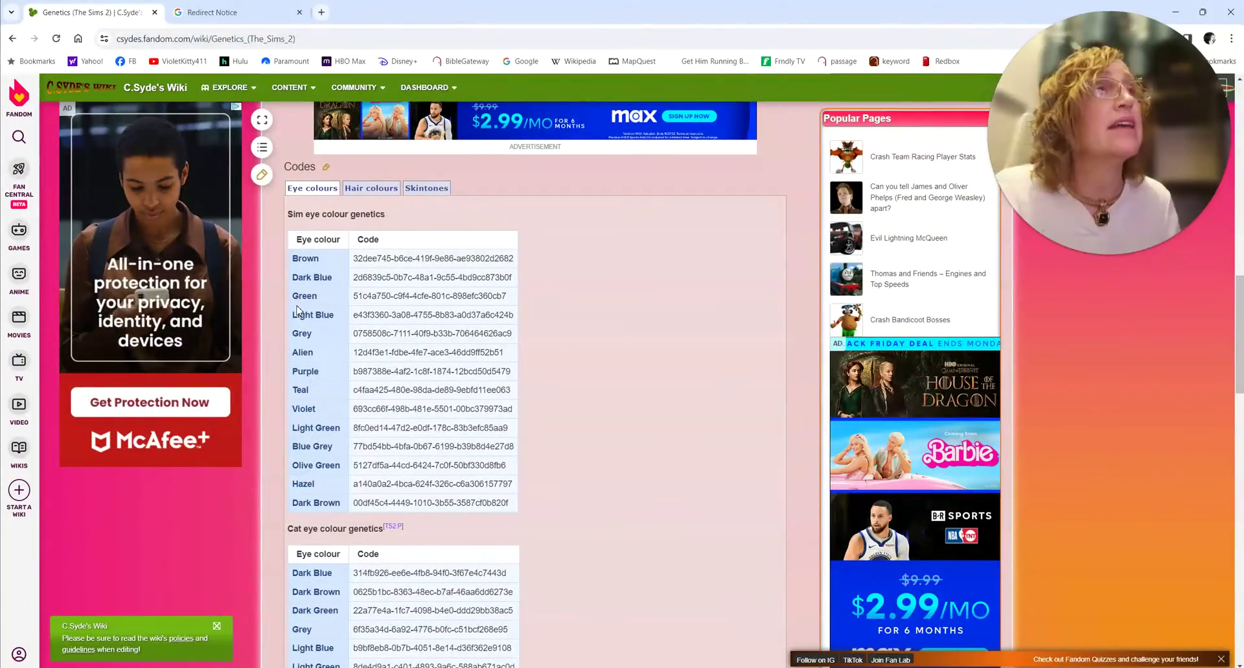
drag(353, 315, 519, 322)
key(ctrl+c)
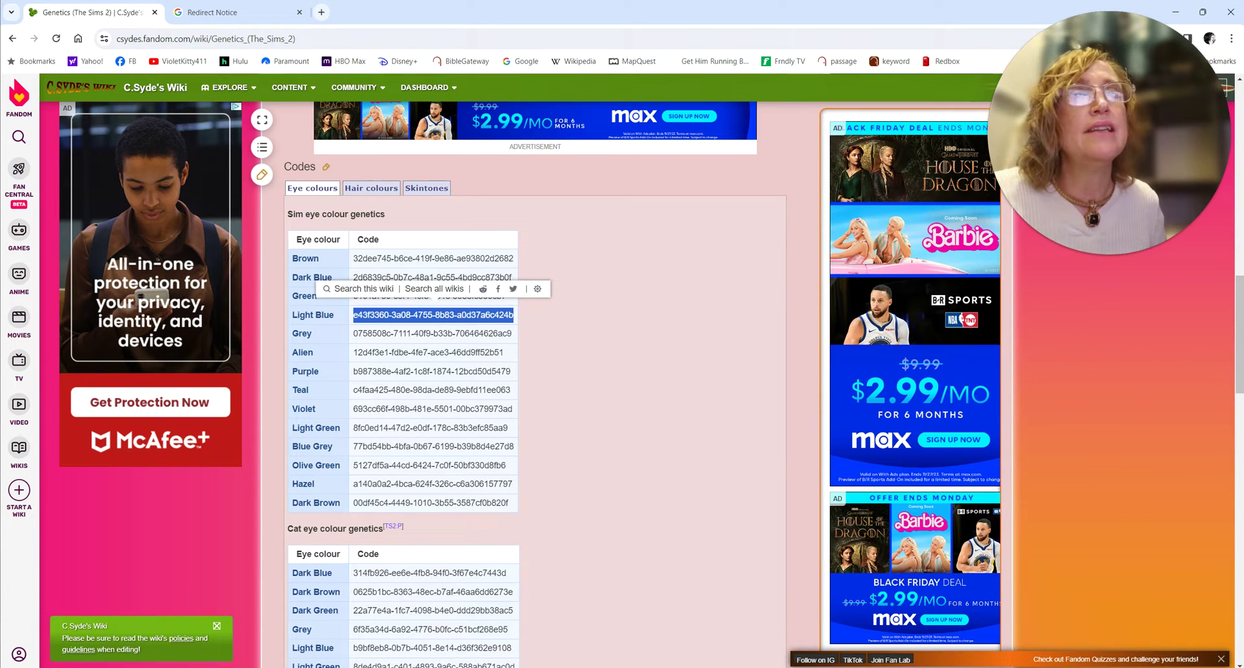
Switch back to SimPE and replace the recessive Eye gene with the copied Light Blue code e43f3360-3a08-4755-8b83-a0d37a6c424b
click(770, 615)
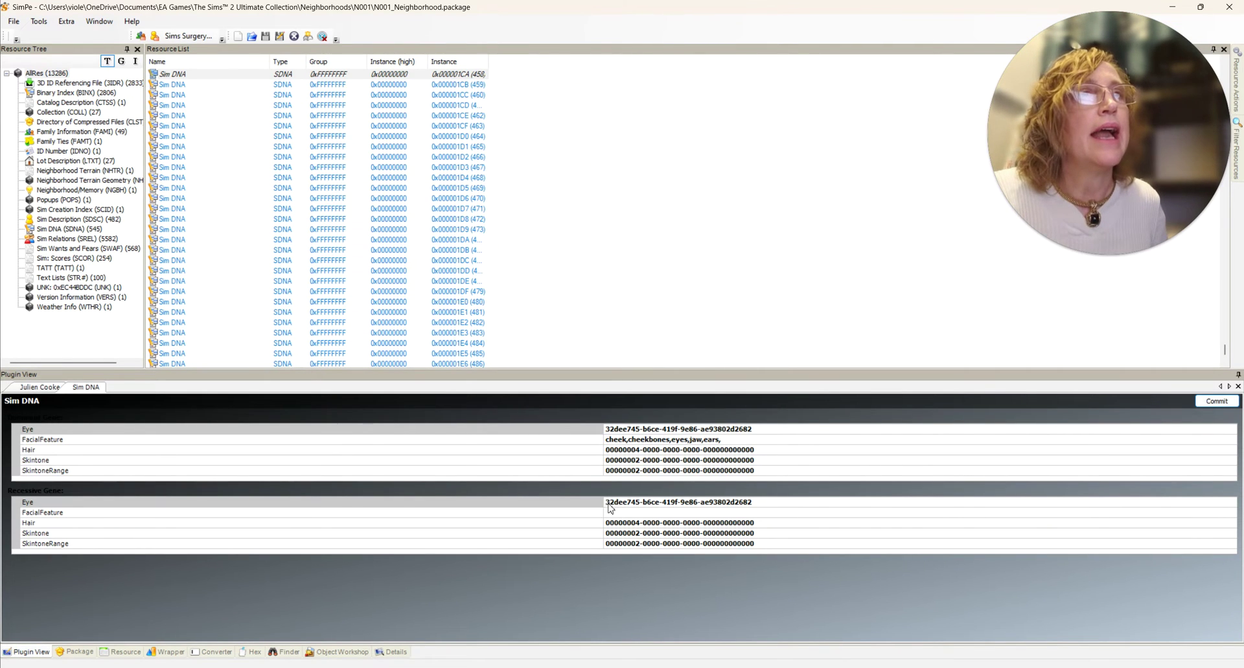
click(611, 505)
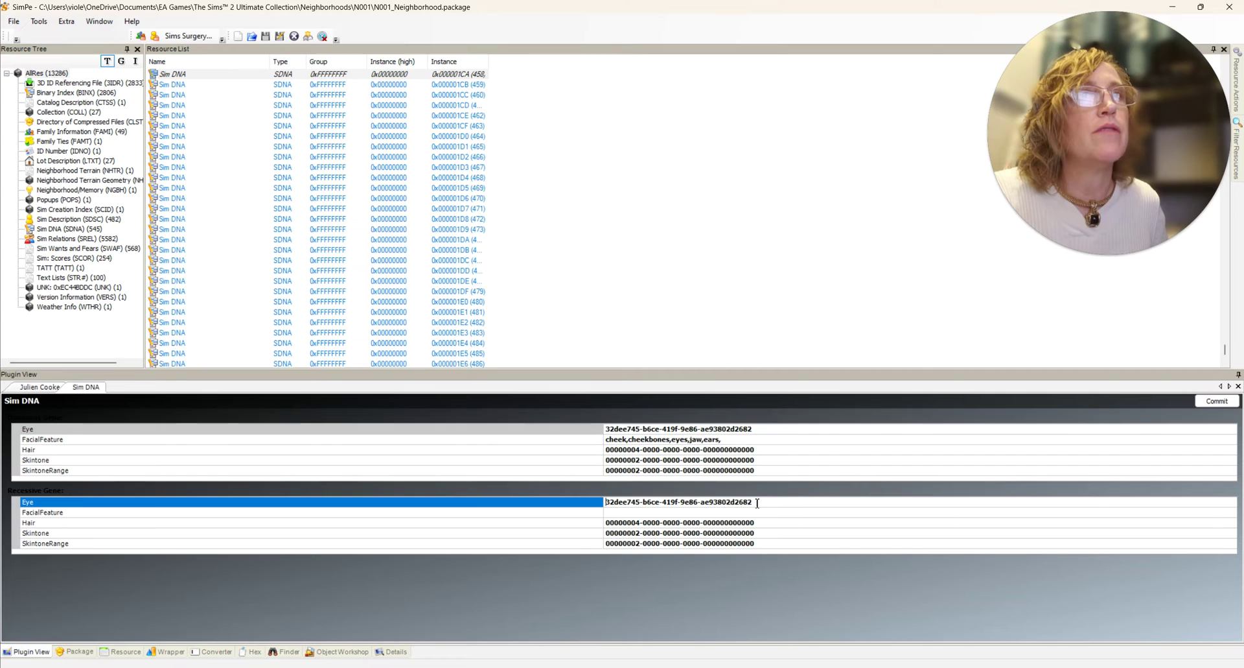
drag(760, 505, 603, 503)
key(ctrl+v)
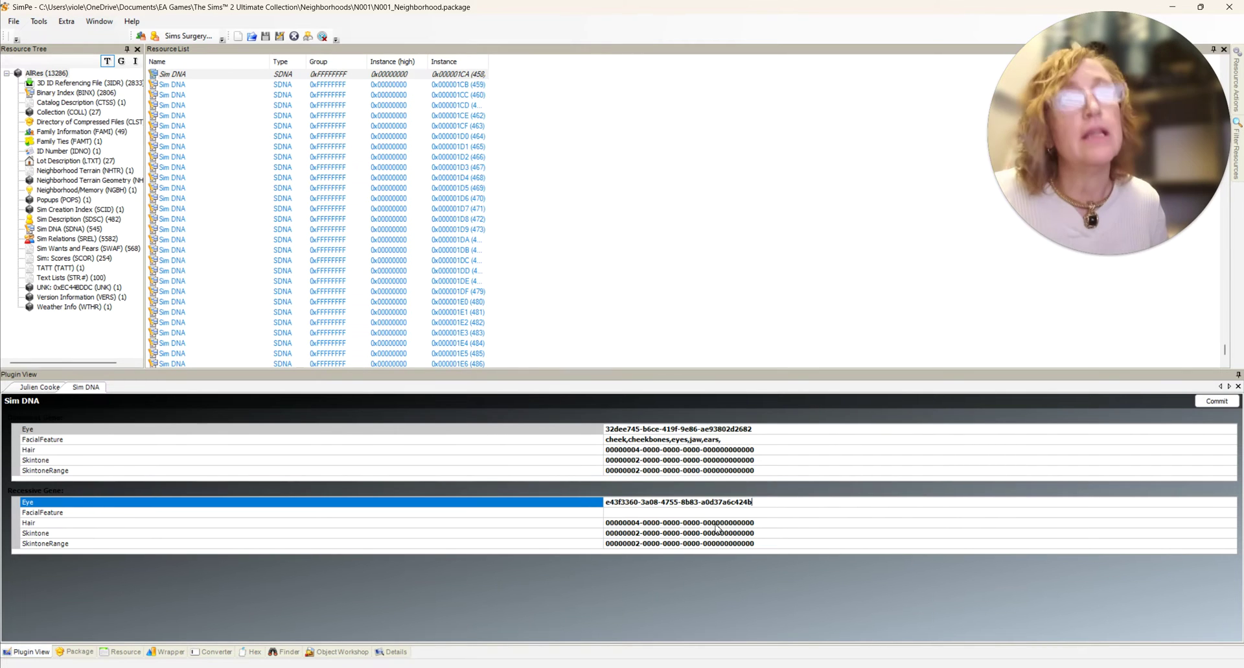
click(780, 516)
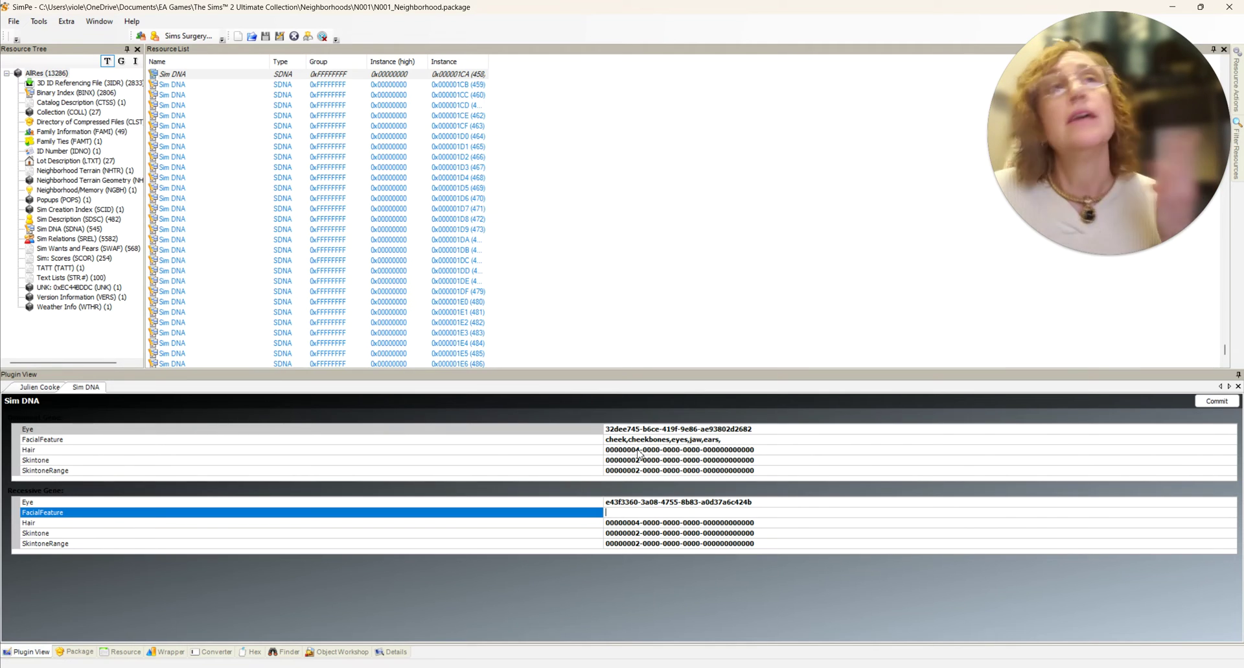
click(638, 523)
drag(636, 523, 641, 523)
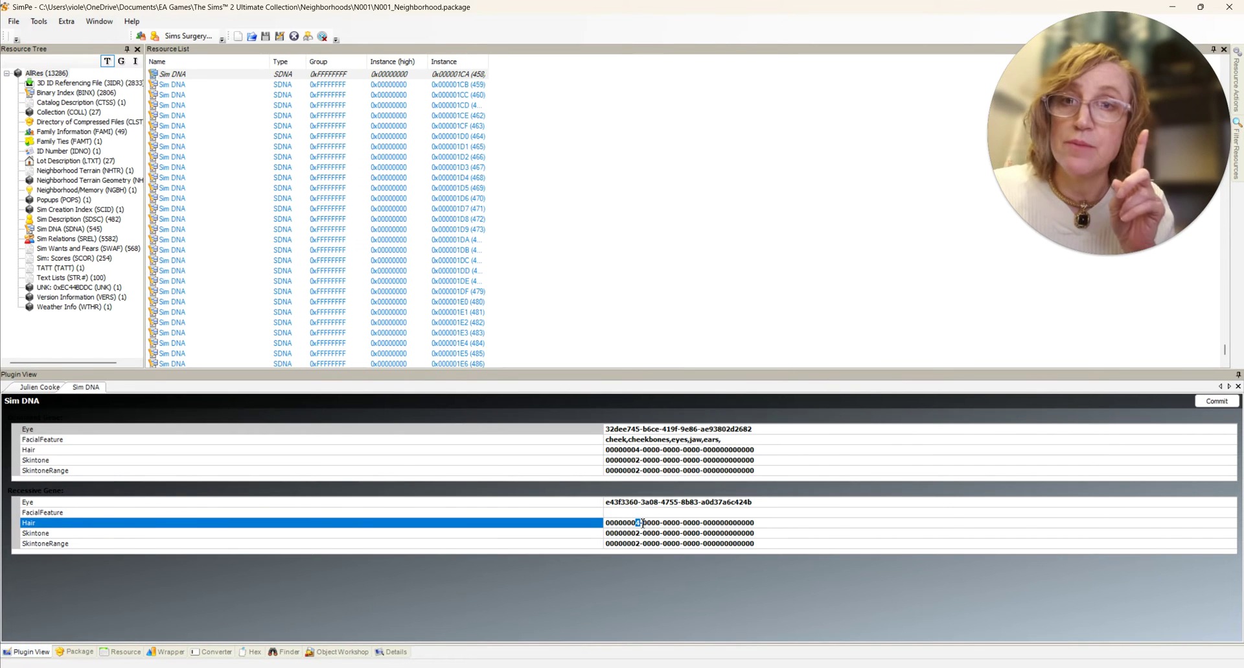
text(3)
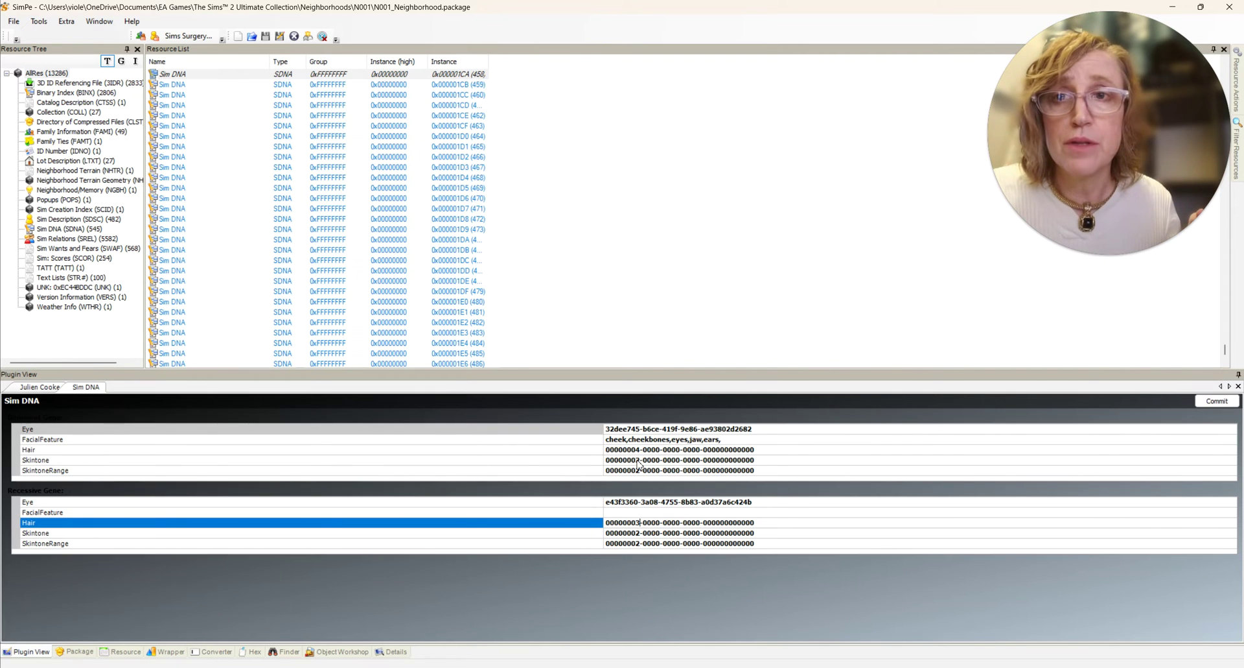
click(639, 461)
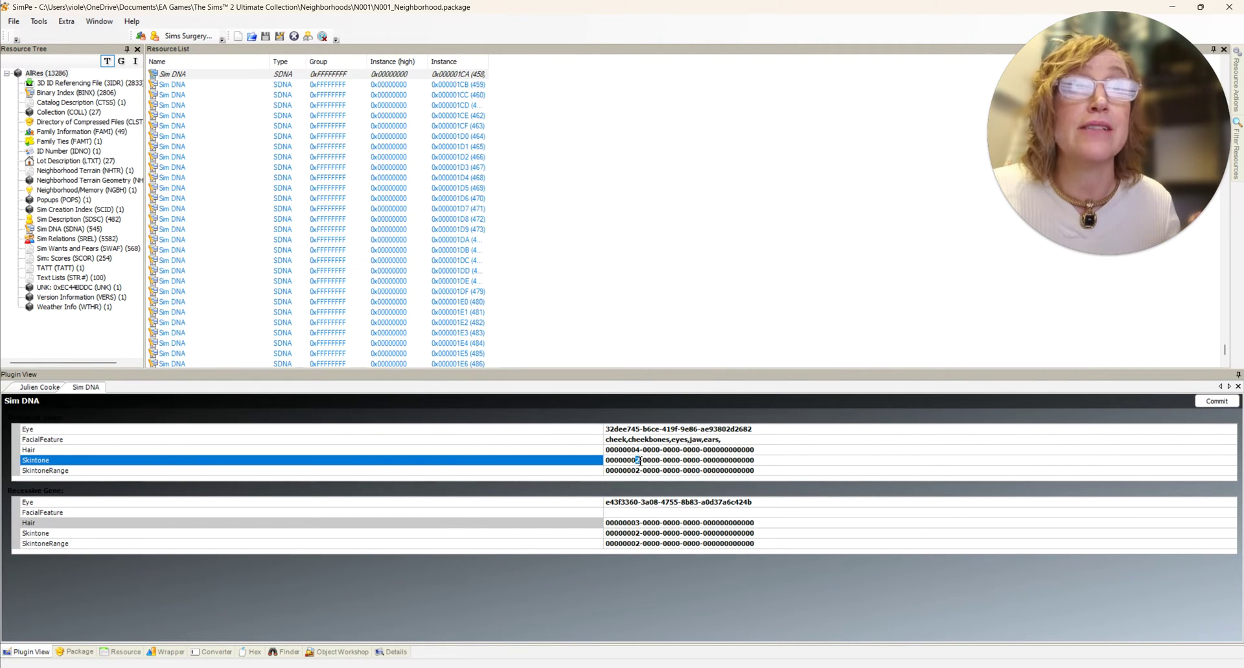
key(BackSpace)
text(1)
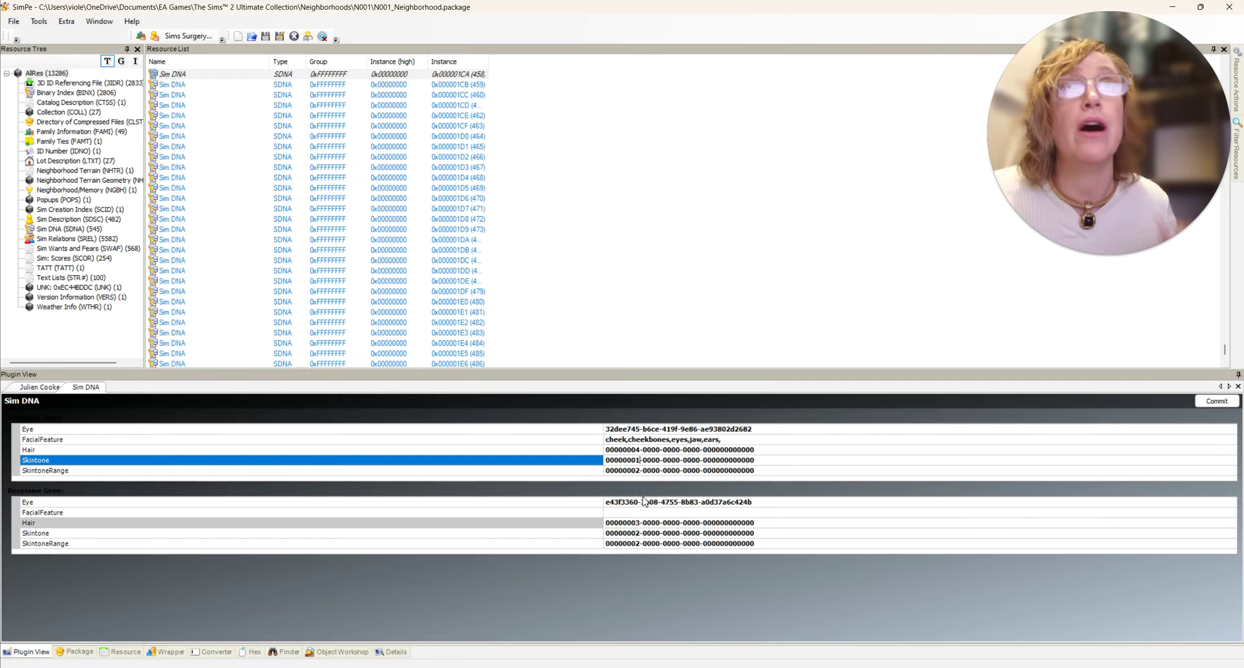
click(639, 532)
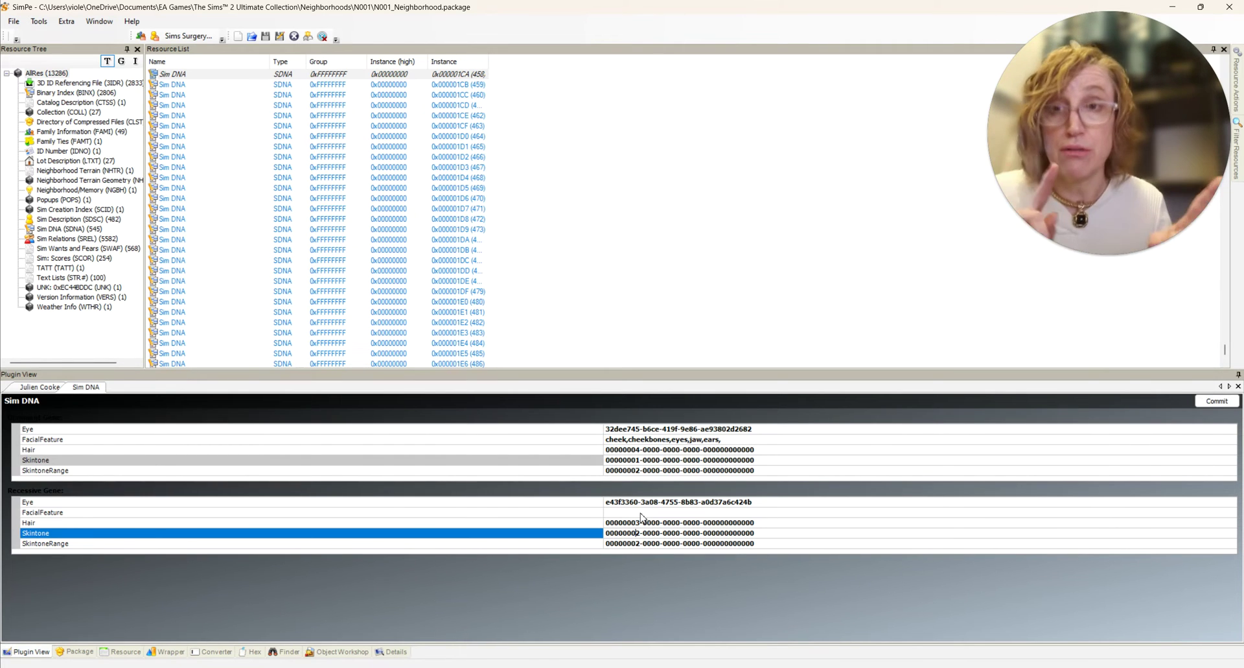
click(638, 471)
click(637, 471)
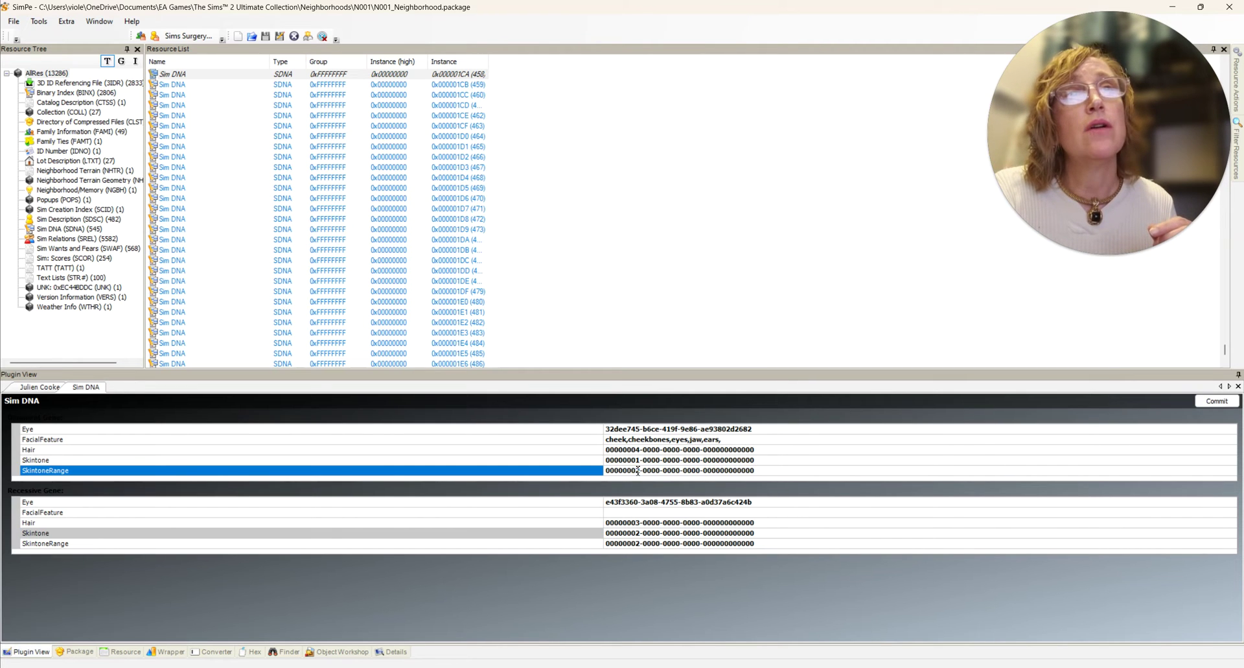
drag(637, 470, 642, 471)
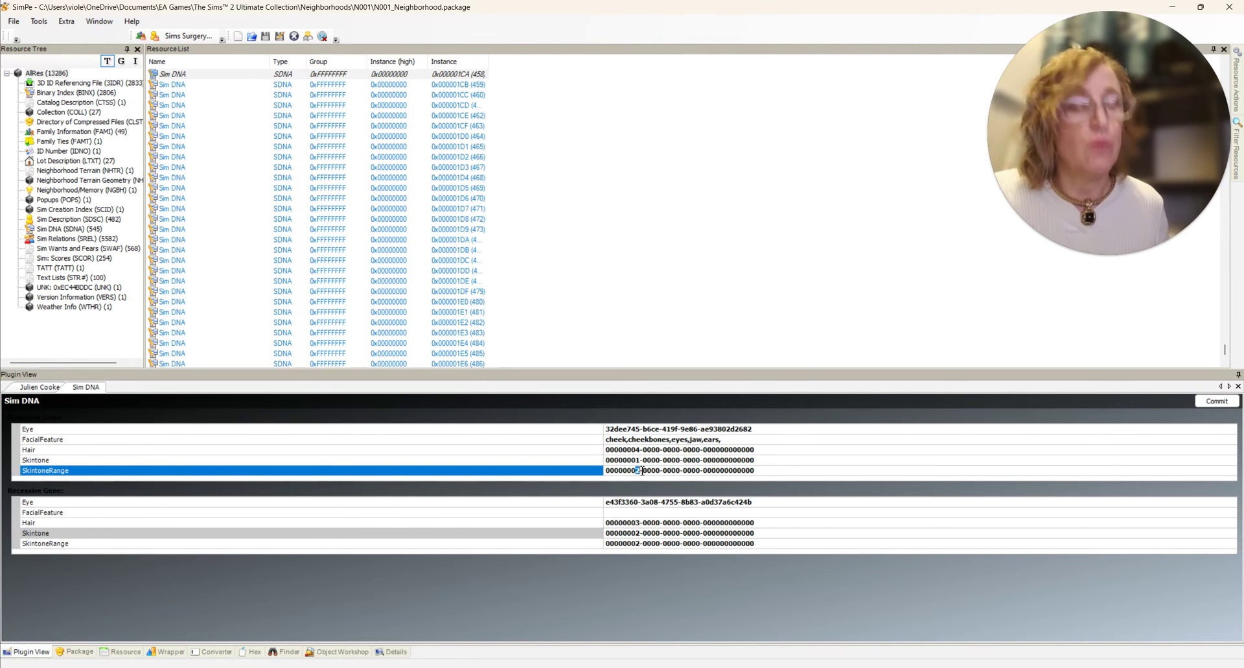
text(1)
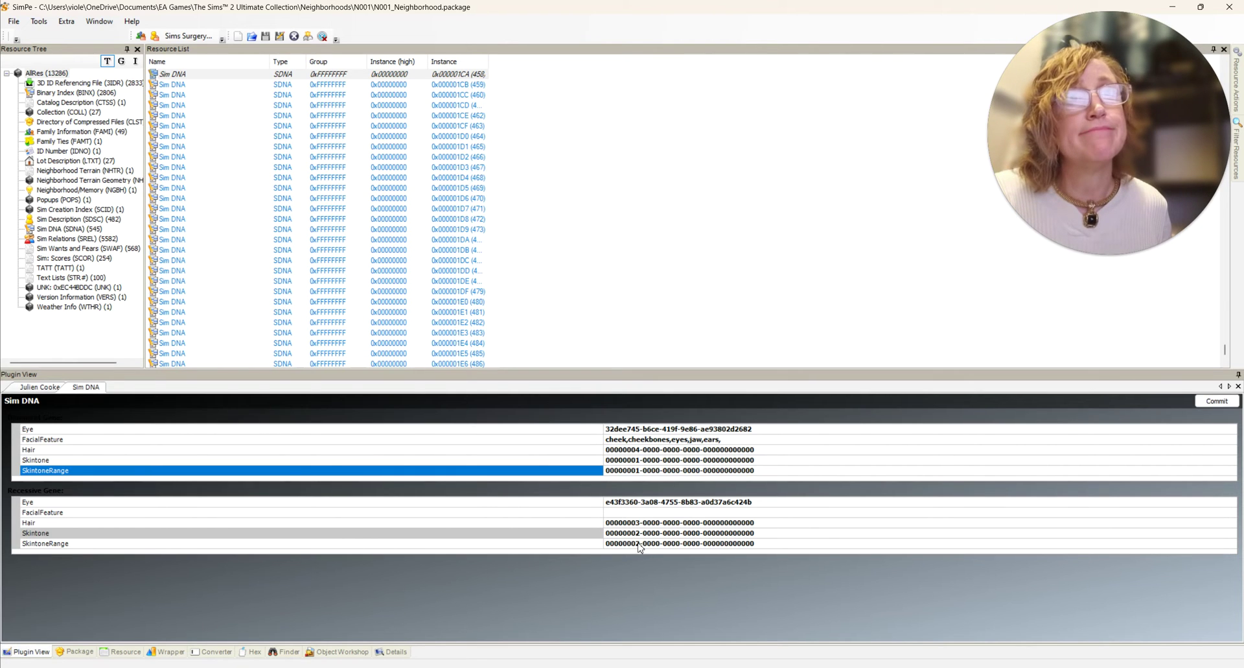
click(638, 544)
click(641, 543)
click(638, 543)
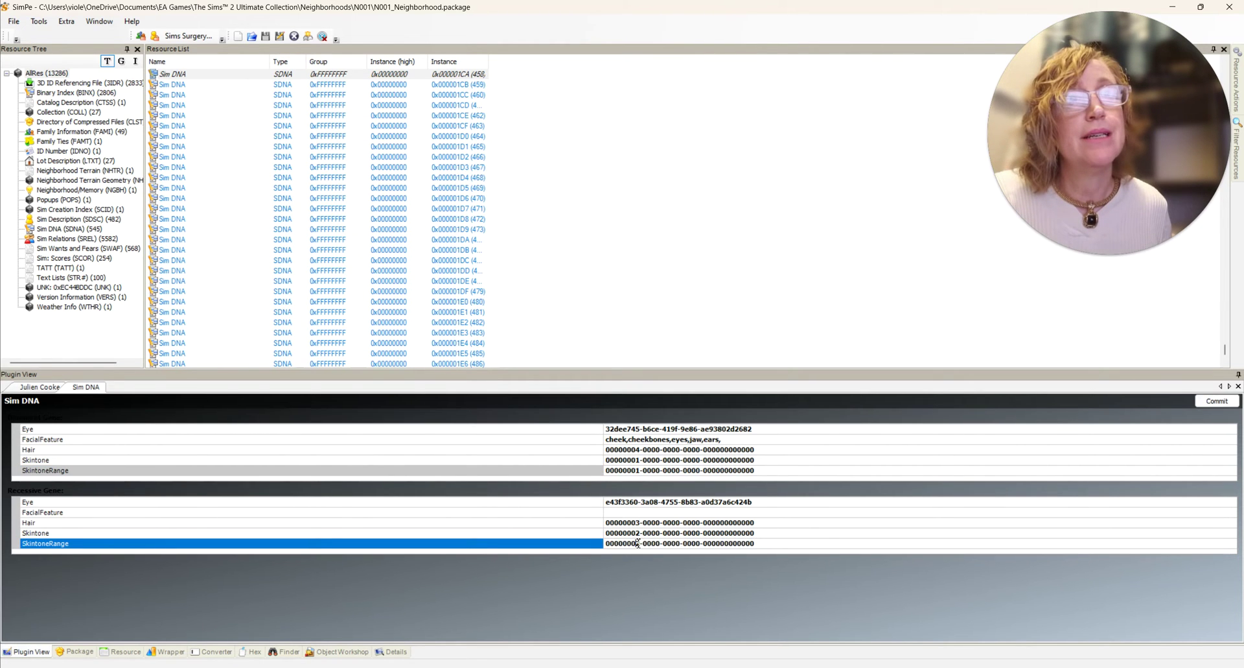
drag(637, 543, 641, 543)
text(2)
key(Return)
double_click(641, 543)
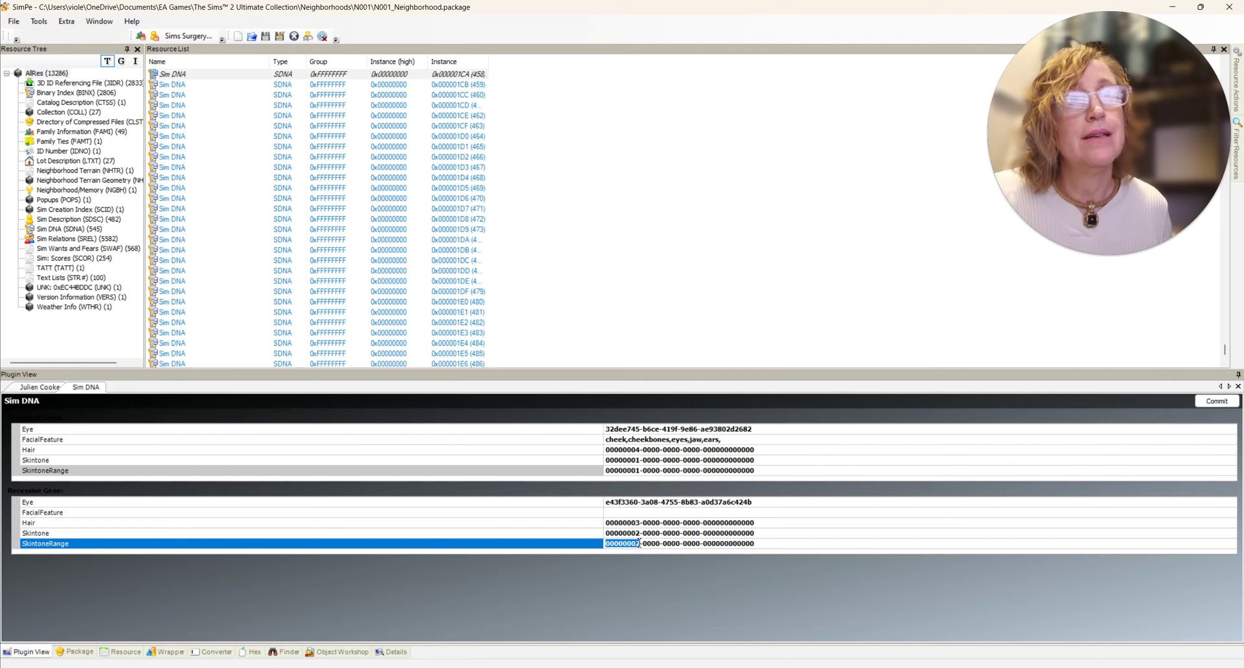
click(637, 543)
drag(637, 543, 640, 543)
text(3)
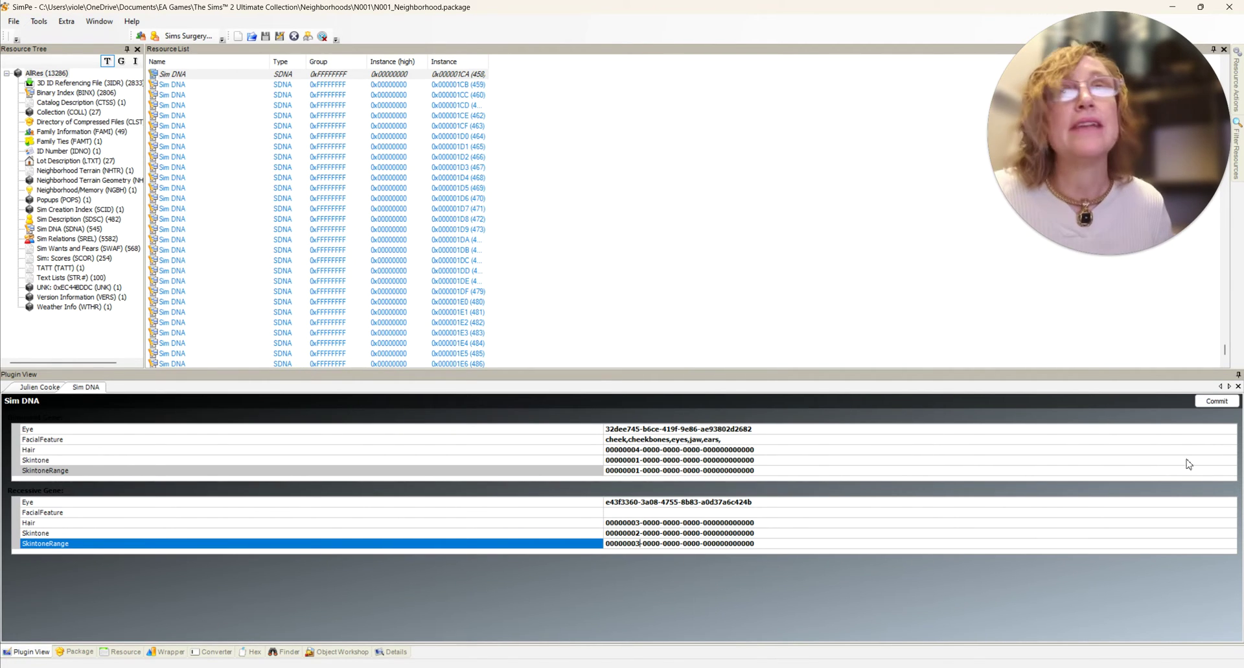
Commit the Sim DNA changes and save the neighborhood package
click(1209, 403)
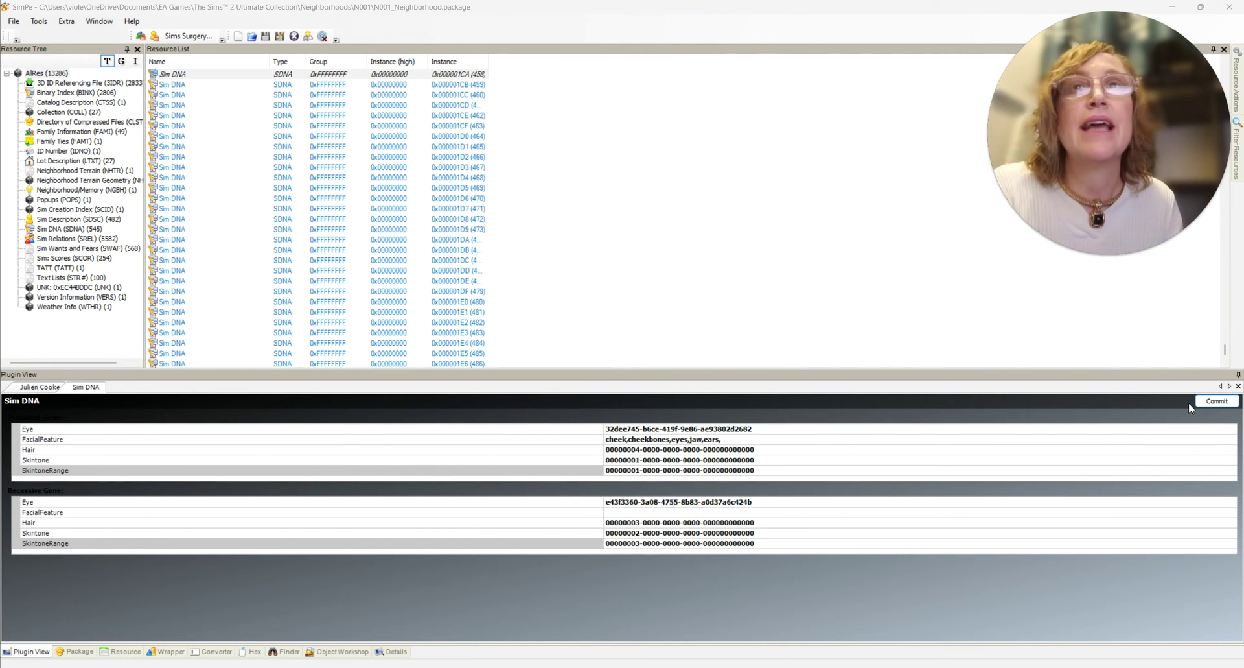
click(1217, 401)
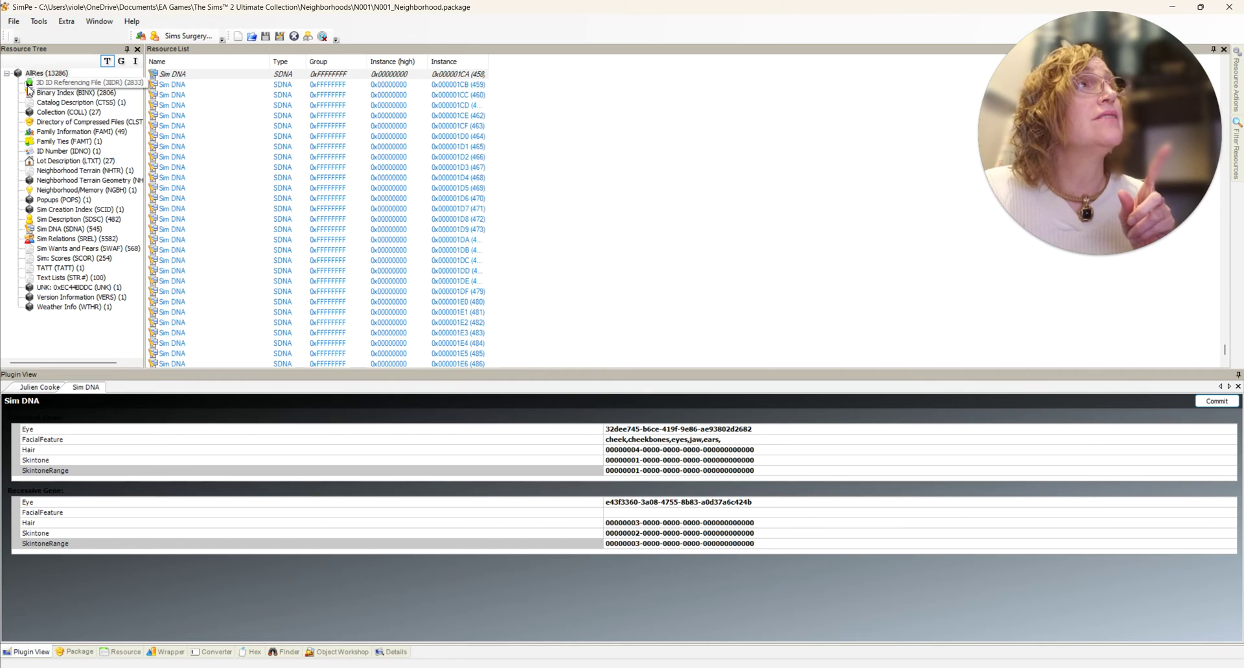
click(13, 21)
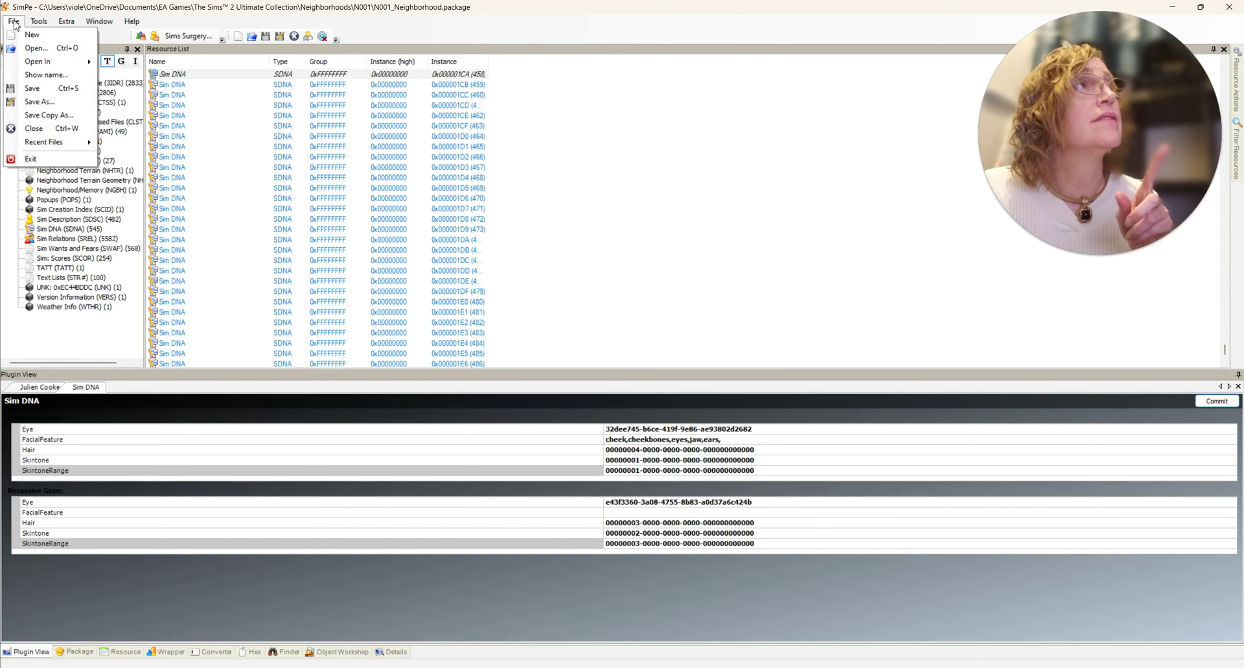
click(32, 90)
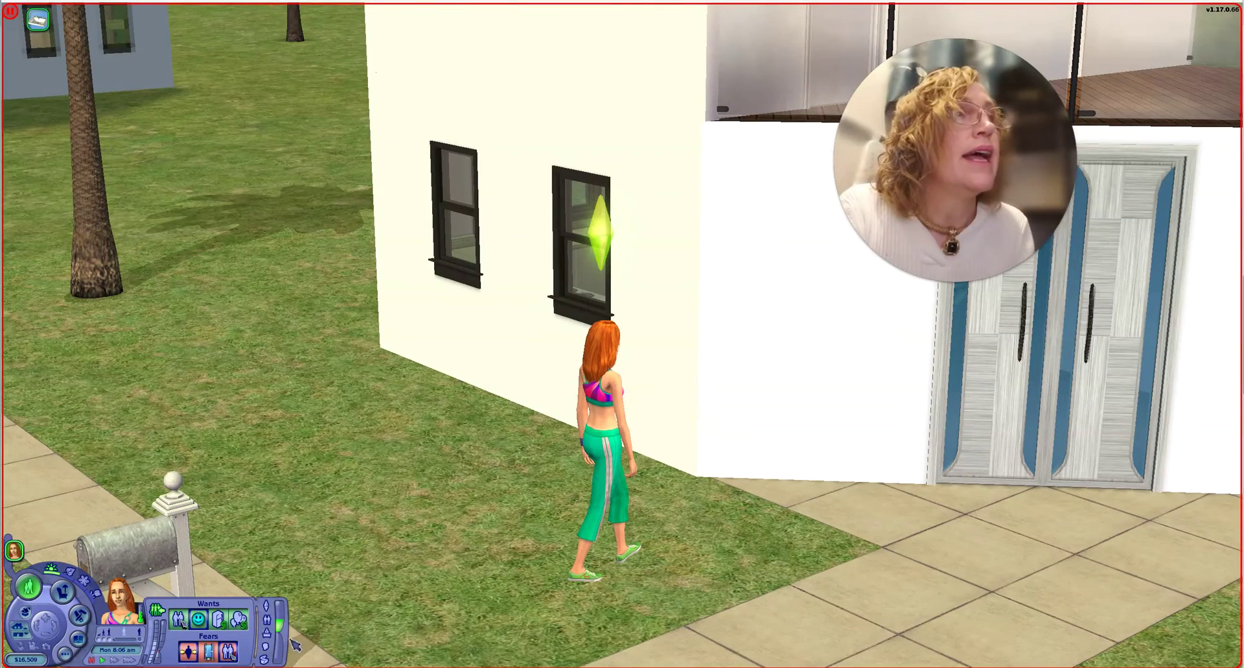
In The Sims 2, show the edited Sim's personality and inspect the Sim, the lot and the house interior
click(267, 643)
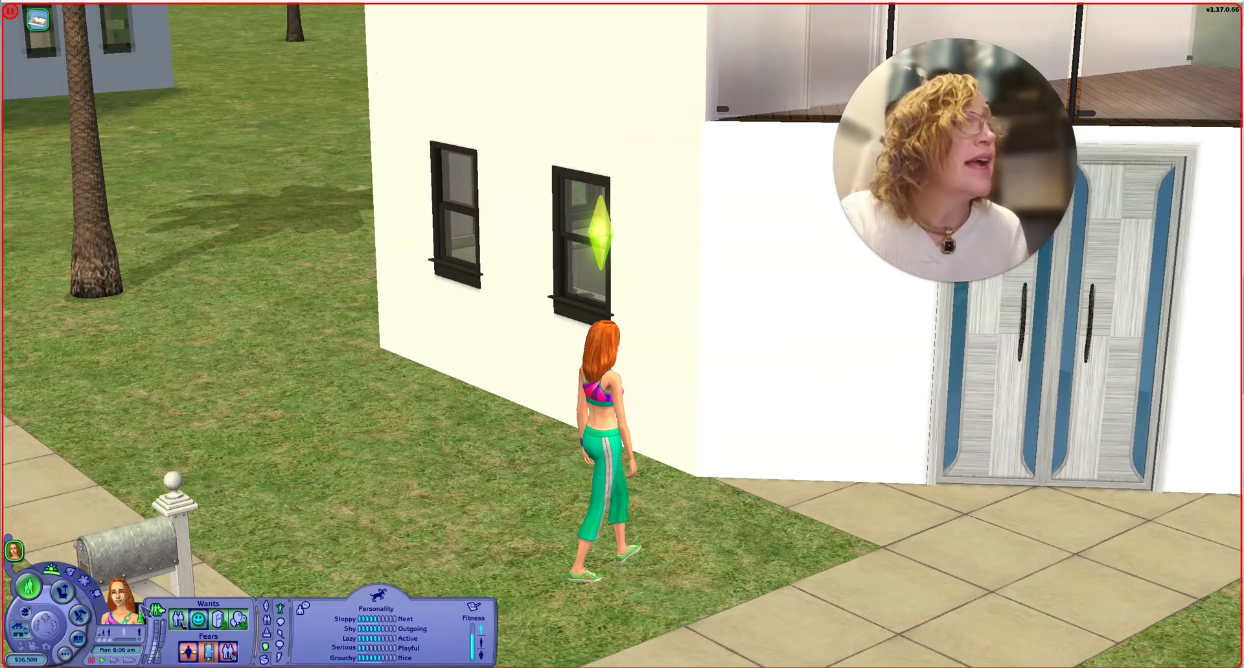
scroll(752, 528, down, 2)
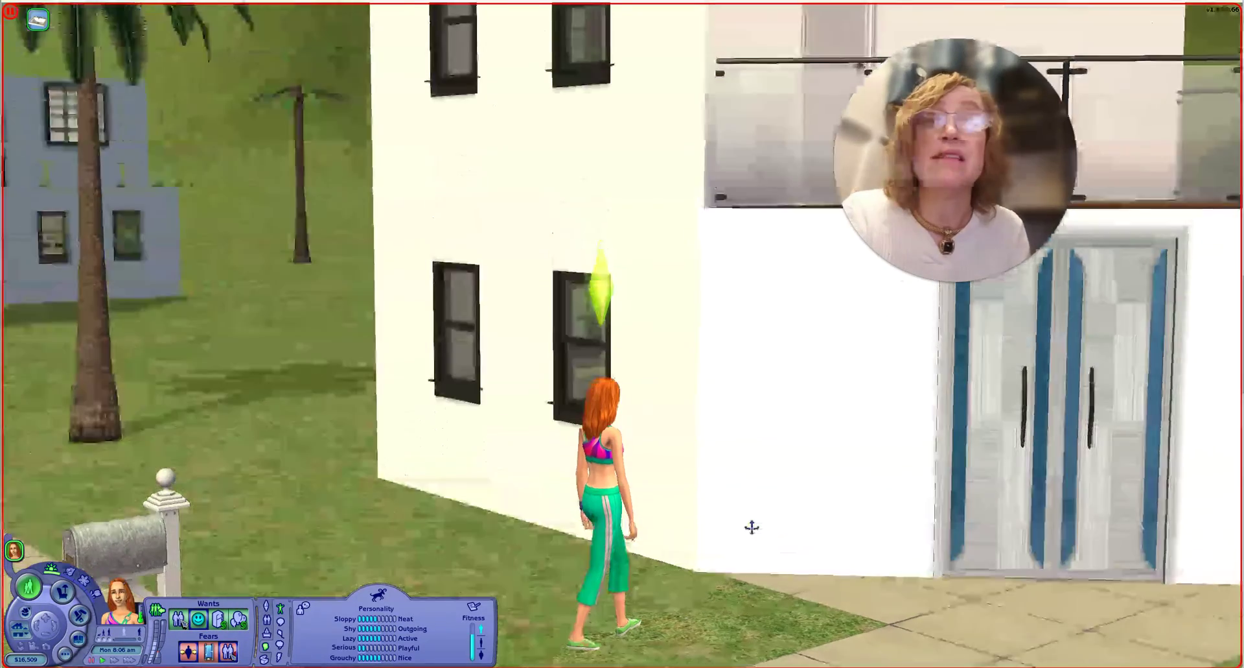
scroll(752, 528, up, 2)
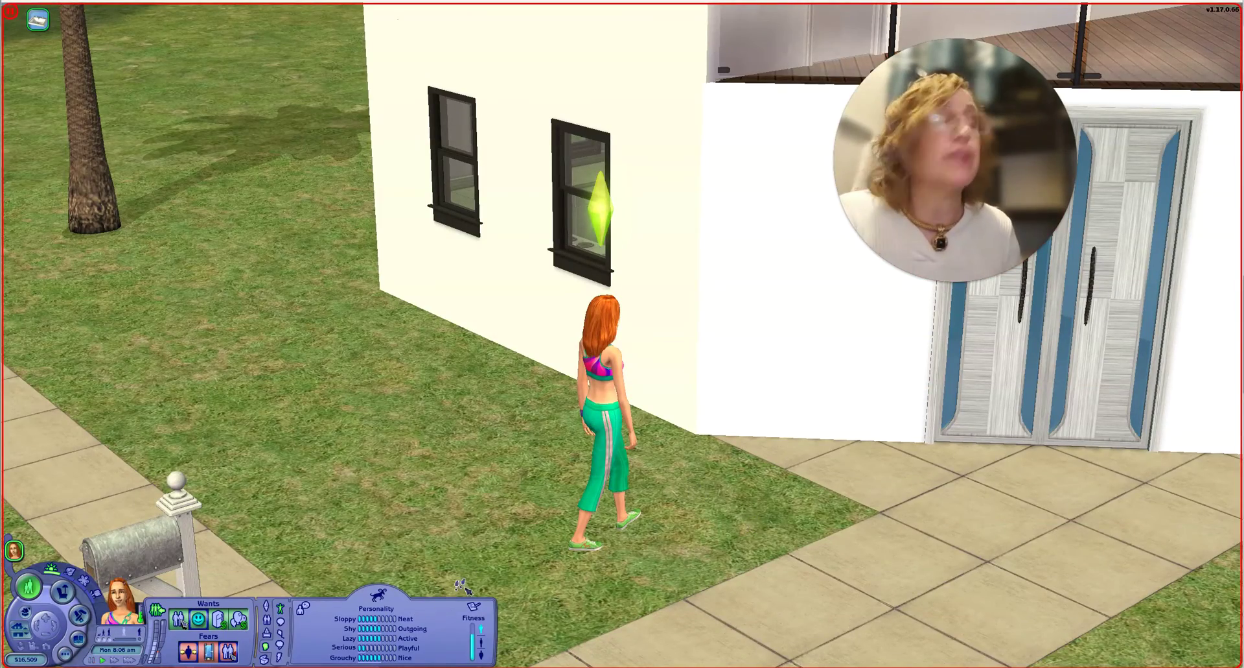
key(Down)
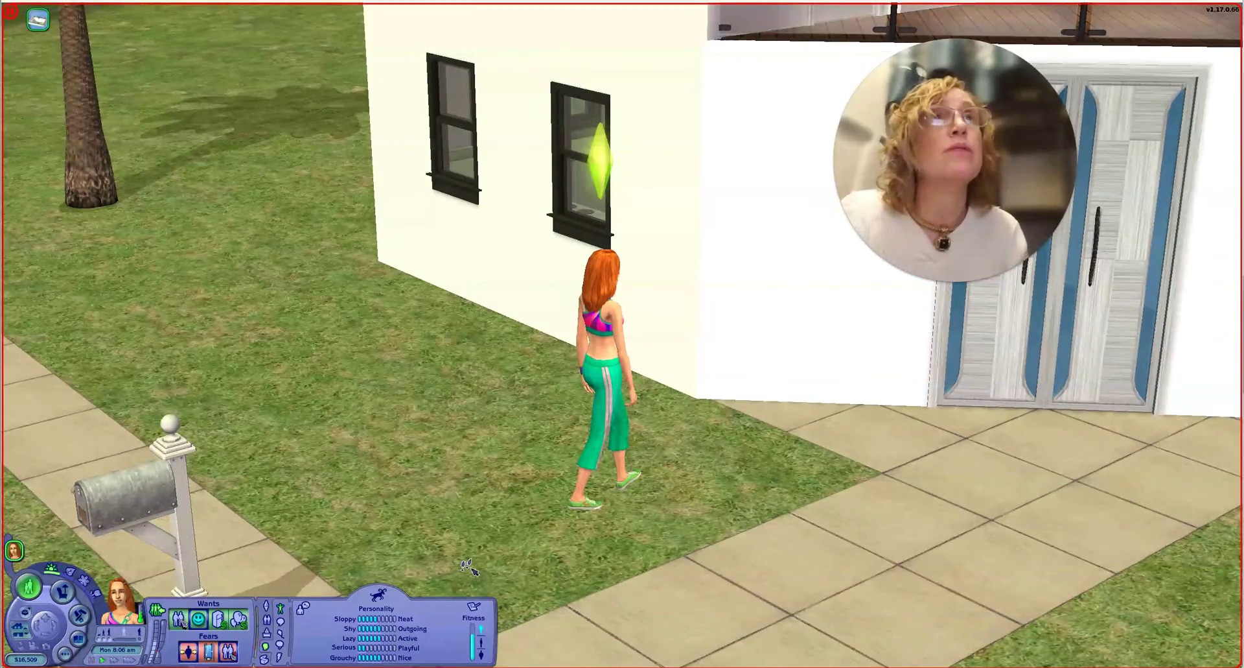
key(Down)
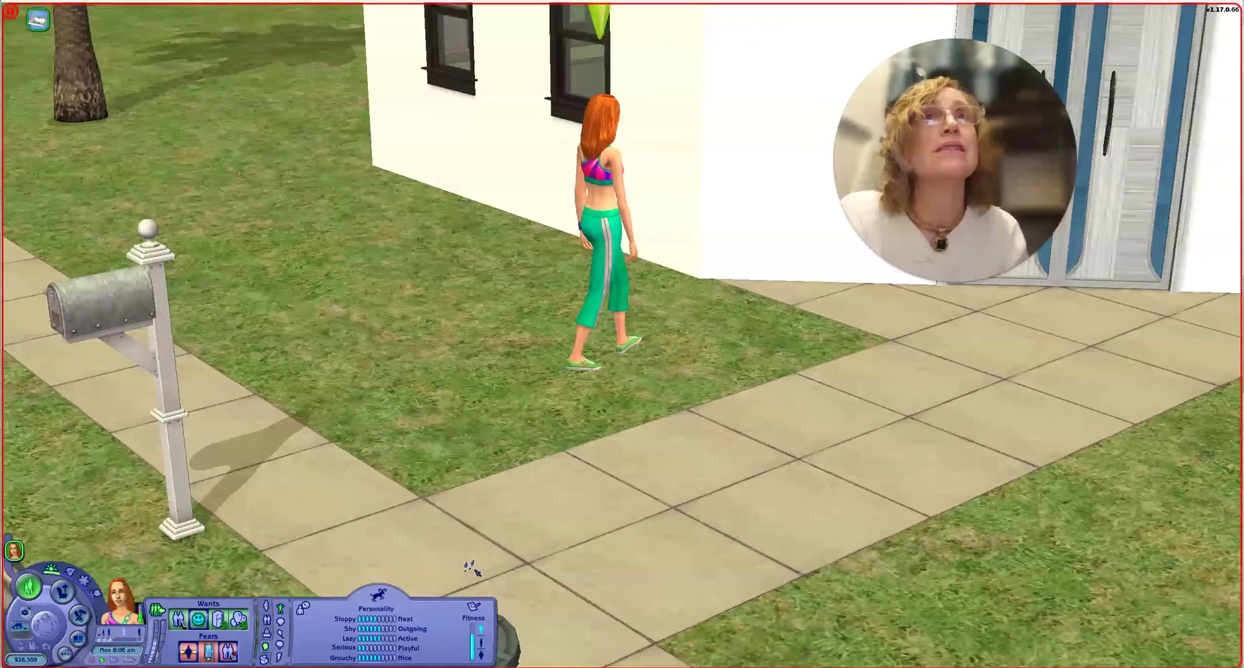
scroll(645, 555, up, 3)
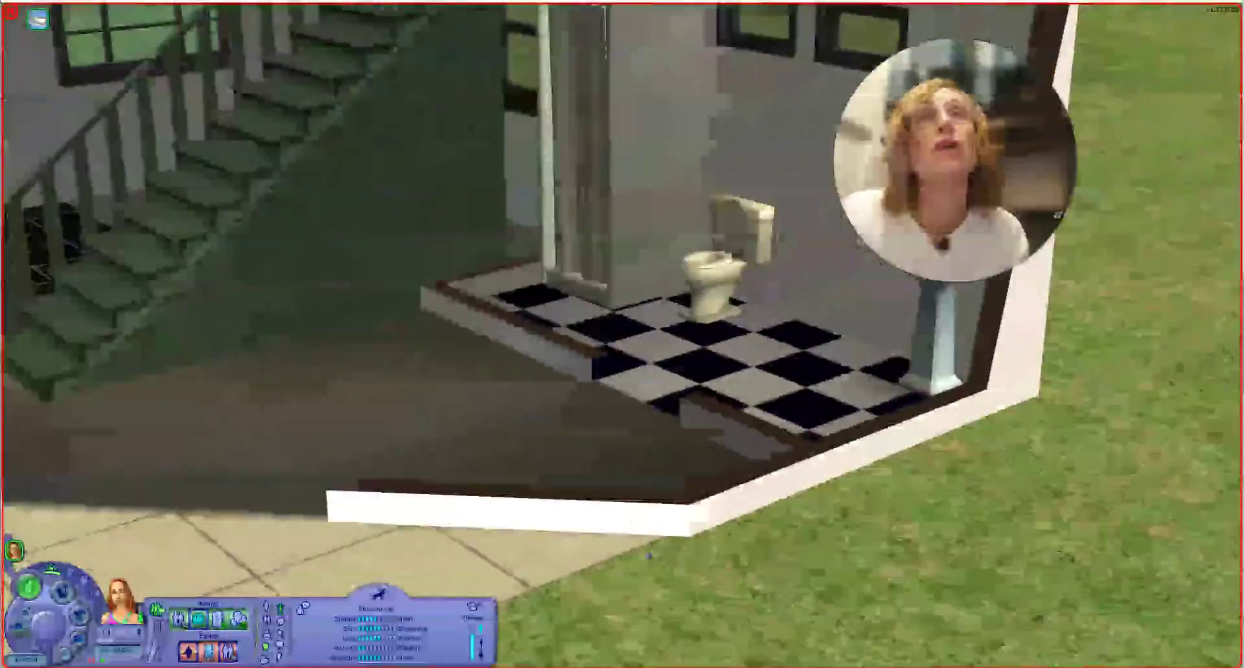
key(Right)
key(Left)
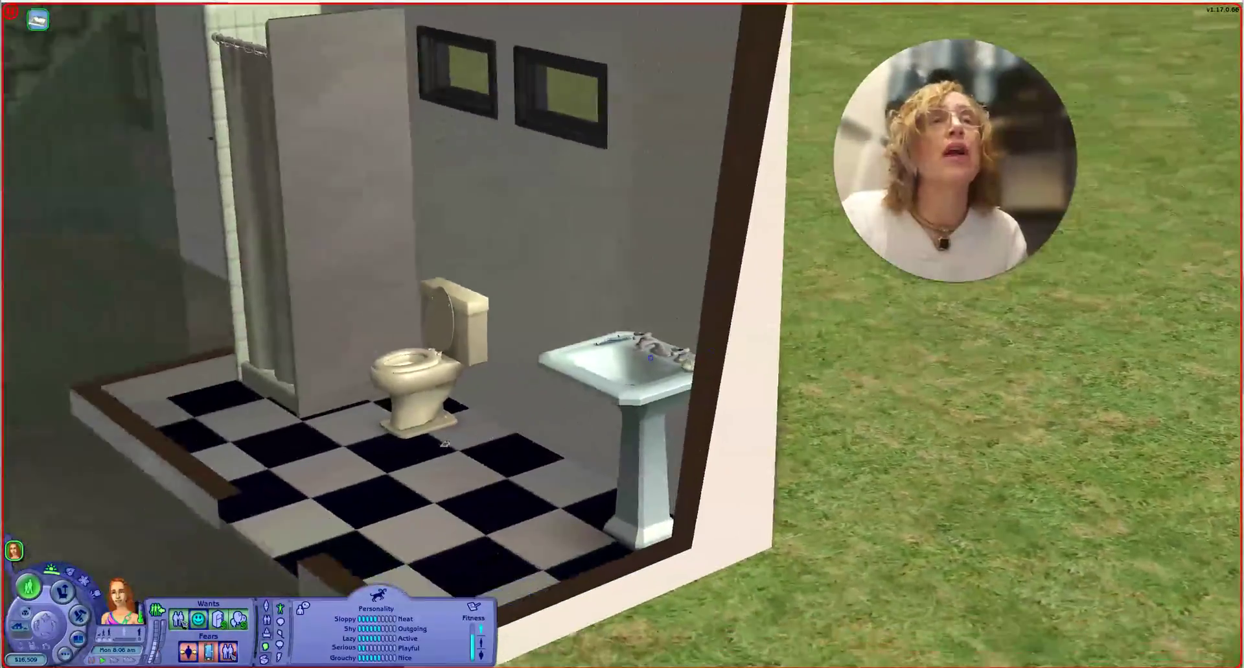
scroll(424, 446, up, 2)
scroll(424, 446, down, 3)
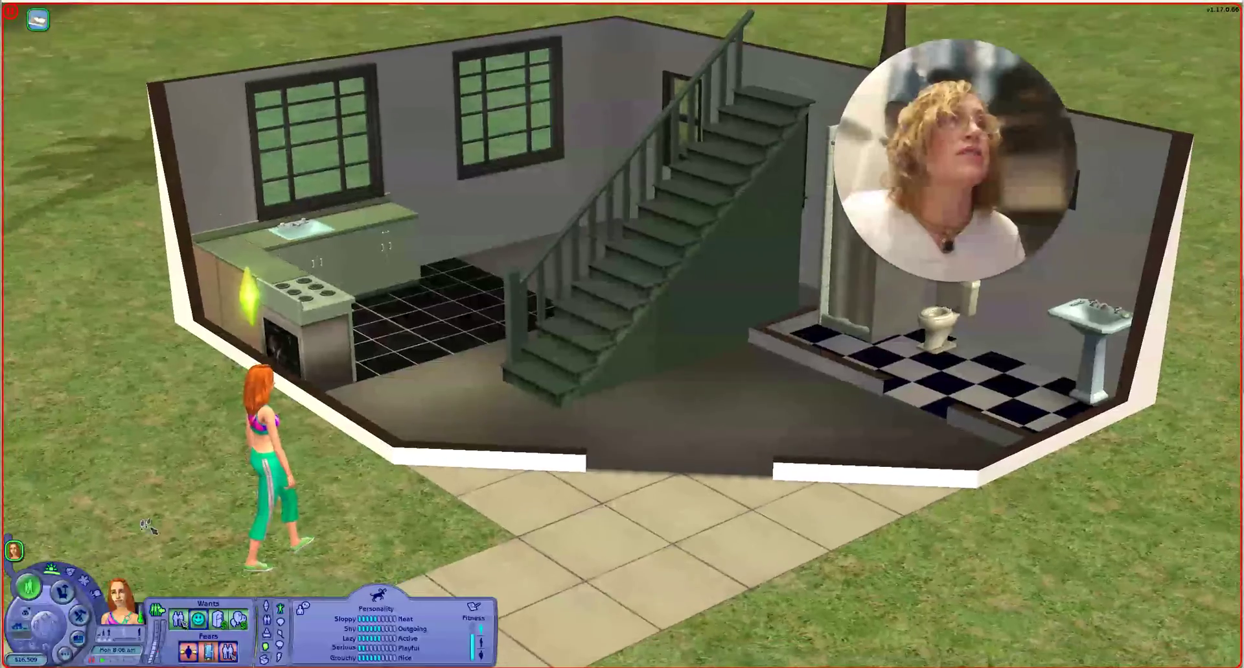
Enter Buy mode and run the cheat command "simdna julia" to display the Sim's DNA
click(63, 590)
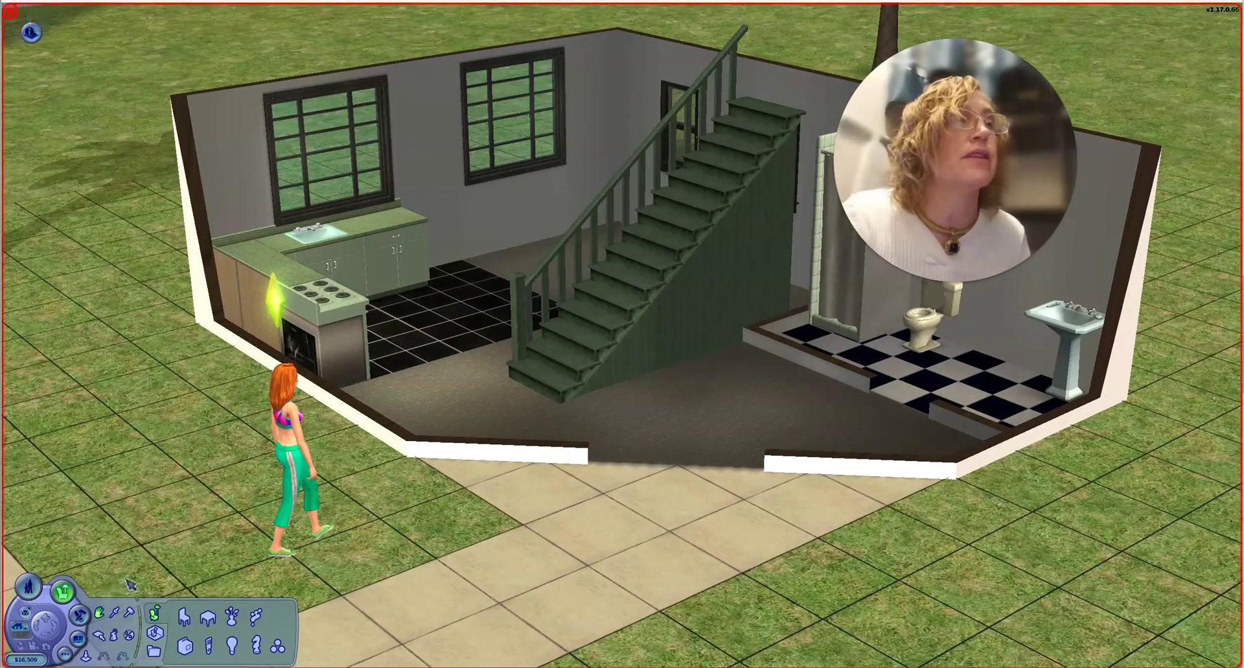
drag(1061, 235, 240, 235)
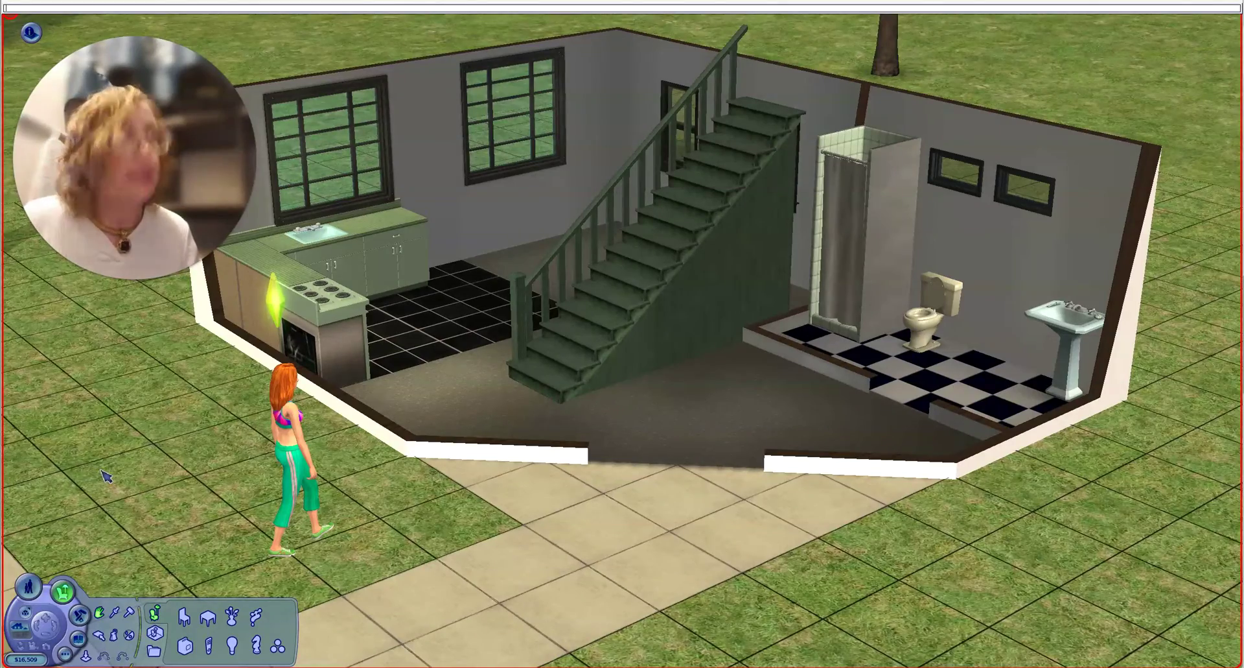
text(simdna )
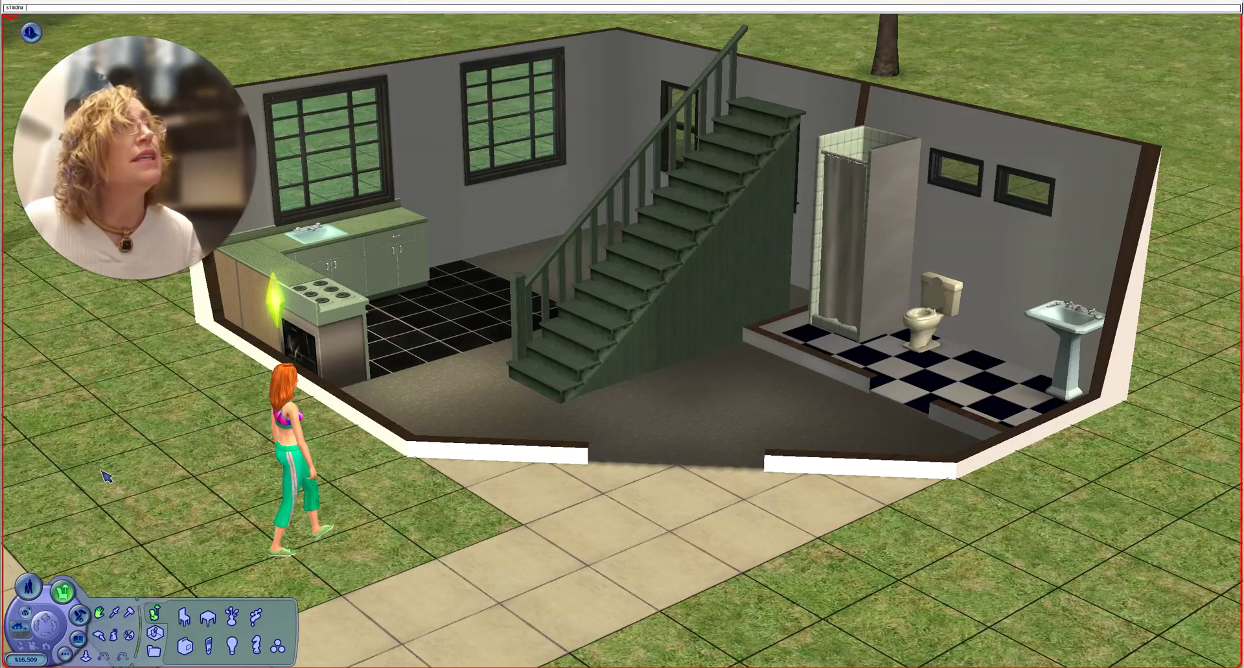
text(julia)
key(Return)
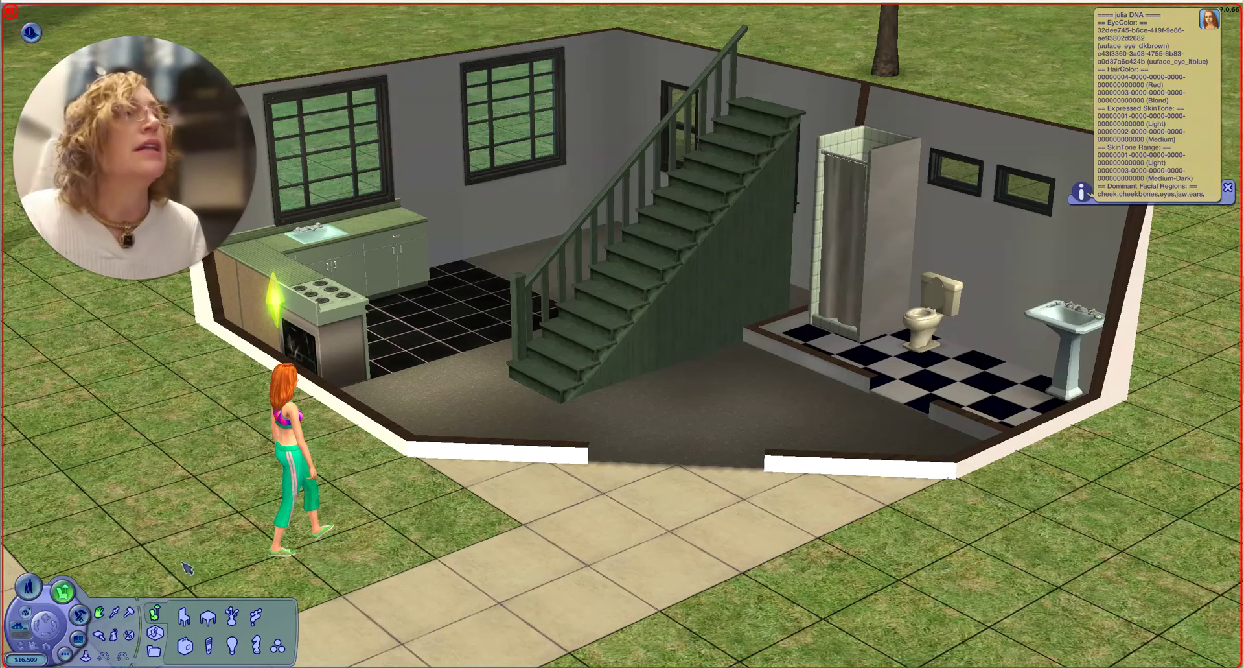
Place a wall mirror from the decorative mirrors above the bathroom sink
click(258, 645)
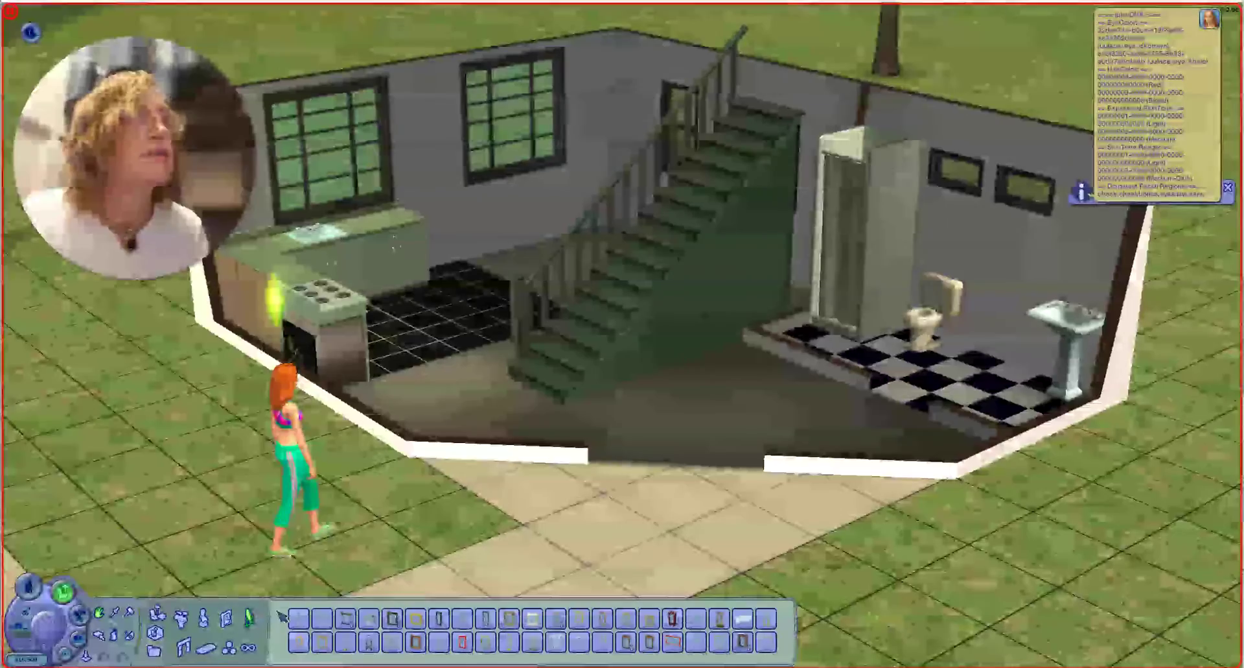
click(323, 619)
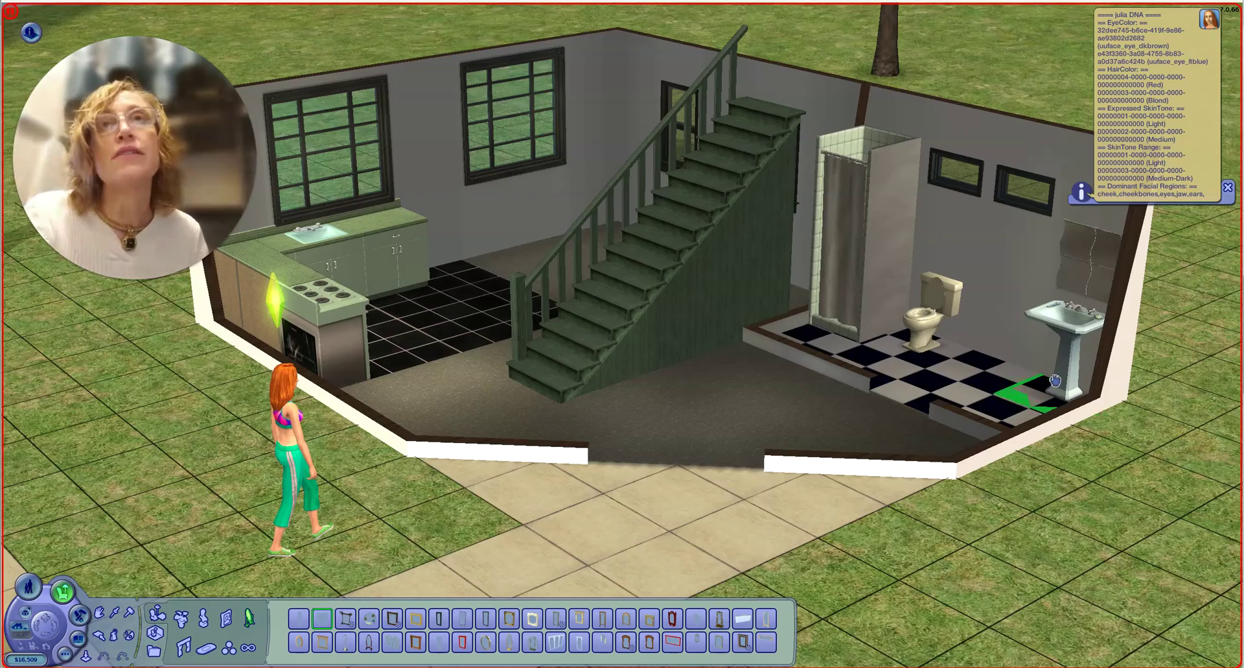
click(1054, 381)
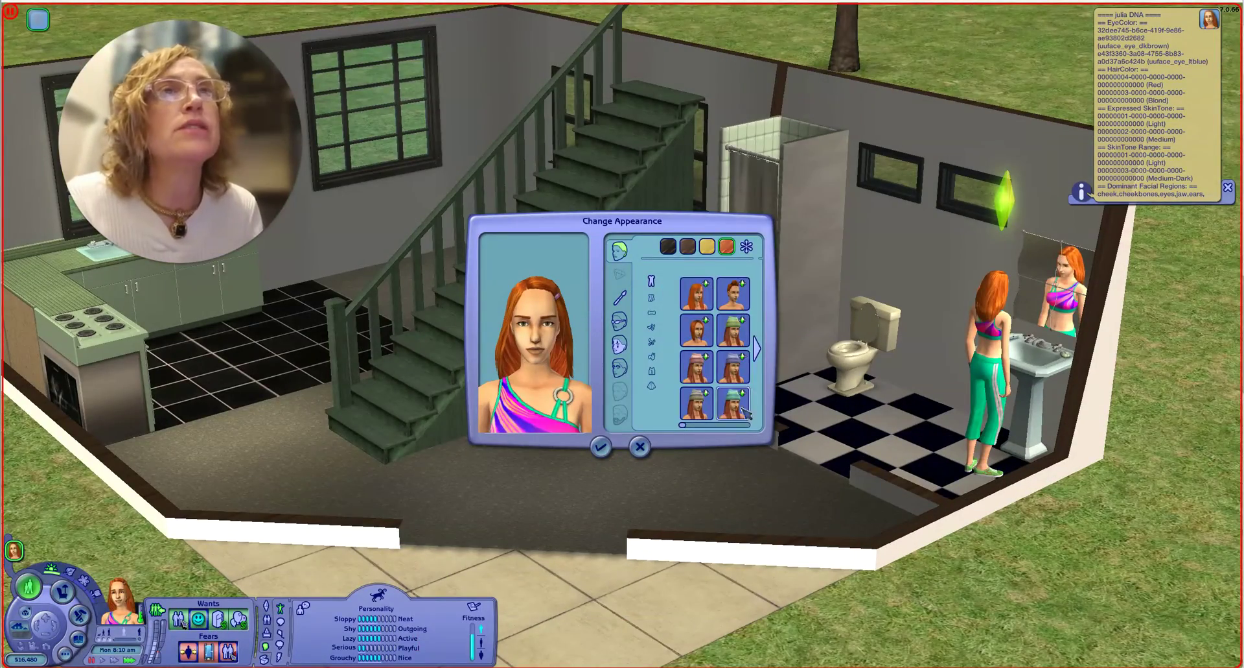
Browse the red hairstyles in Change Appearance and choose the pulled-back style with a red flower on the side
click(730, 425)
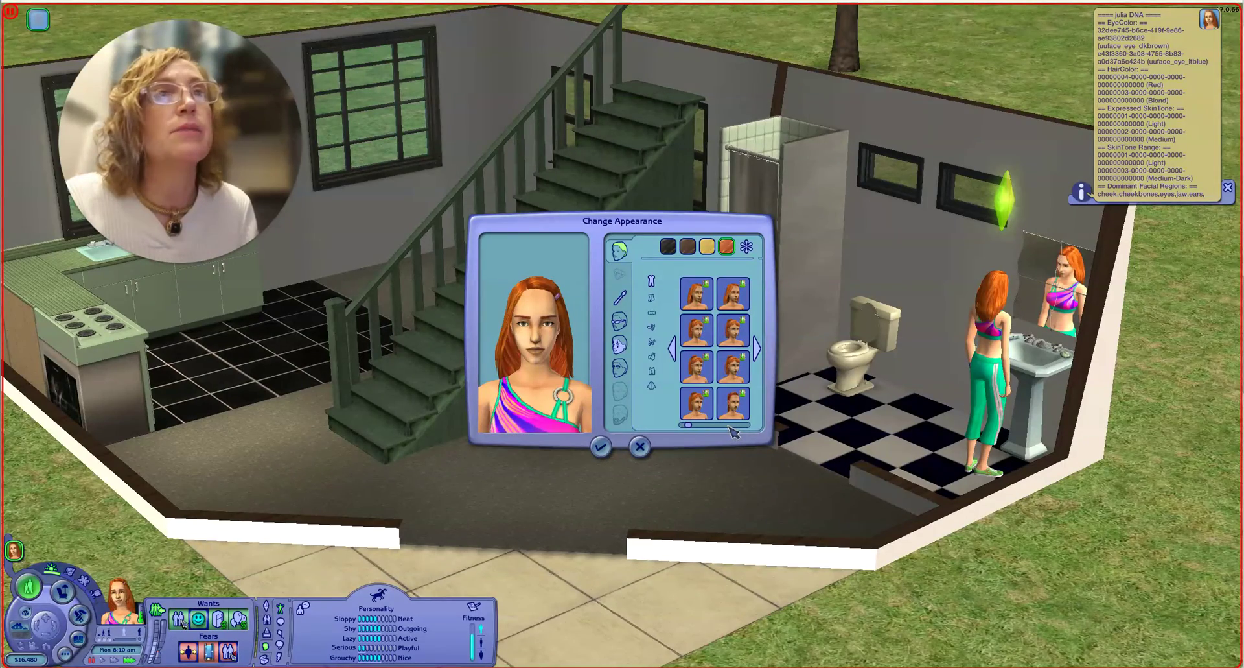
click(730, 426)
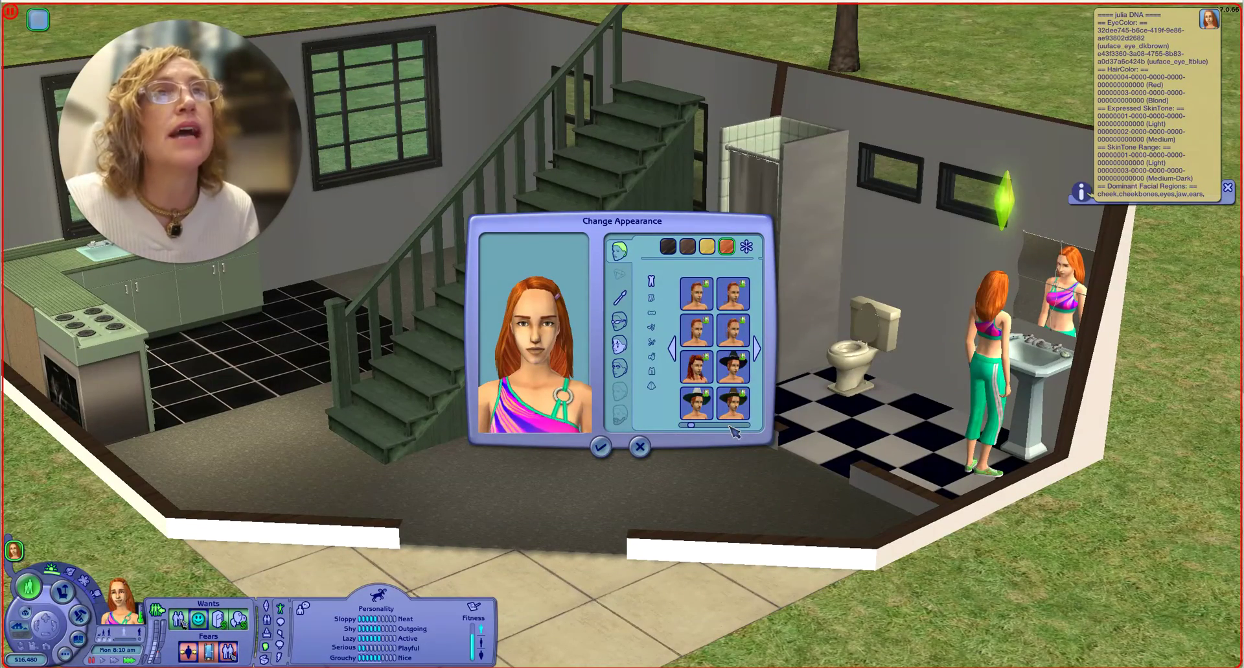
click(732, 426)
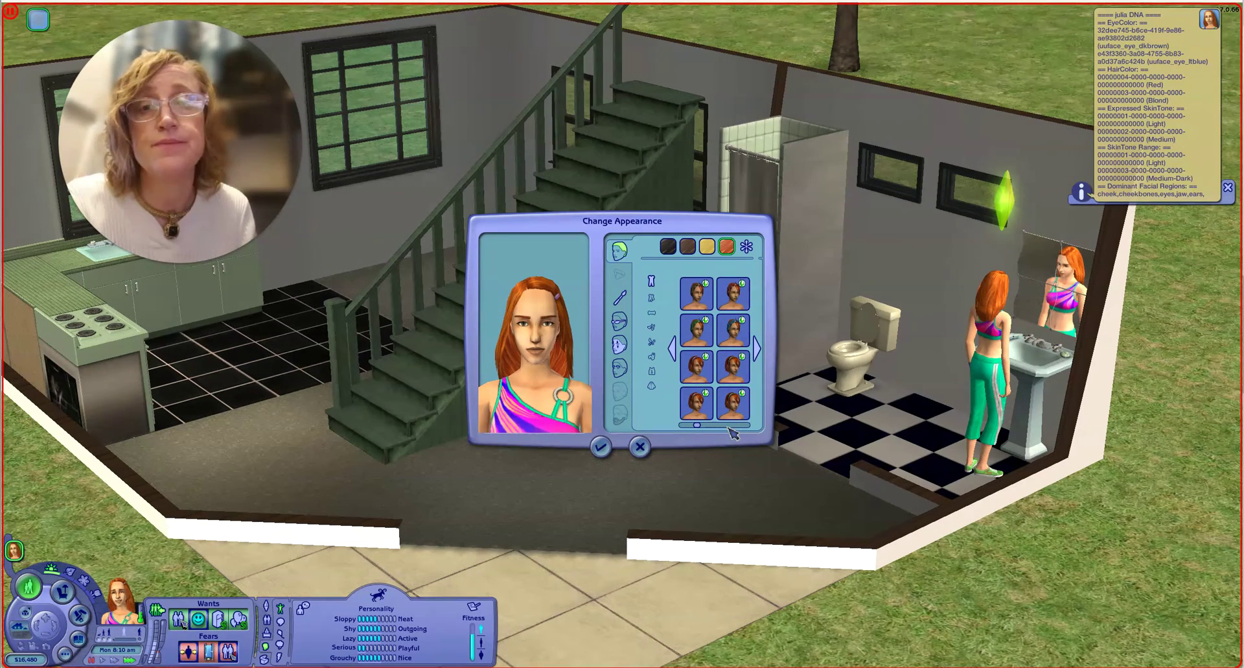
click(730, 427)
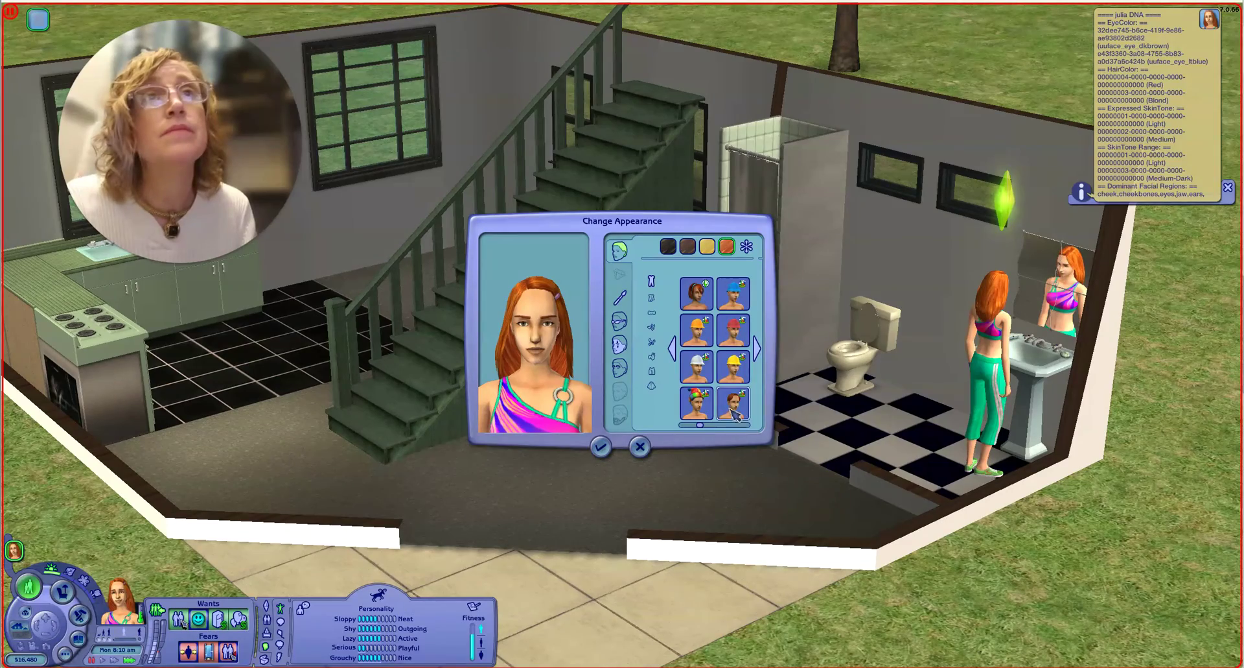
click(732, 408)
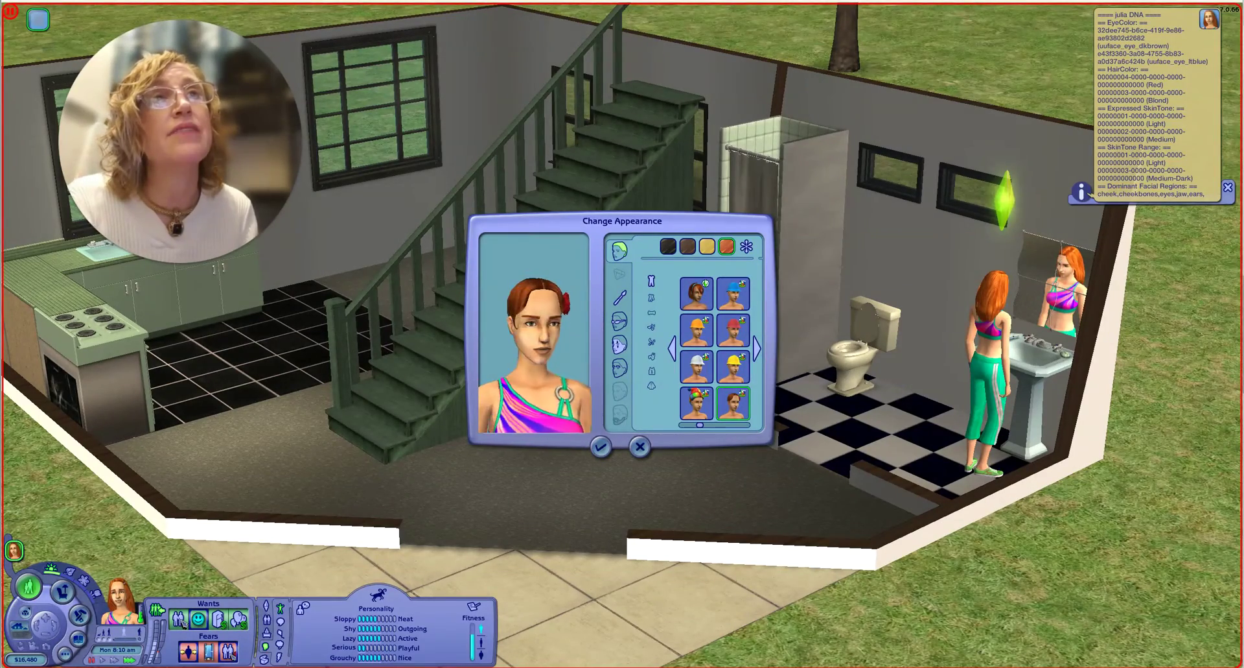
Apply blush, the darker eyeliner, grey eyeshadow and dark berry lipstick, and accept the new appearance
click(618, 300)
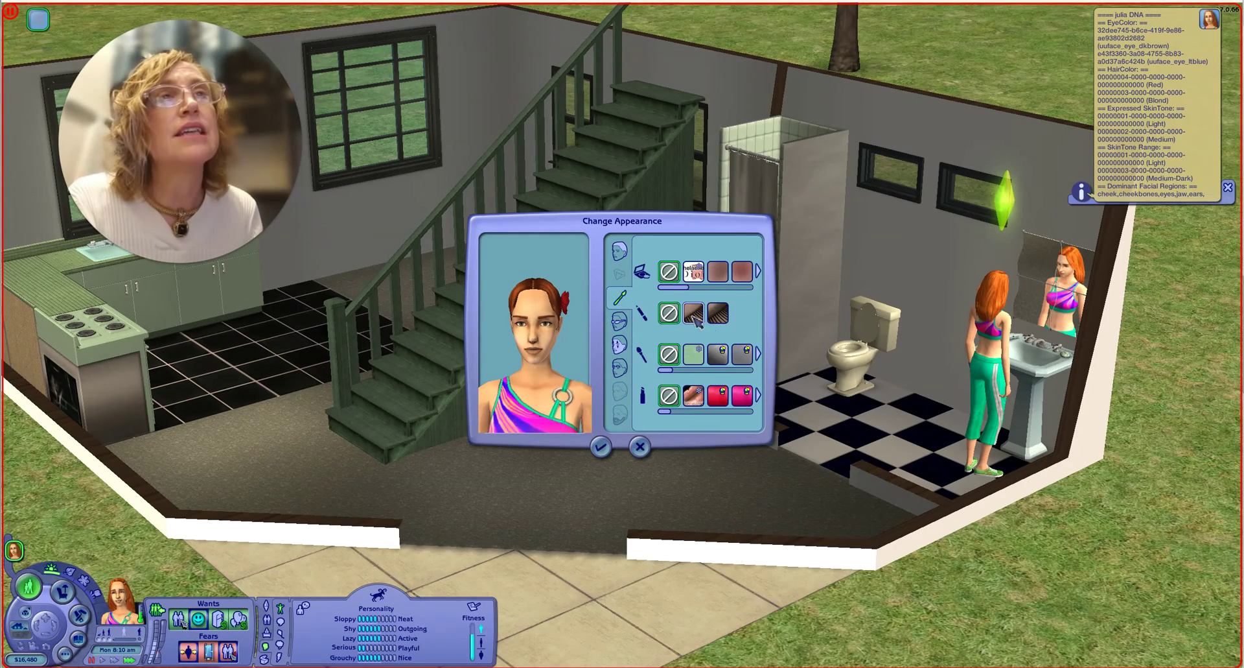
click(749, 369)
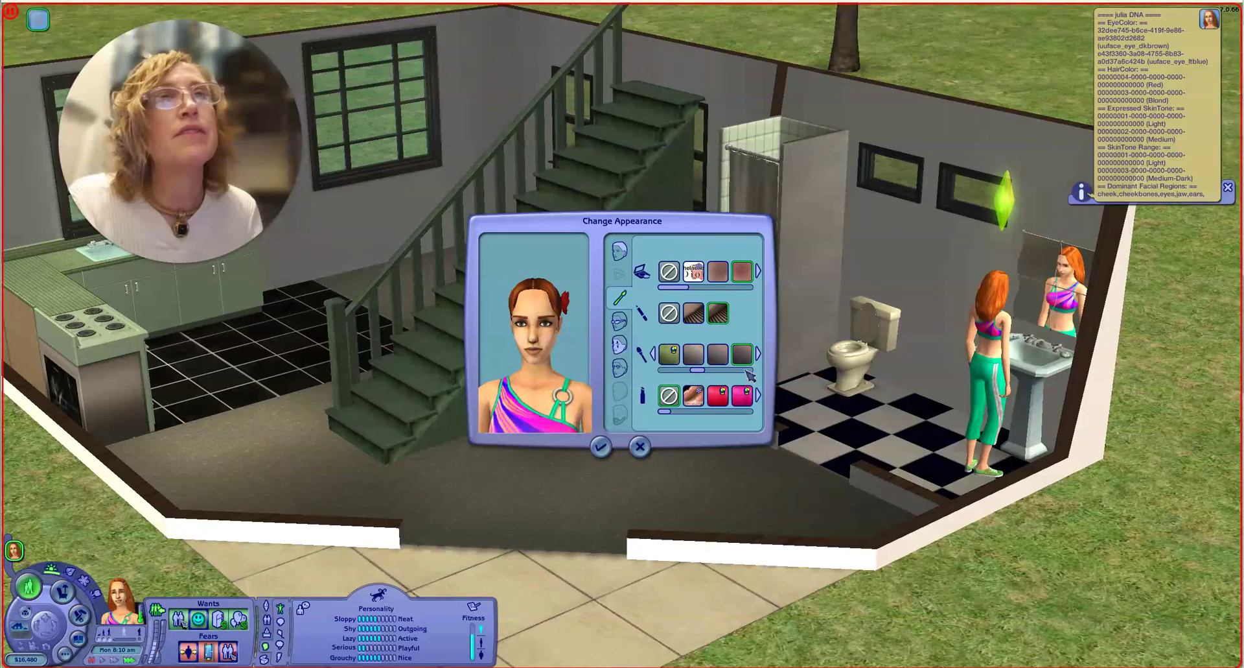
click(738, 411)
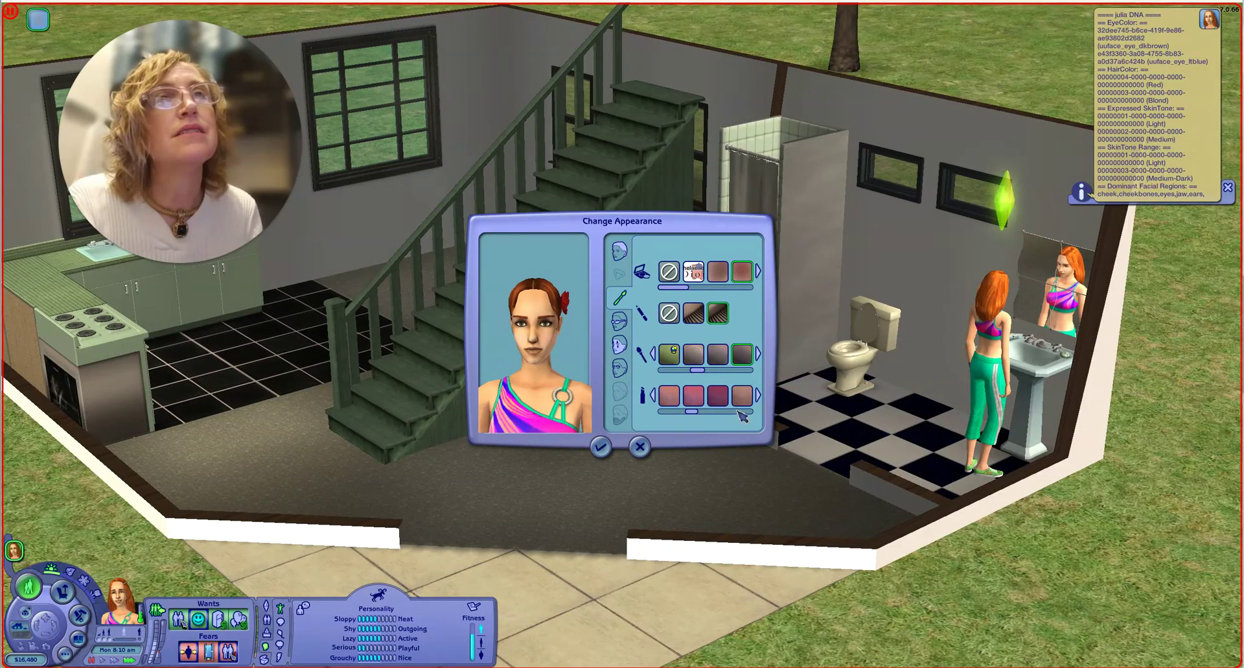
click(742, 396)
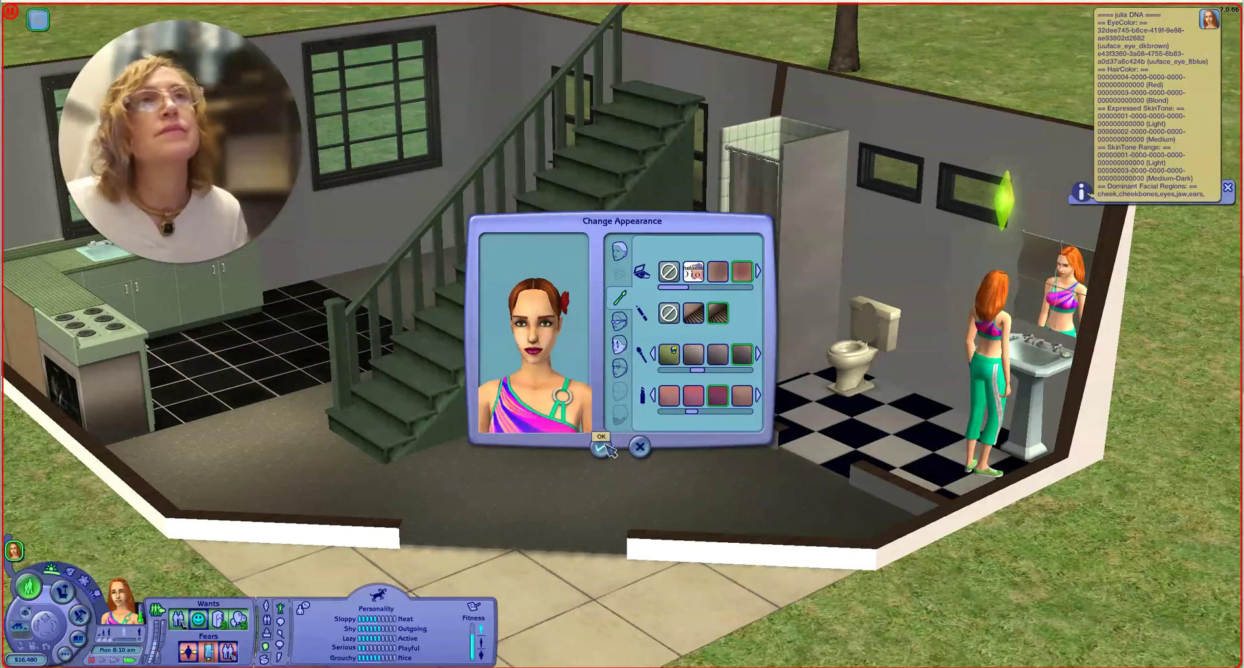
click(603, 446)
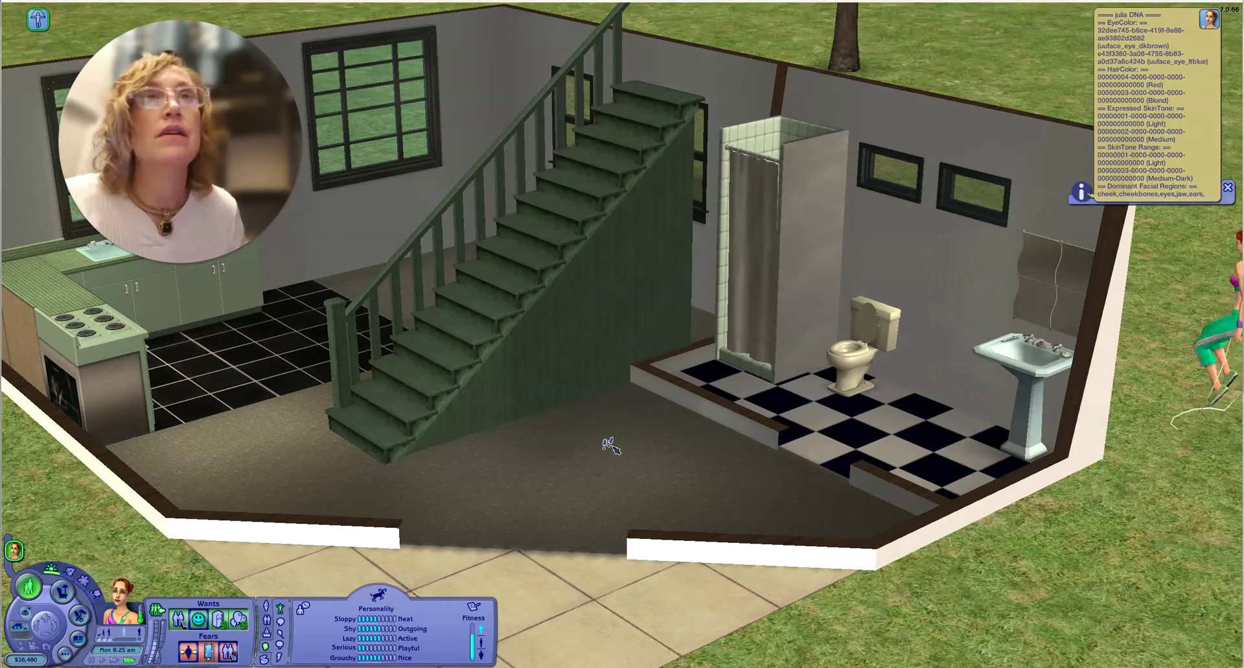
key(Right)
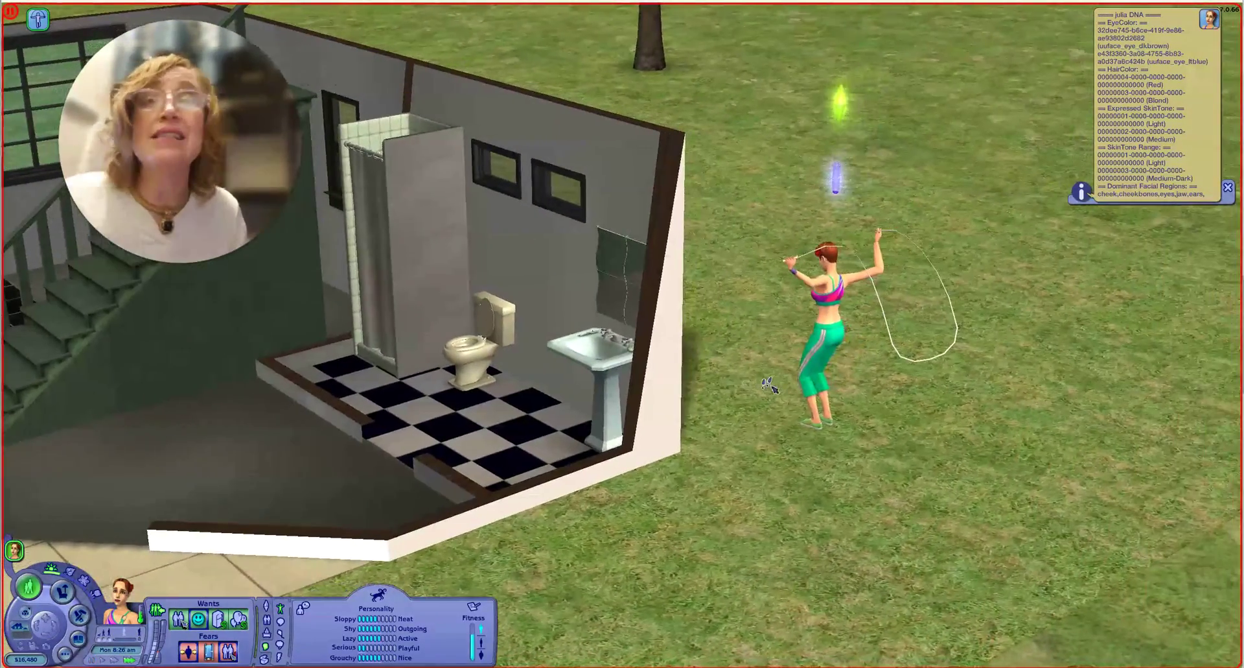